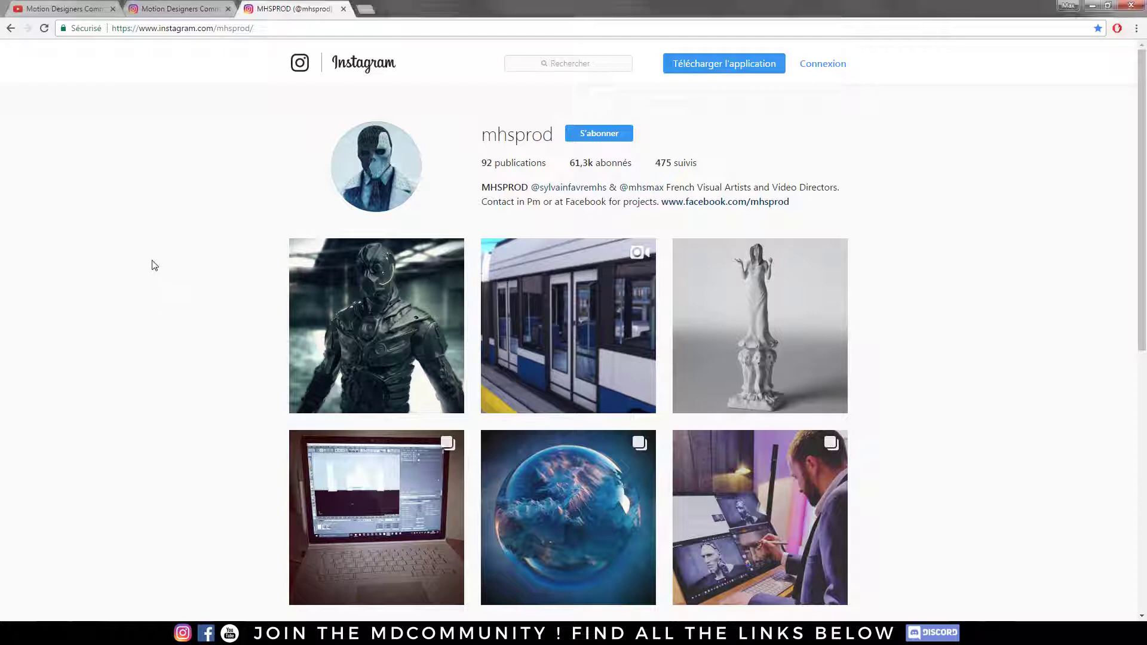
- Scroll further down the studio's Instagram post grid
scroll(157, 264, "down", 2)
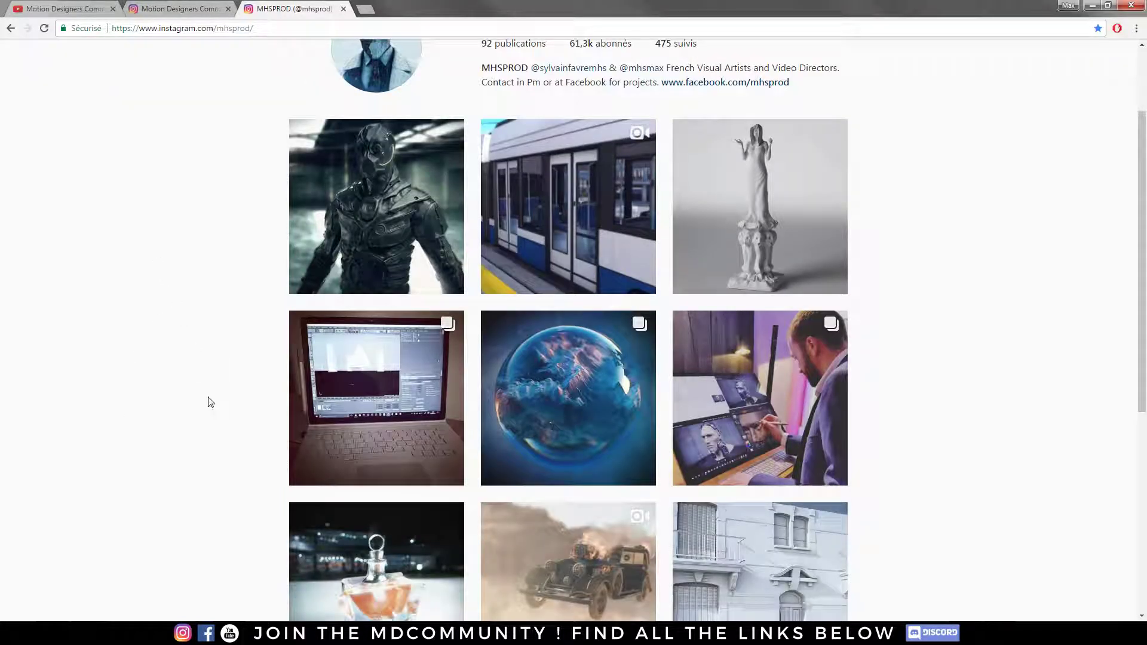
- Back in After Effects, preview the Plexus cubes and orbit Caméra 1 around them
key("alt+Tab")
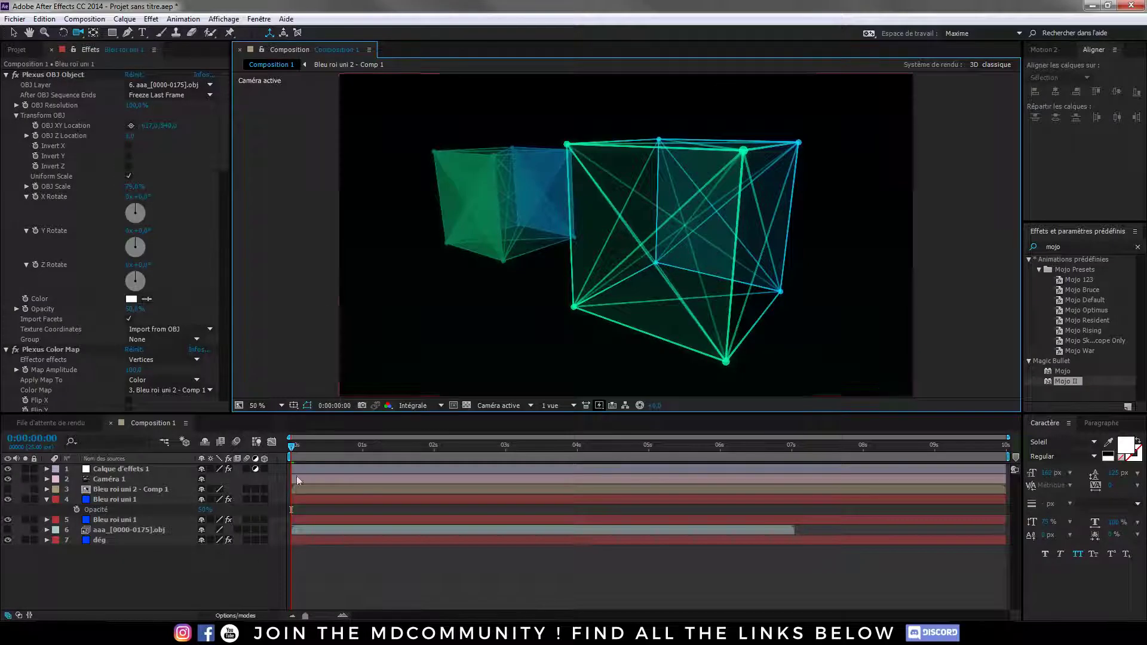
mouse_move(291, 447)
left_mouse_down()
mouse_move(754, 459)
mouse_move(564, 437)
mouse_move(291, 447)
left_mouse_up()
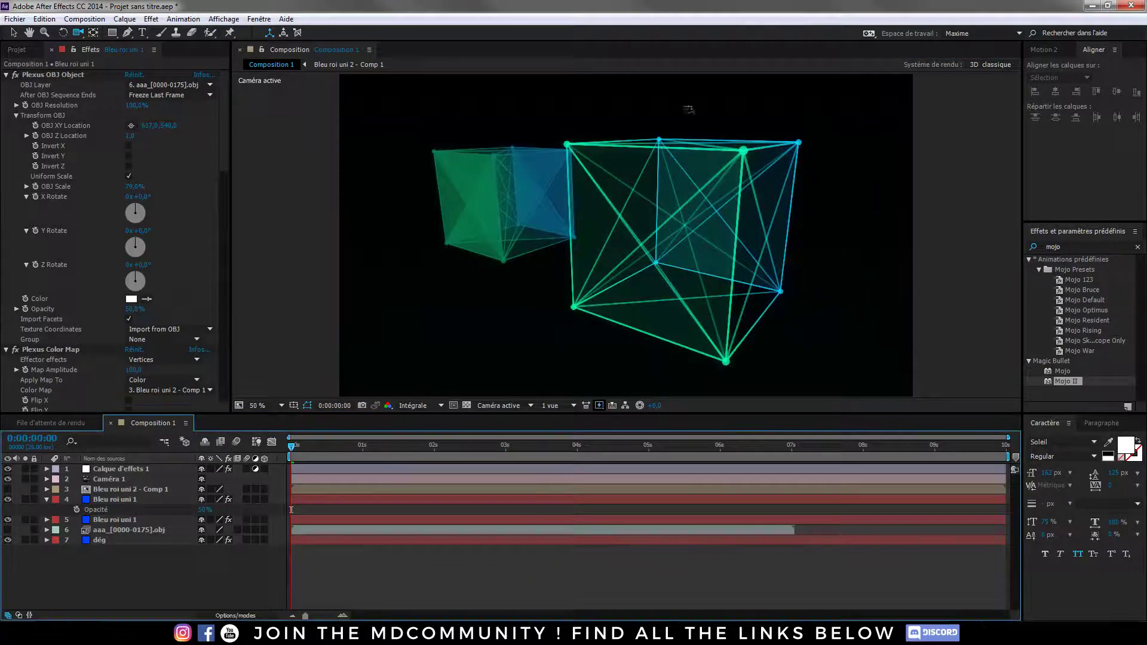
left_click_drag(556, 302, 621, 251)
mouse_move(686, 274)
left_mouse_down()
mouse_move(794, 248)
mouse_move(755, 284)
mouse_move(638, 258)
mouse_move(658, 251)
mouse_move(675, 257)
mouse_move(663, 266)
mouse_move(677, 263)
left_mouse_up()
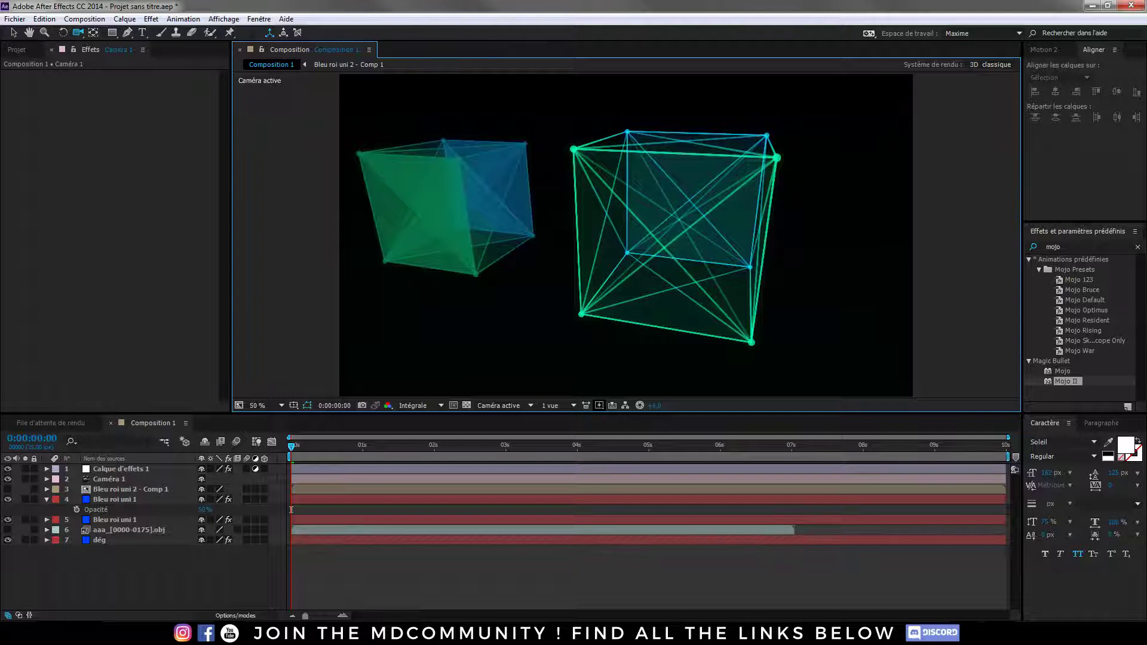
- Replay the animation to about three seconds, orbit to a new view, then return to Instagram
left_click_drag(359, 448, 290, 451)
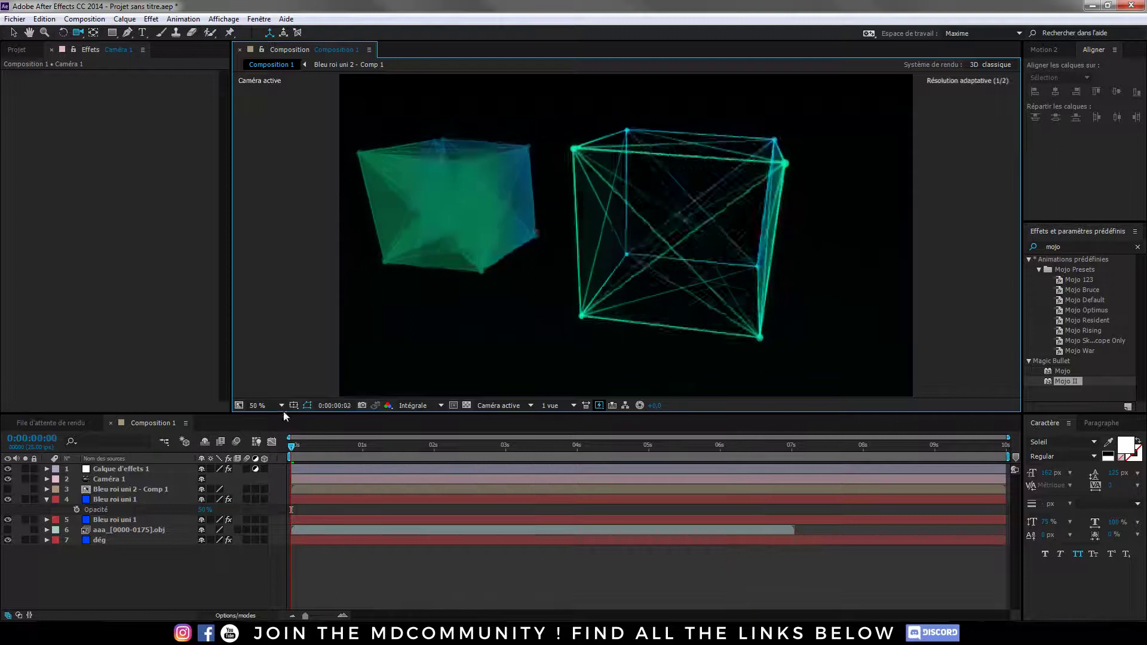
left_click_drag(687, 212, 669, 213)
left_click(91, 634)
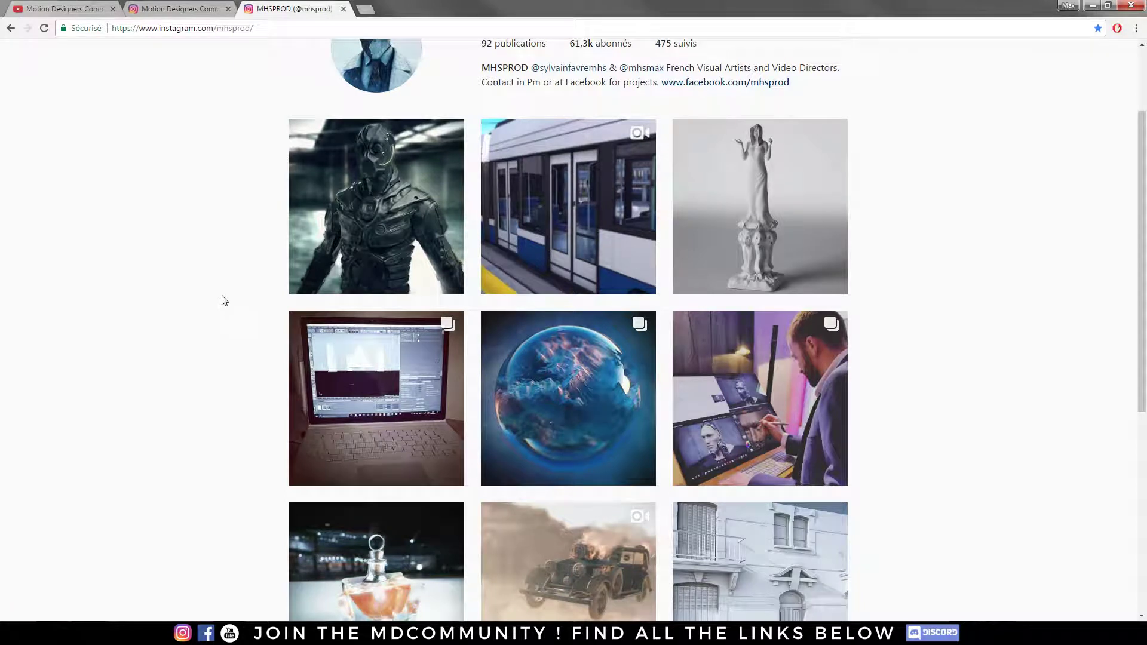
mouse_move(228, 633)
scroll(200, 257, "up", 2)
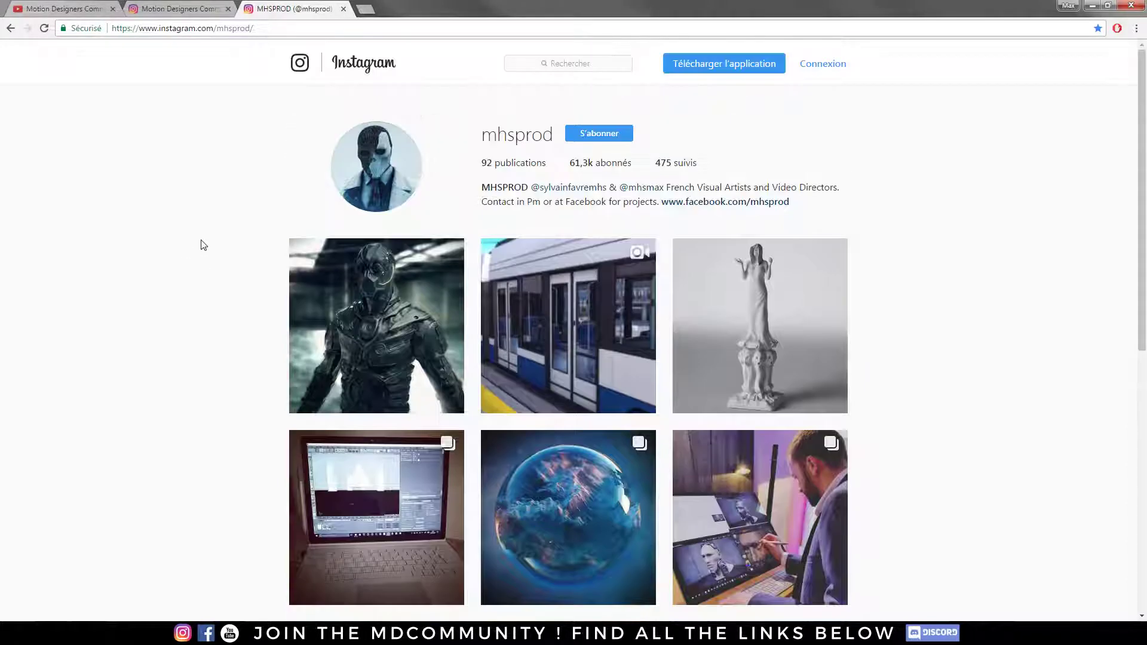
- From the Motion Designers Community channel, open MHSTuts and list its videos
left_click(81, 13)
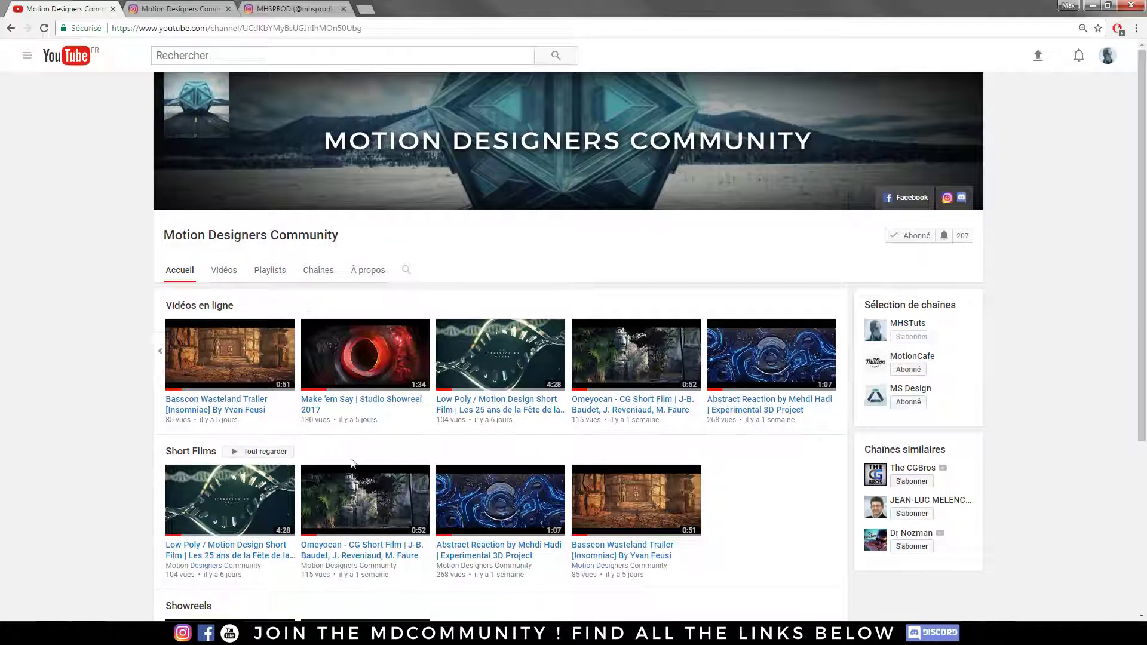
left_click(908, 325)
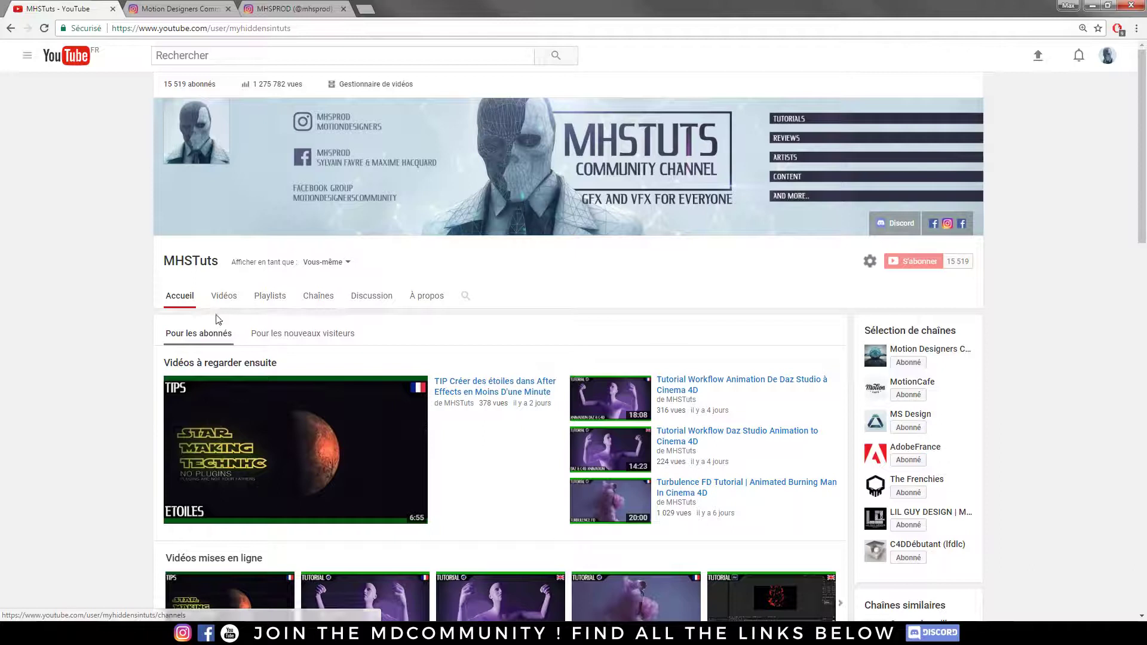
left_click(220, 299)
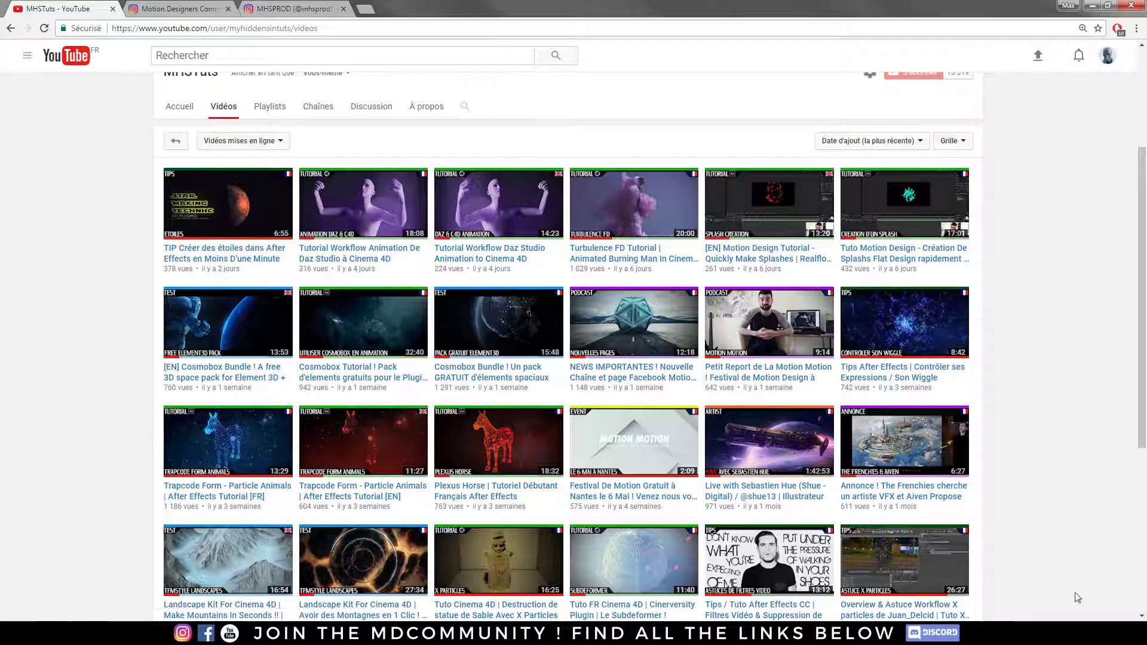
- In Discord, read through the #general_en channel
key("alt+Tab")
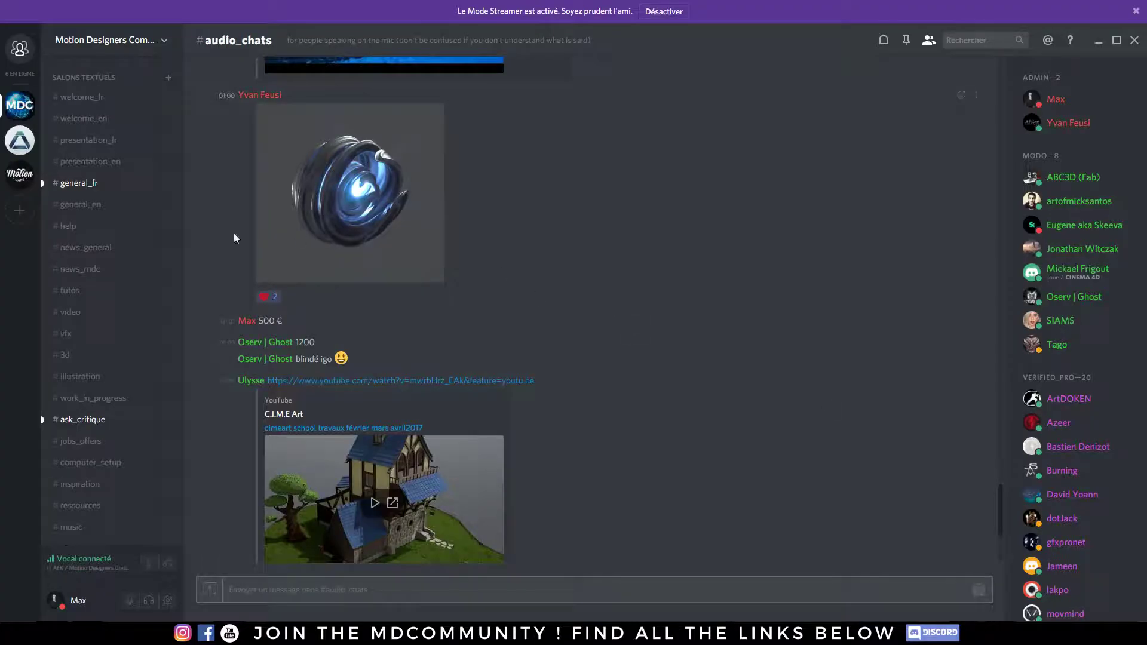
left_click(107, 204)
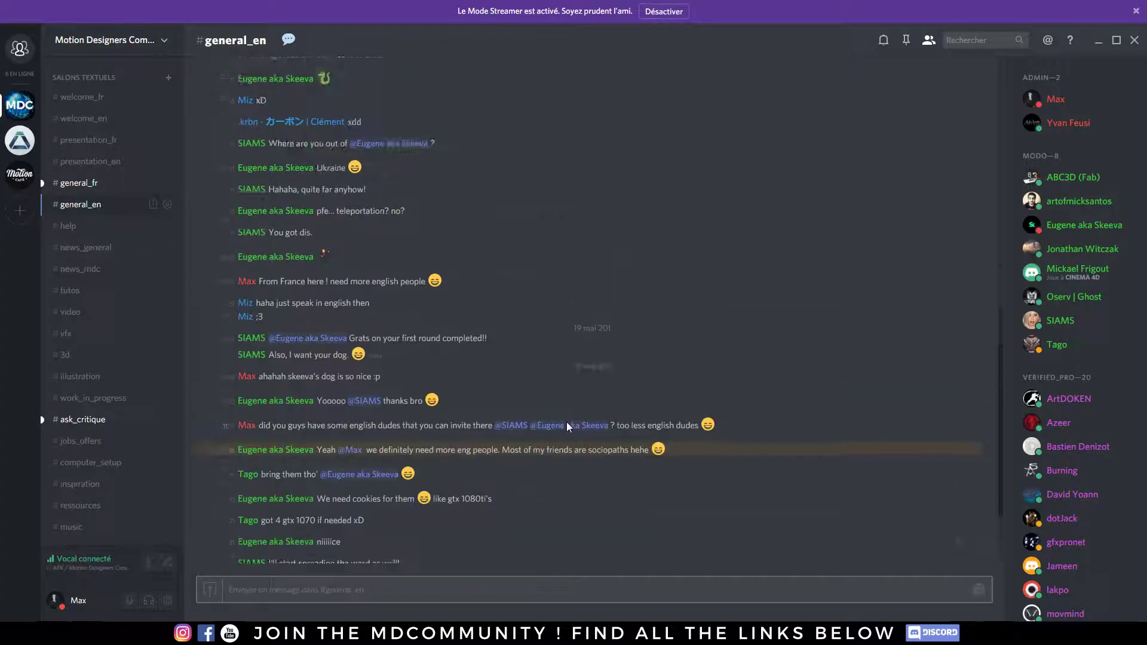
scroll(566, 422, "up", 20)
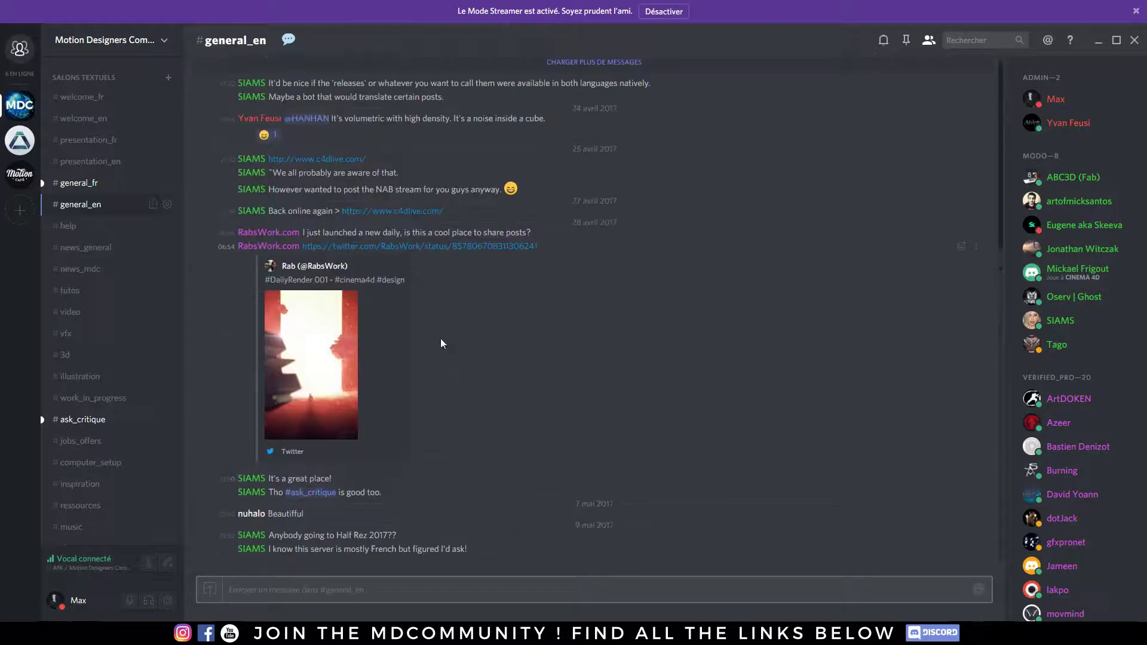
scroll(103, 359, "down", 3)
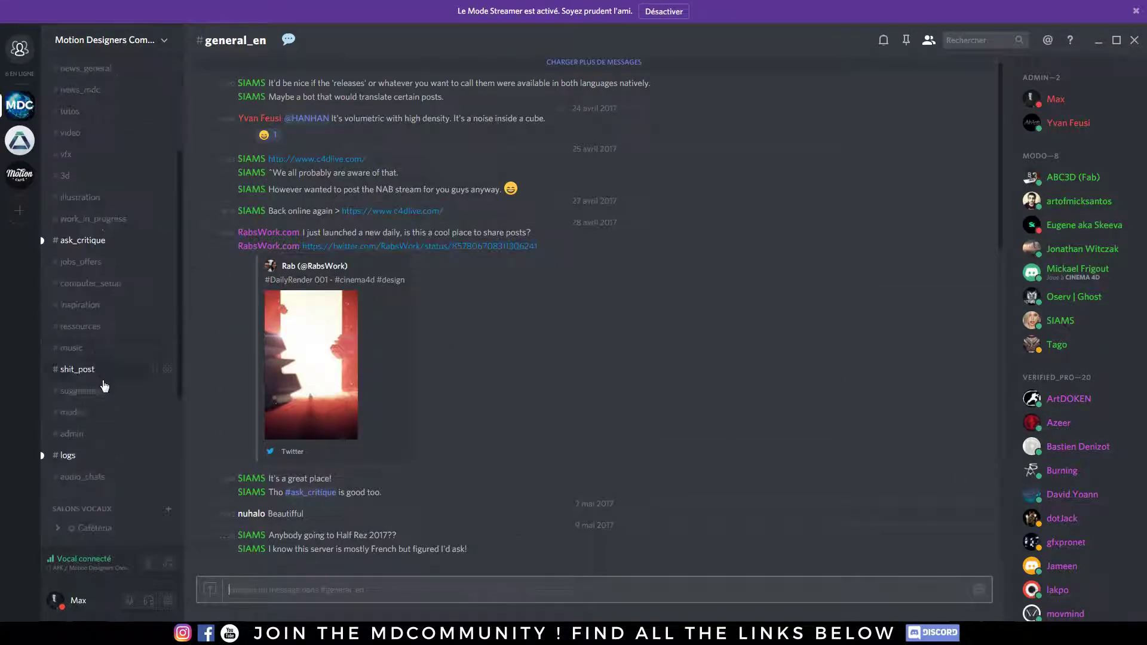
- Read #ask_critique, then orbit the camera around the cubes back in After Effects
left_click(84, 242)
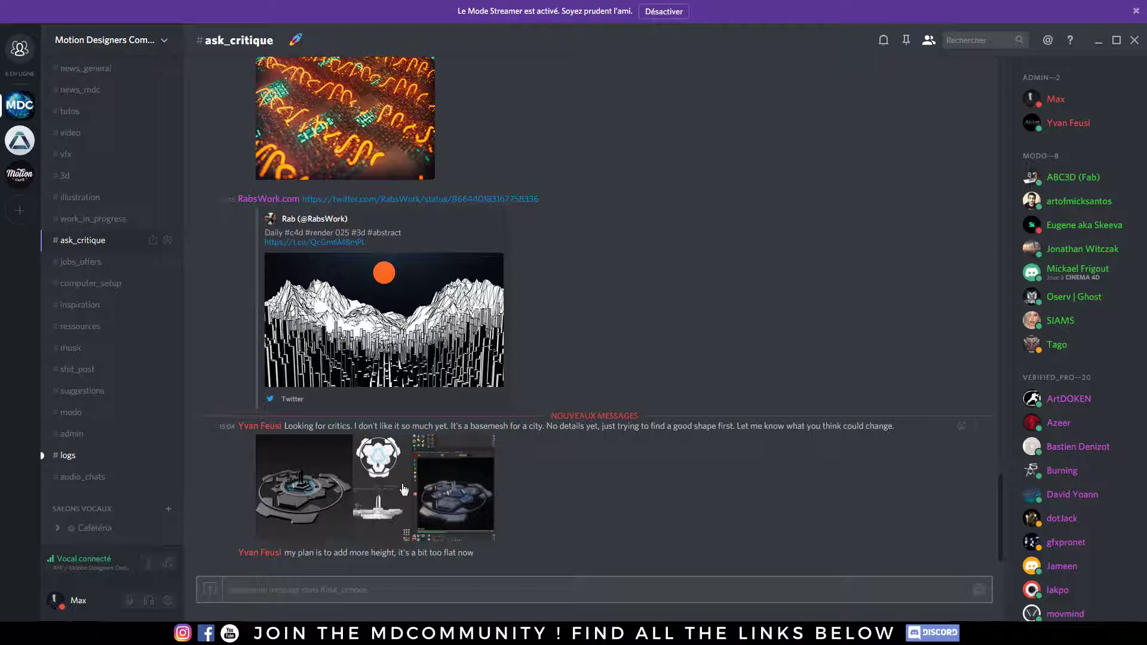
scroll(460, 388, "up", 3)
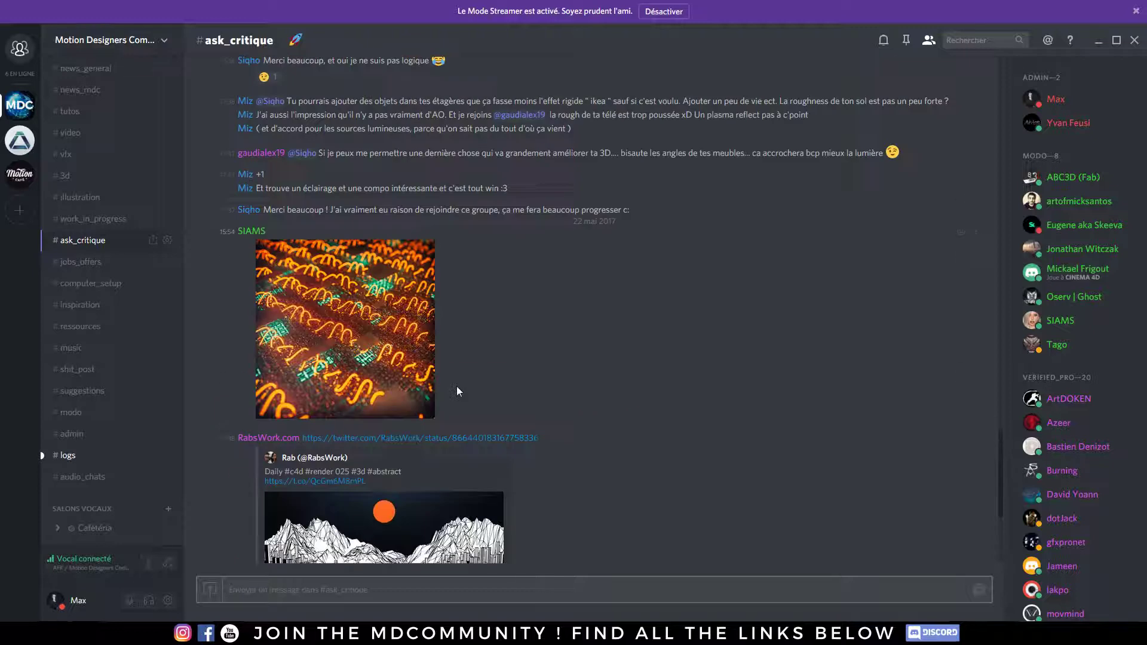
scroll(456, 386, "down", 3)
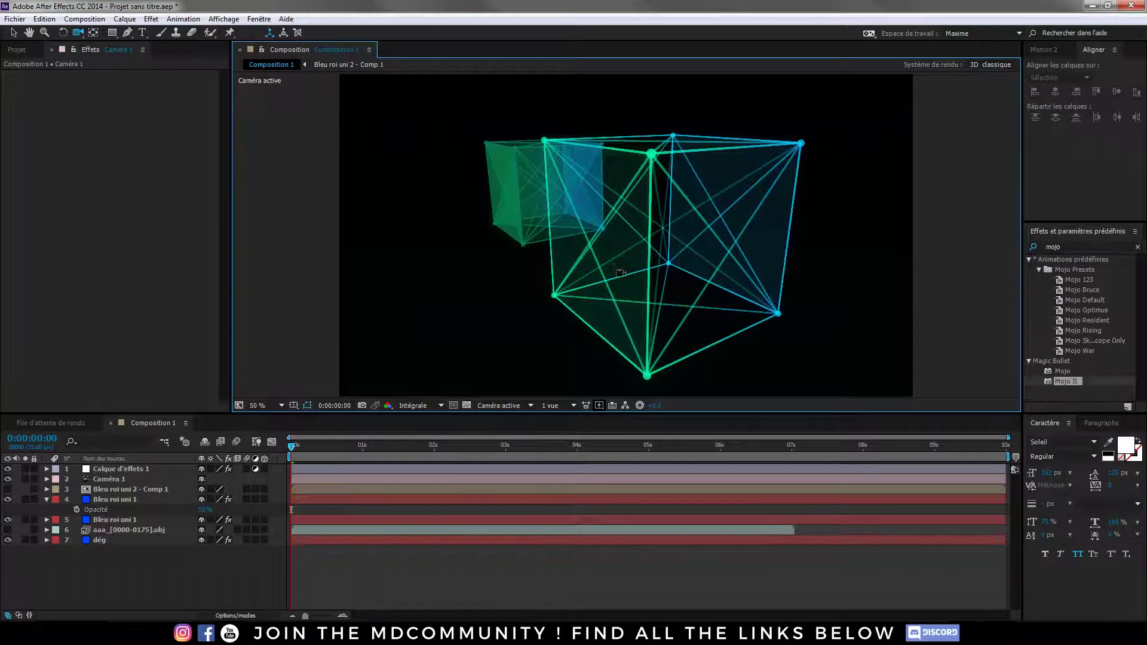
left_click_drag(620, 270, 640, 265)
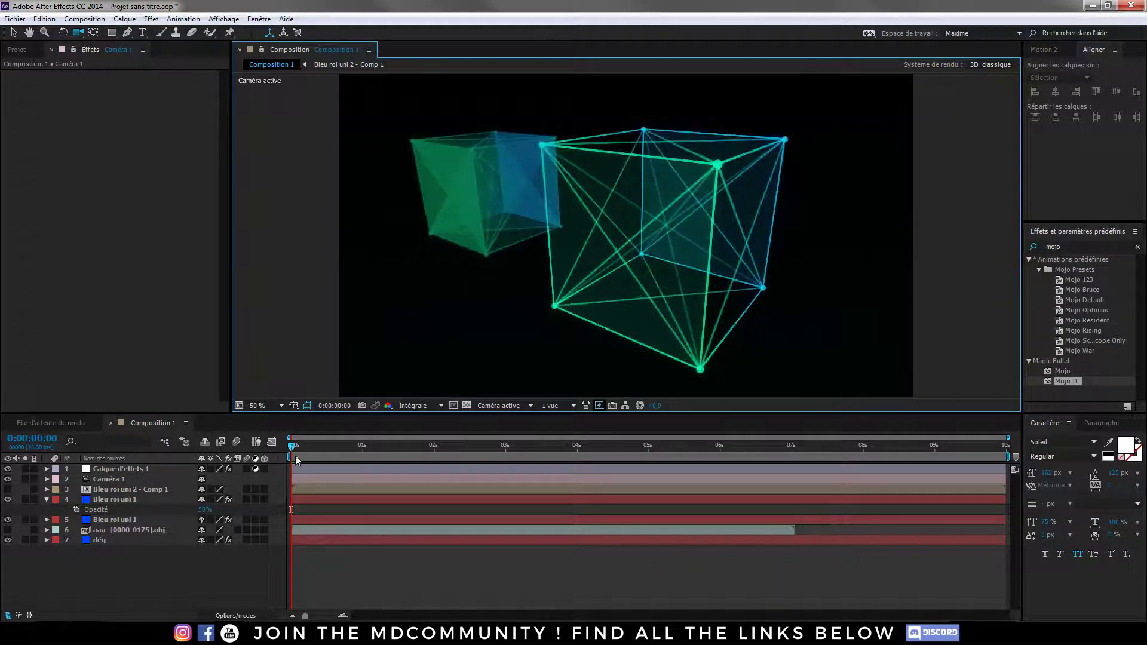
- Scrub the cube animation through and back to 0:00, then return to the MHSTuts videos page
left_click_drag(295, 456, 266, 489)
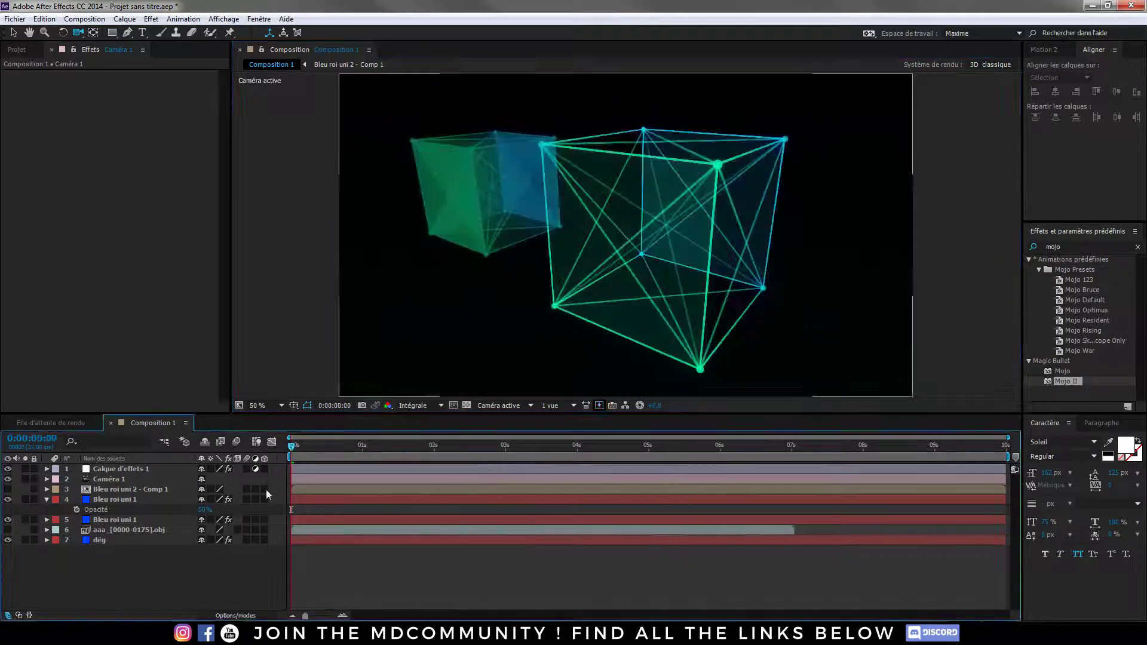
key("alt+Tab")
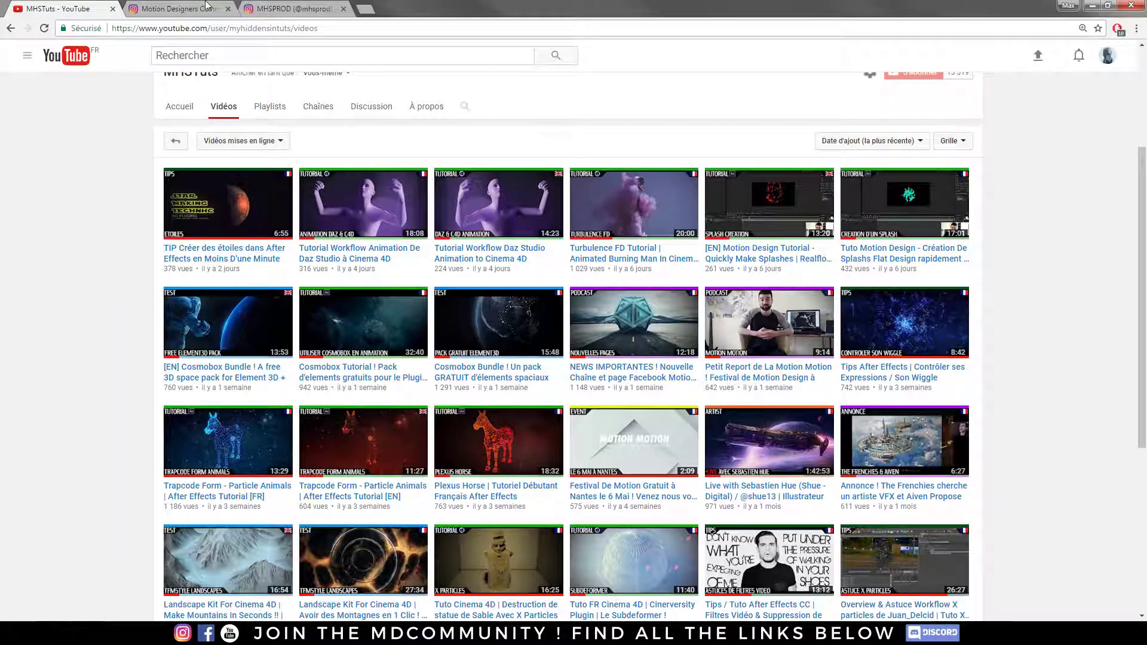
- Search Instagram for an artist's account by name and open their profile
left_click(206, 6)
left_click(562, 67)
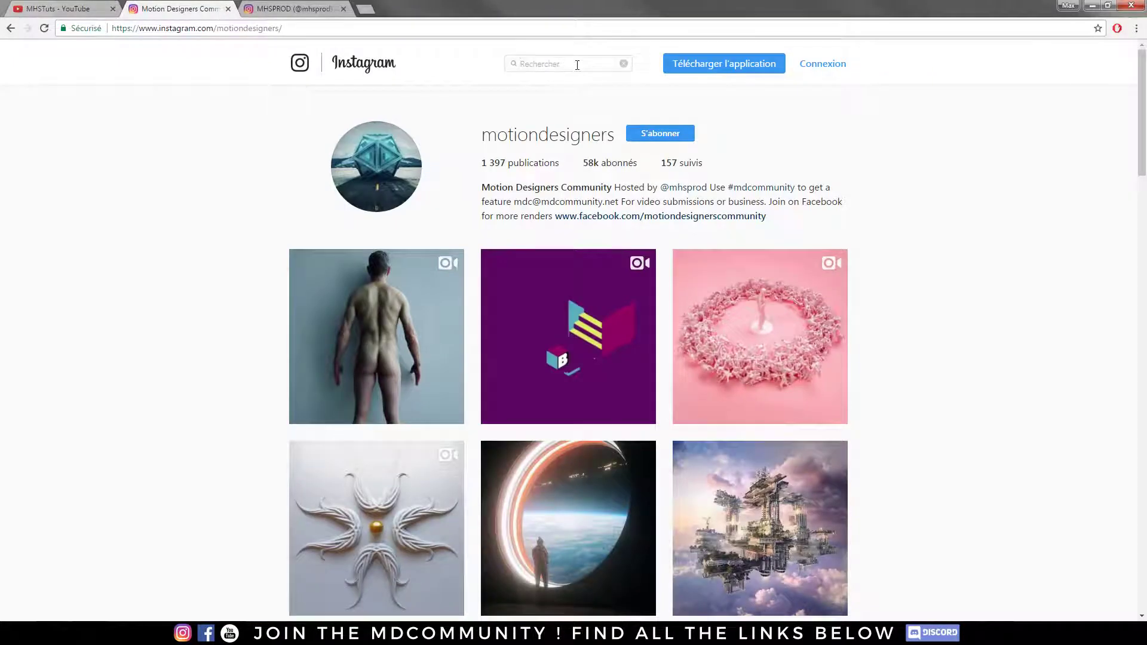
type("jeremy")
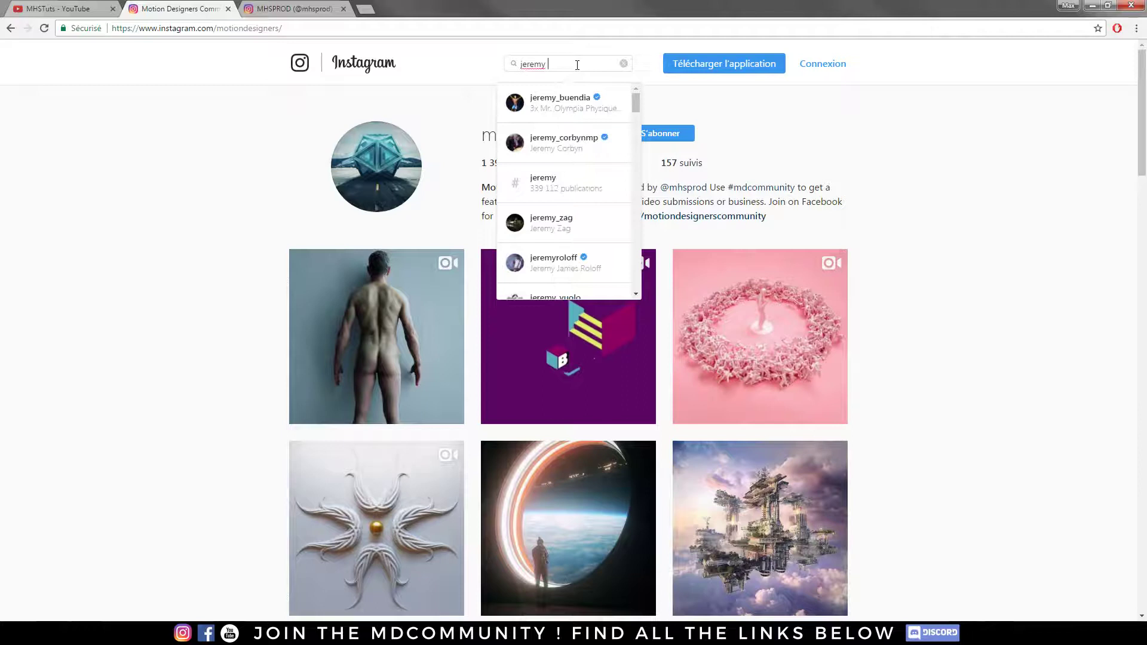
type(" spagnulo")
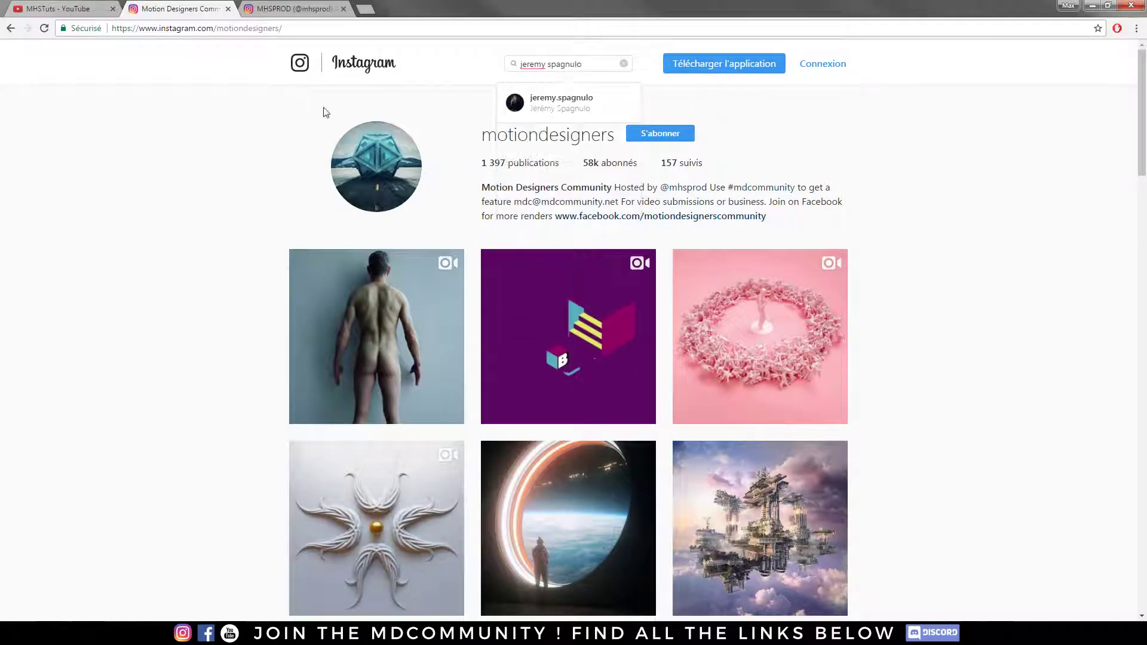
left_click(552, 118)
- View the train video post on the studio's profile, then close it
key("ctrl+Tab")
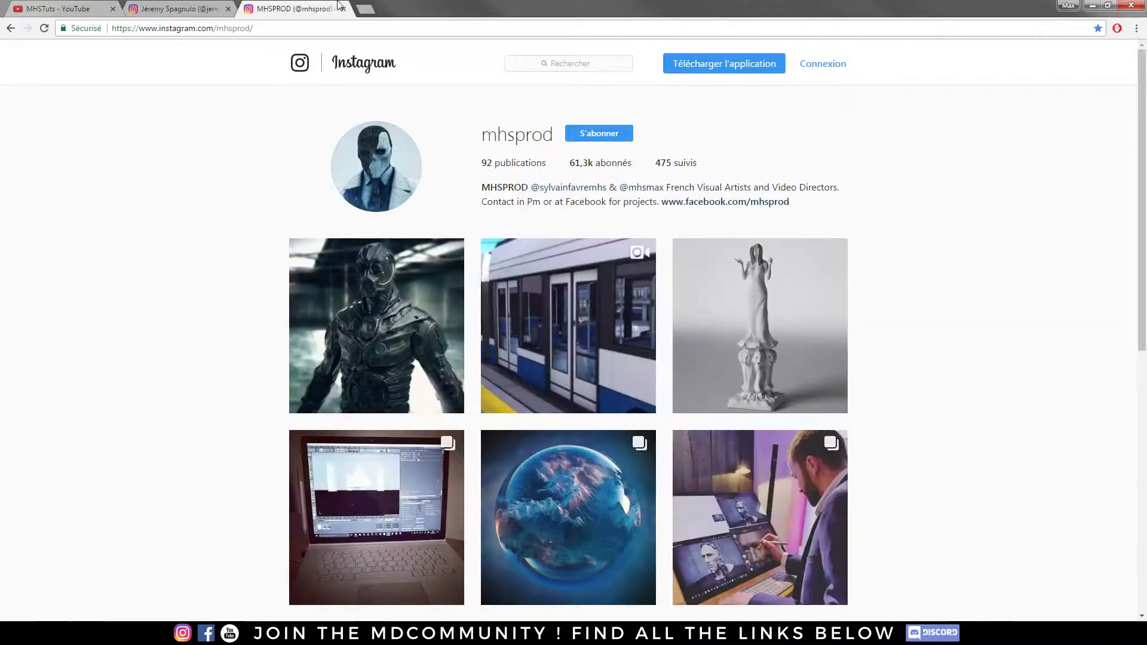
left_click(595, 338)
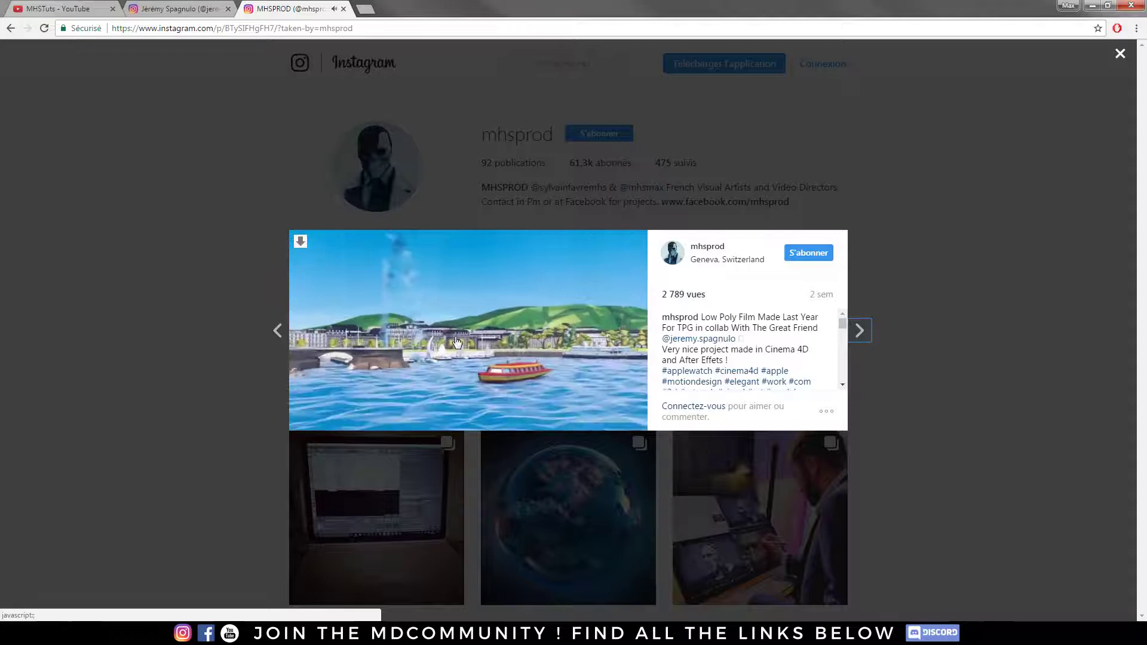
left_click(238, 339)
- Load more of the artist's posts, play the diamond wireframe video, then close it
left_click(178, 8)
scroll(562, 410, "down", 4)
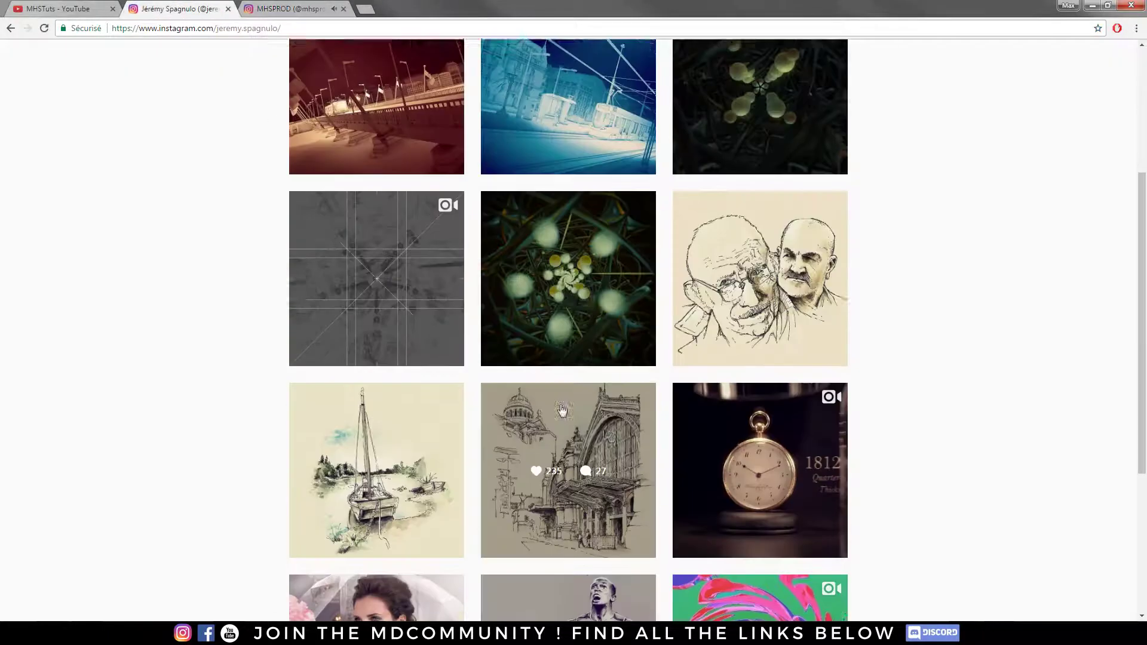
scroll(561, 409, "down", 4)
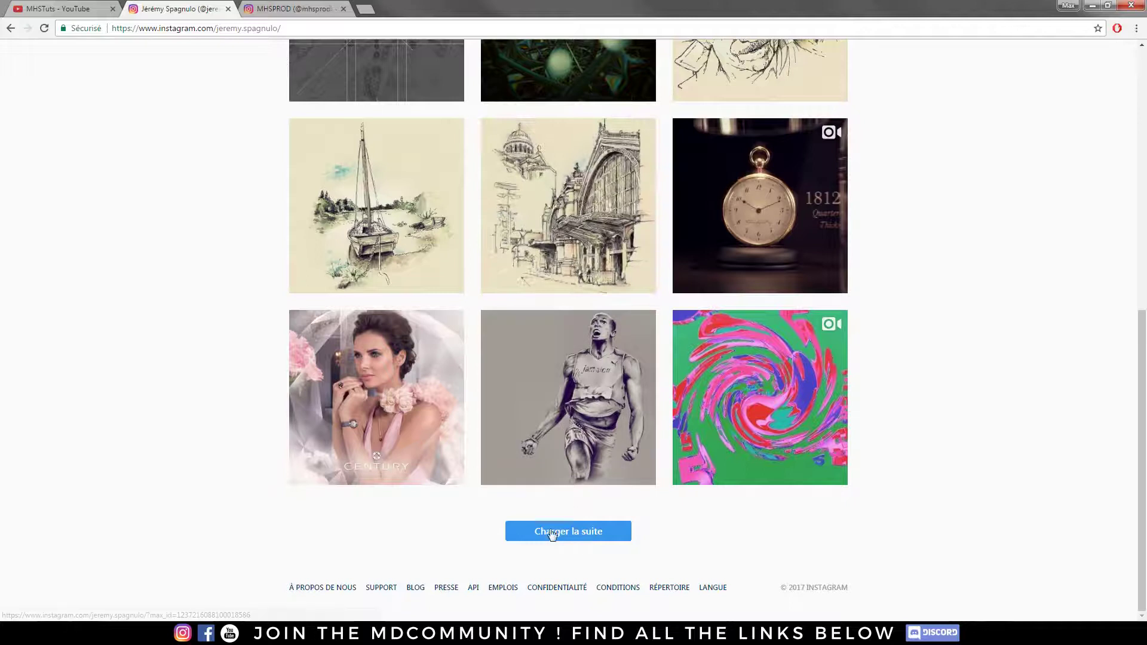
left_click(552, 533)
scroll(256, 352, "down", 3)
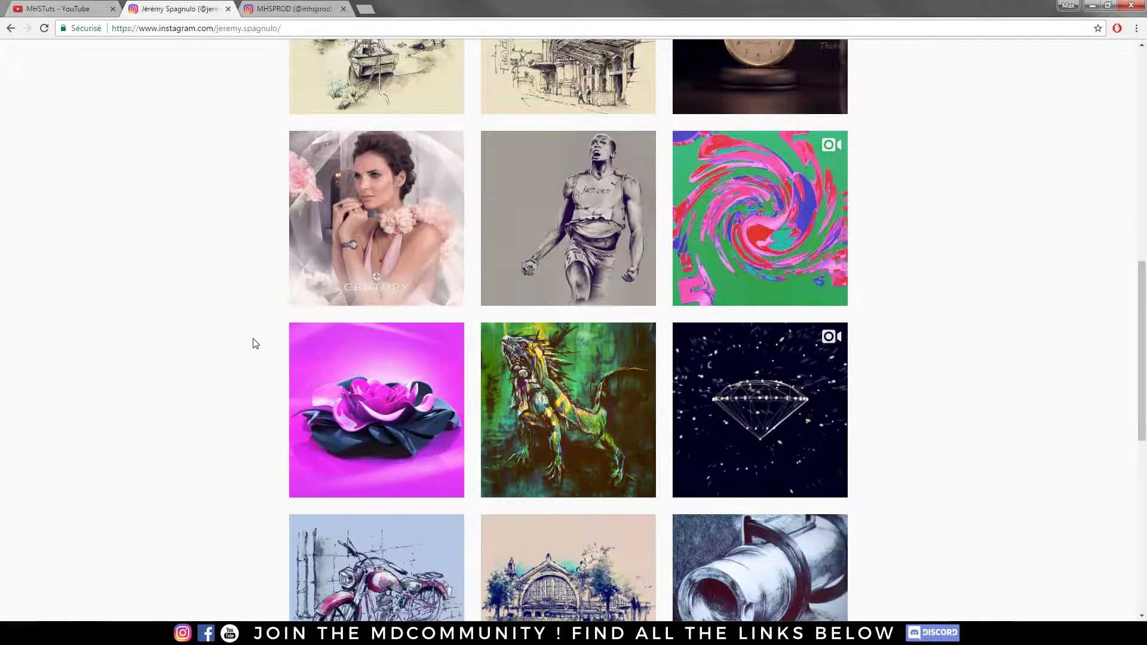
left_click(722, 399)
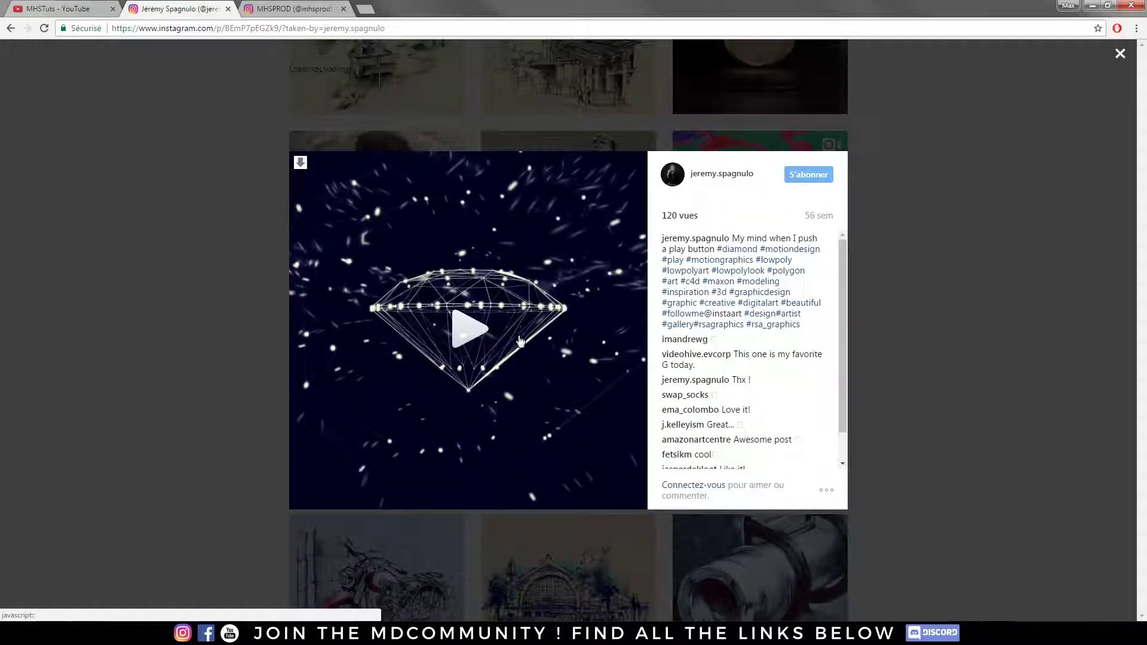
left_click(503, 333)
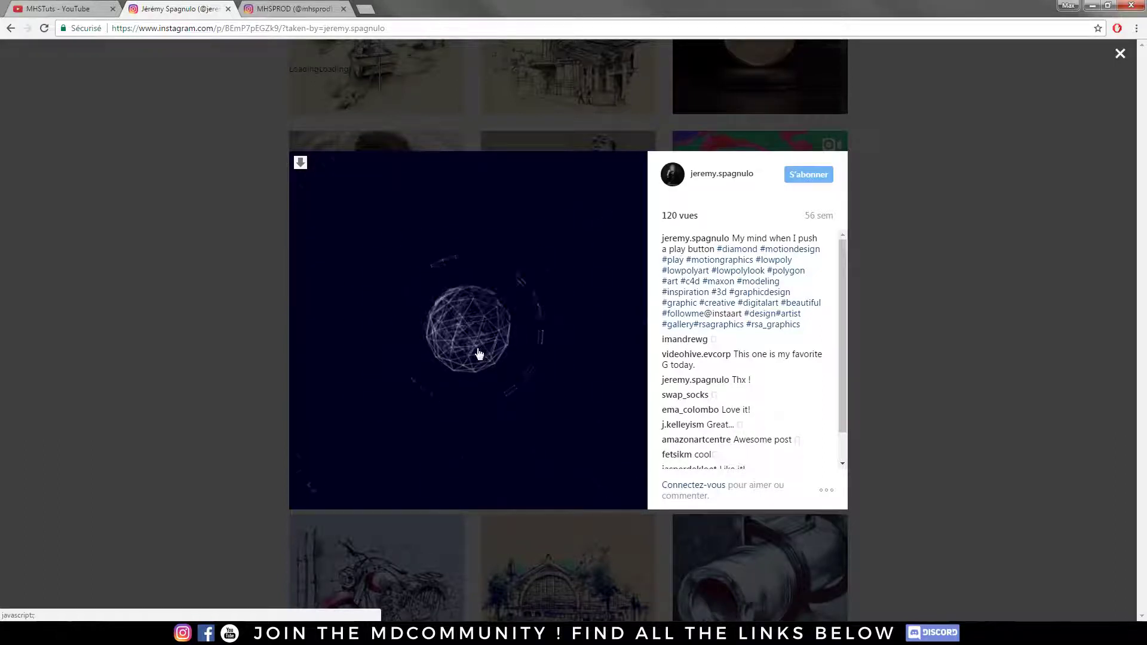
left_click(119, 288)
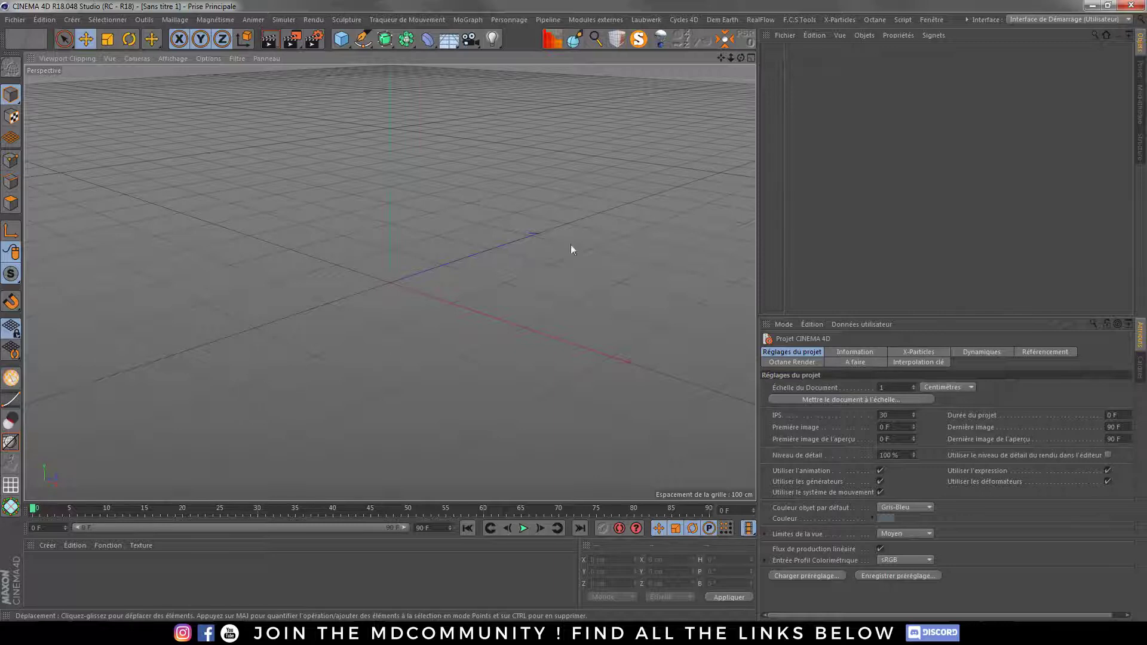
- Add a 200 cm cube and make it an editable polygon object
left_click(341, 39)
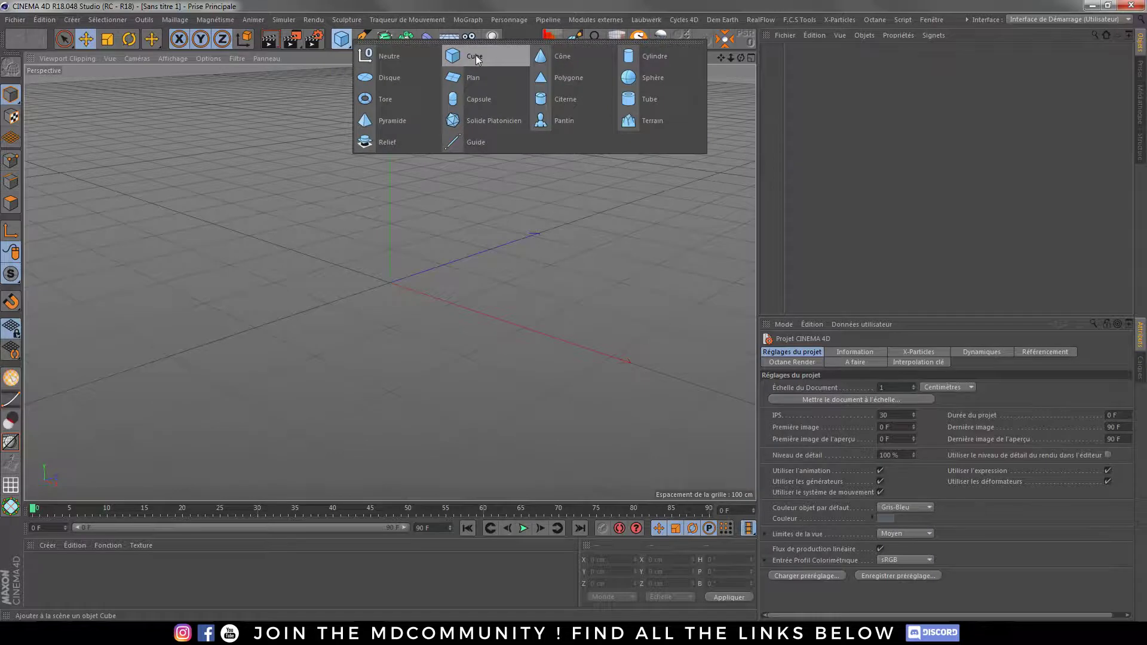
left_click(475, 55)
left_click_drag(383, 199, 394, 309)
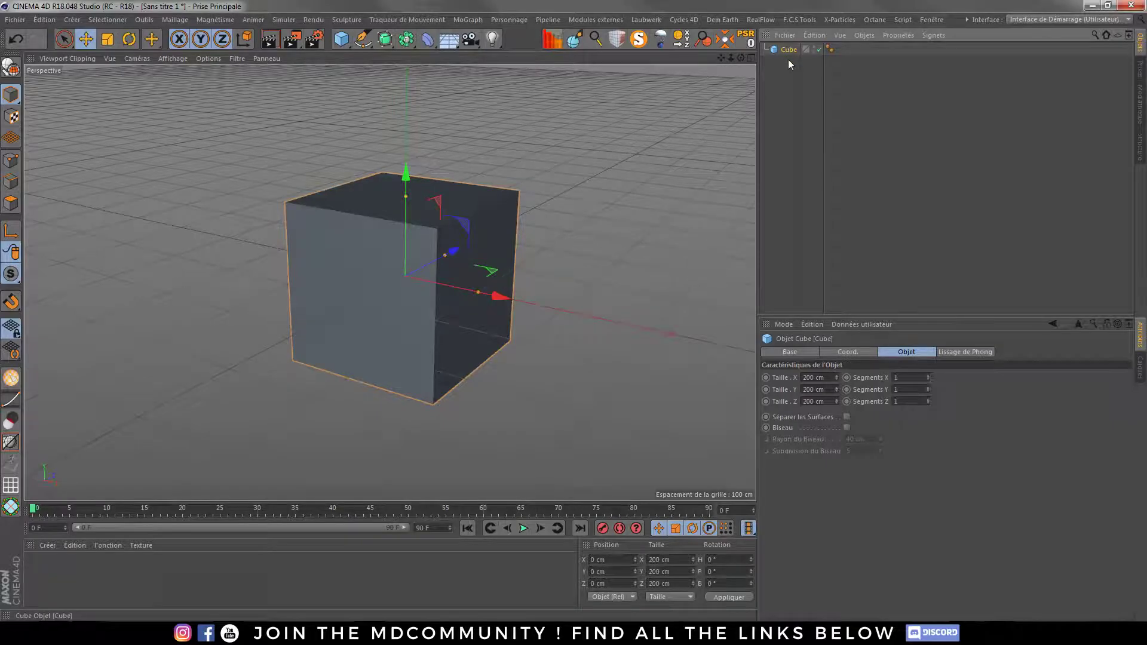
key("c")
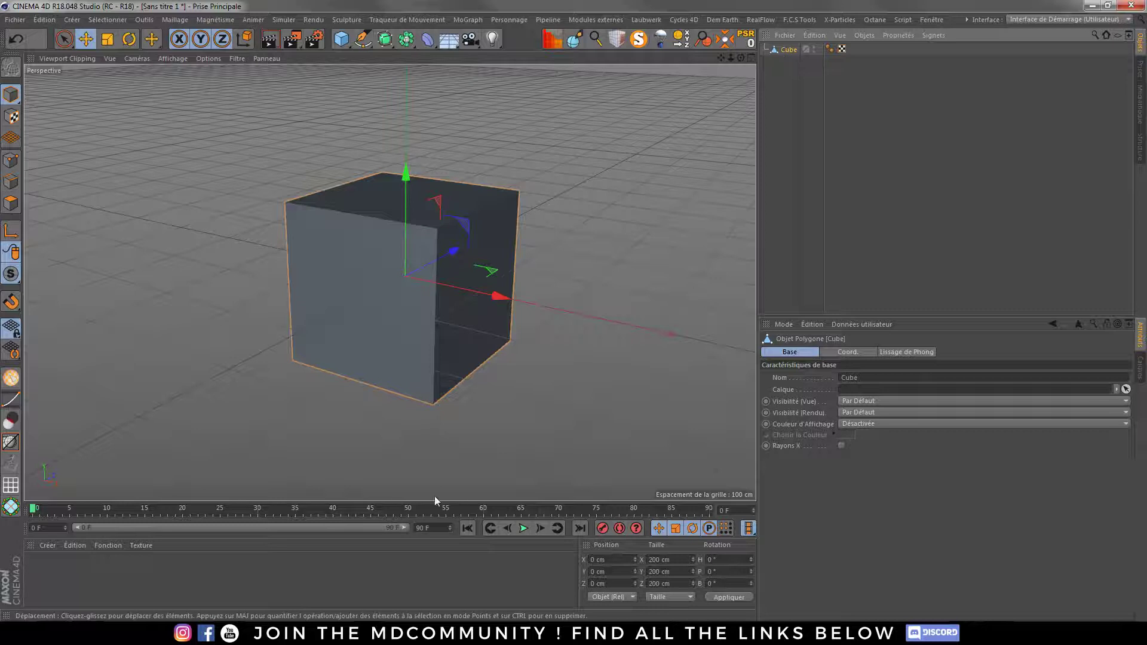
- Set the animation end frame to 175 and show the full 0–175 range
left_click(423, 529)
type("175")
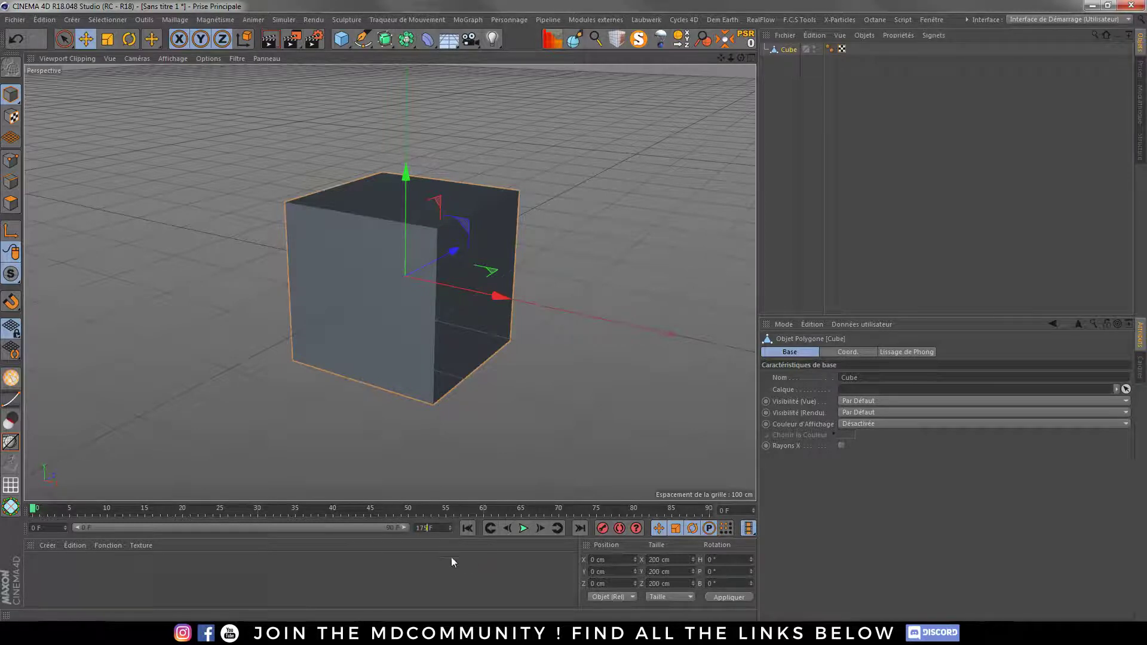
key("Return")
left_click_drag(250, 528, 481, 532)
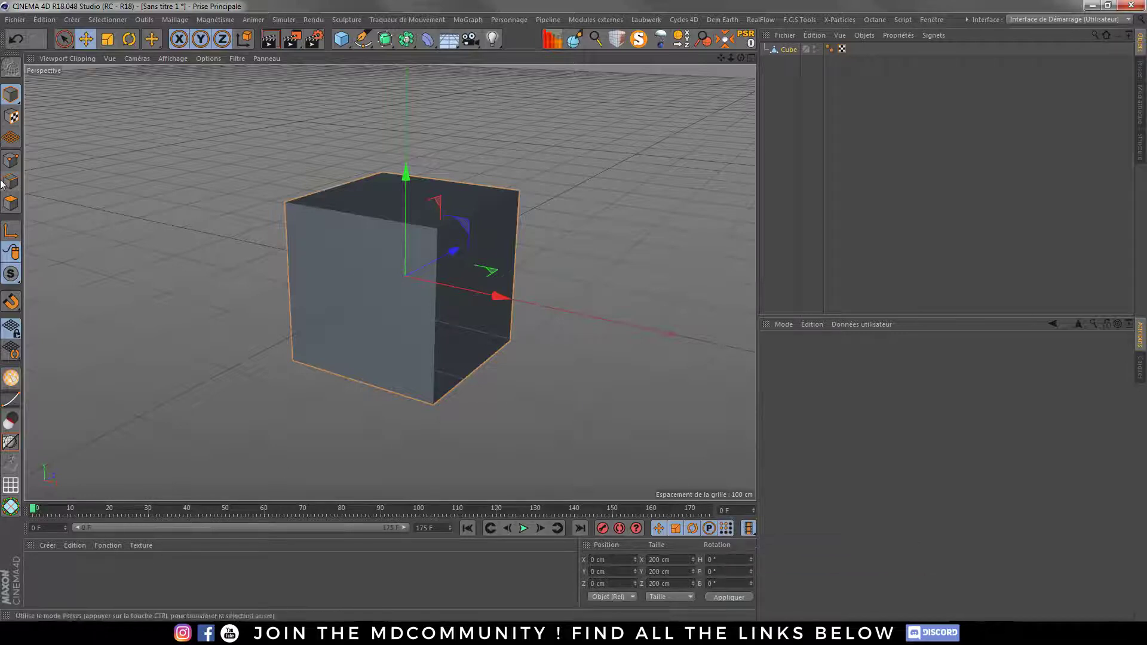
- At frame 30, push the cube's front face out along Z and shrink it to about 70%
left_click(11, 203)
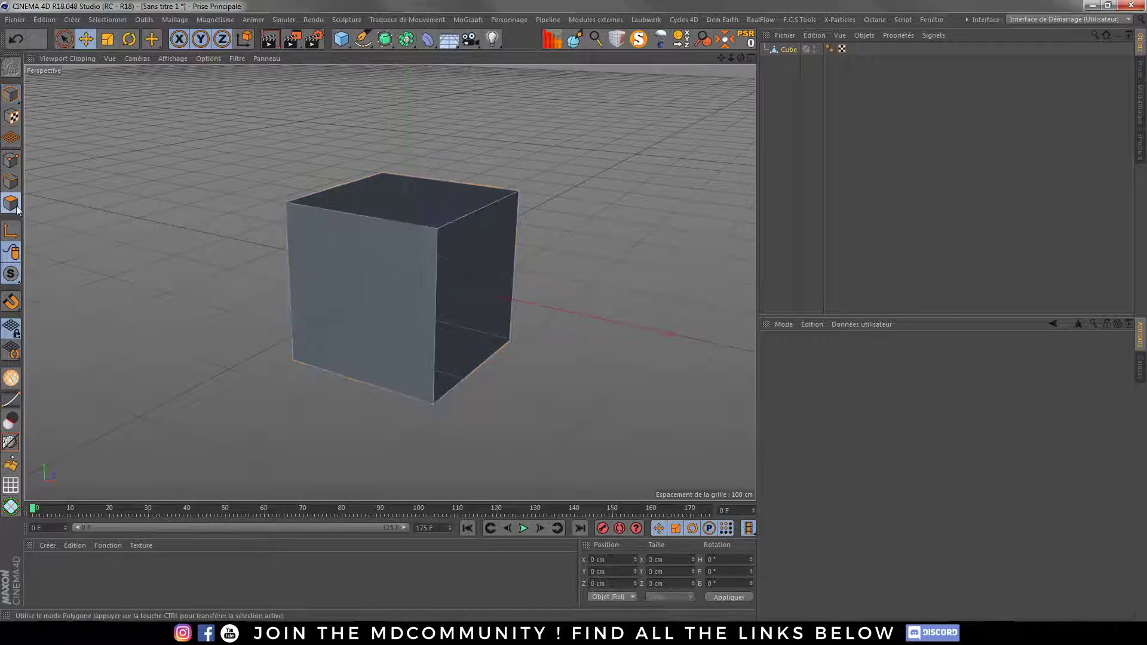
left_click(345, 248)
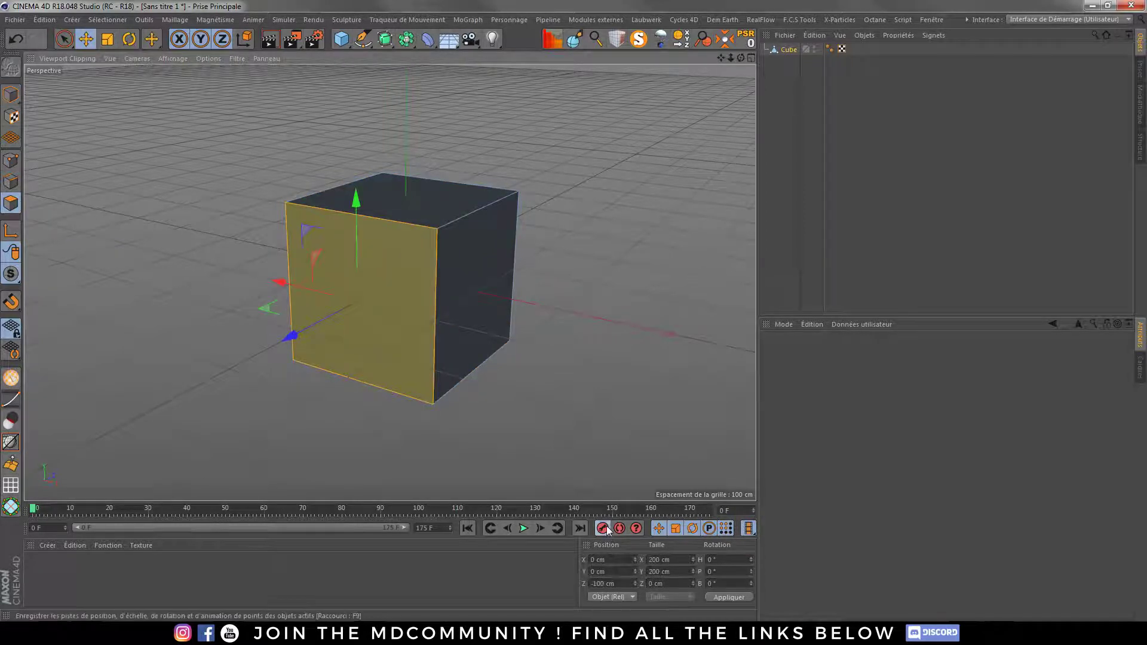
left_click_drag(112, 513, 156, 512)
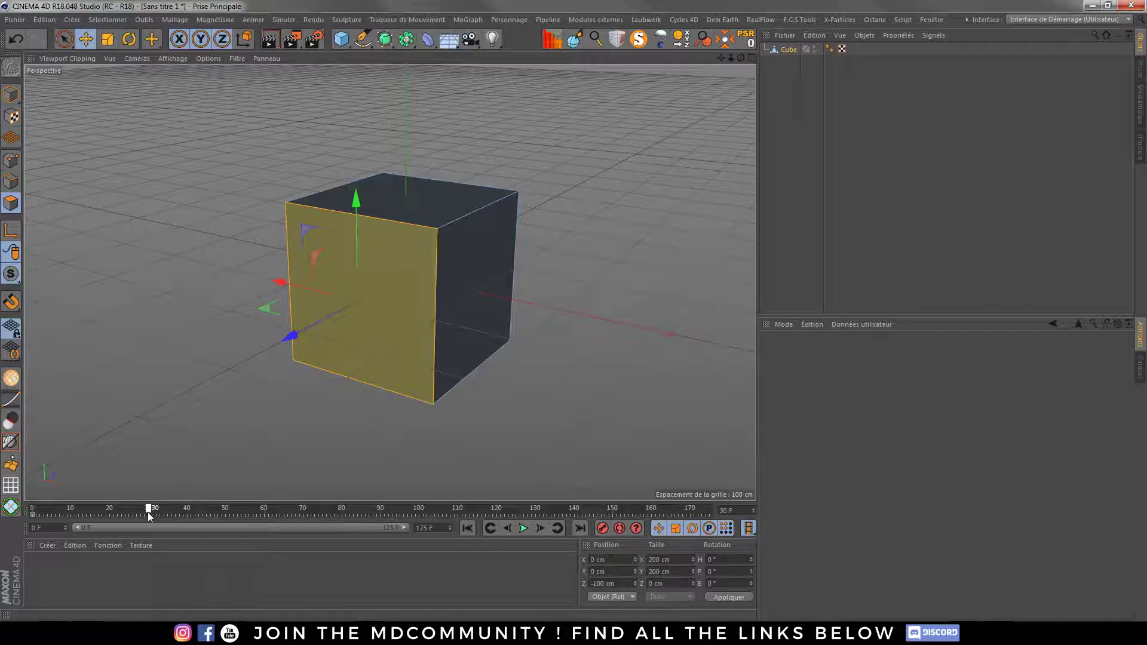
left_click_drag(292, 334, 273, 345)
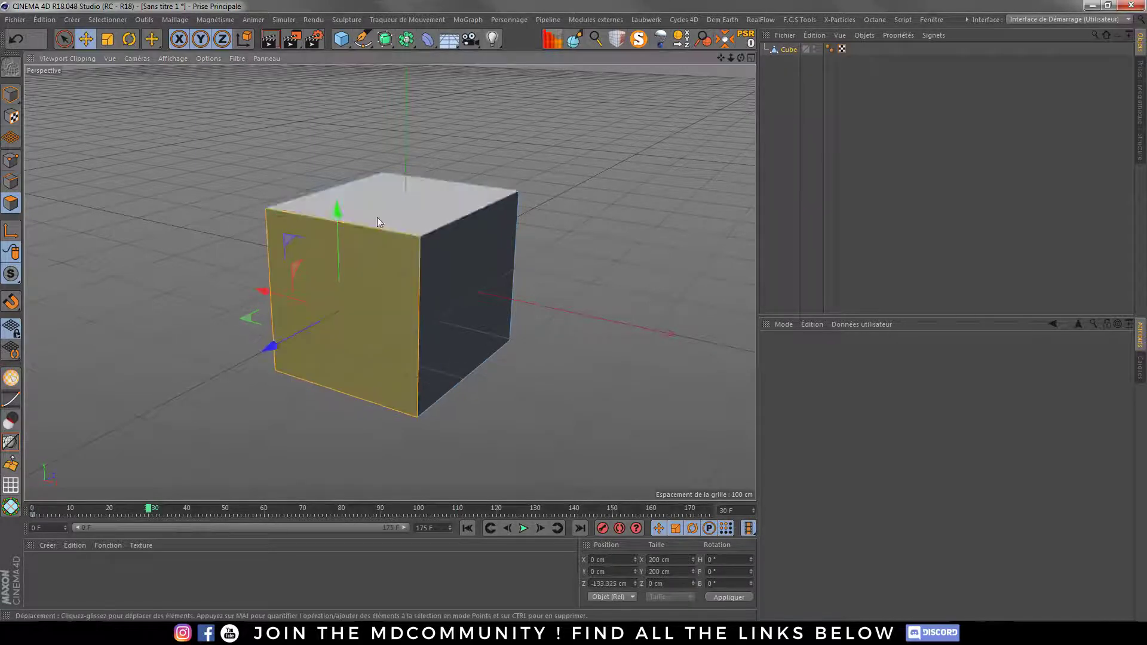
left_click(108, 39)
left_click_drag(359, 221, 501, 311)
- Shrink the top face and enlarge the bottom face to form a pyramid shape
left_click(378, 214)
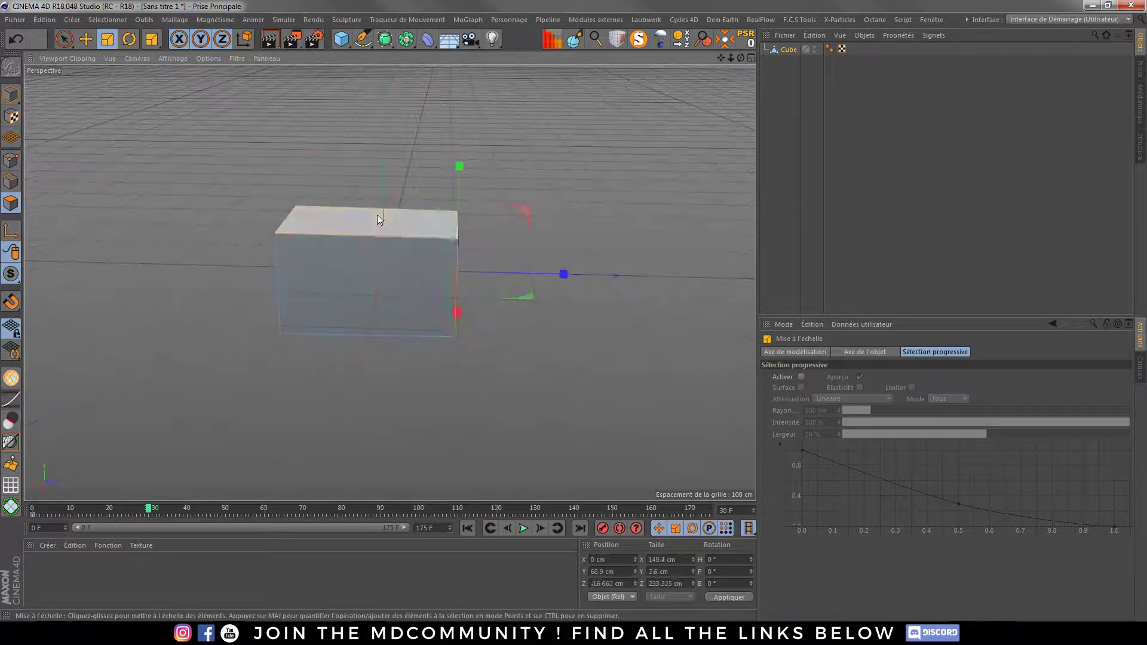
mouse_move(397, 220)
left_mouse_down()
mouse_move(58, 275)
mouse_move(353, 318)
mouse_move(380, 205)
left_mouse_up()
left_click(383, 359)
left_click_drag(339, 404, 269, 394)
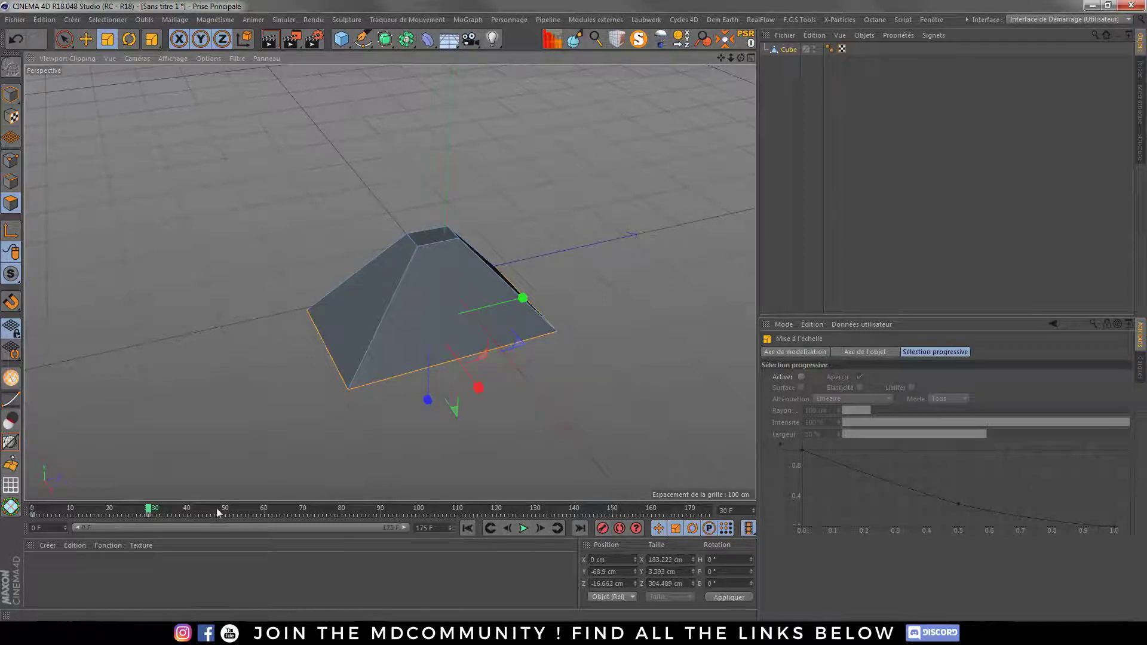
- At frame 60, shrink the front face further, then enlarge it to about 136%
left_click_drag(179, 512, 263, 522)
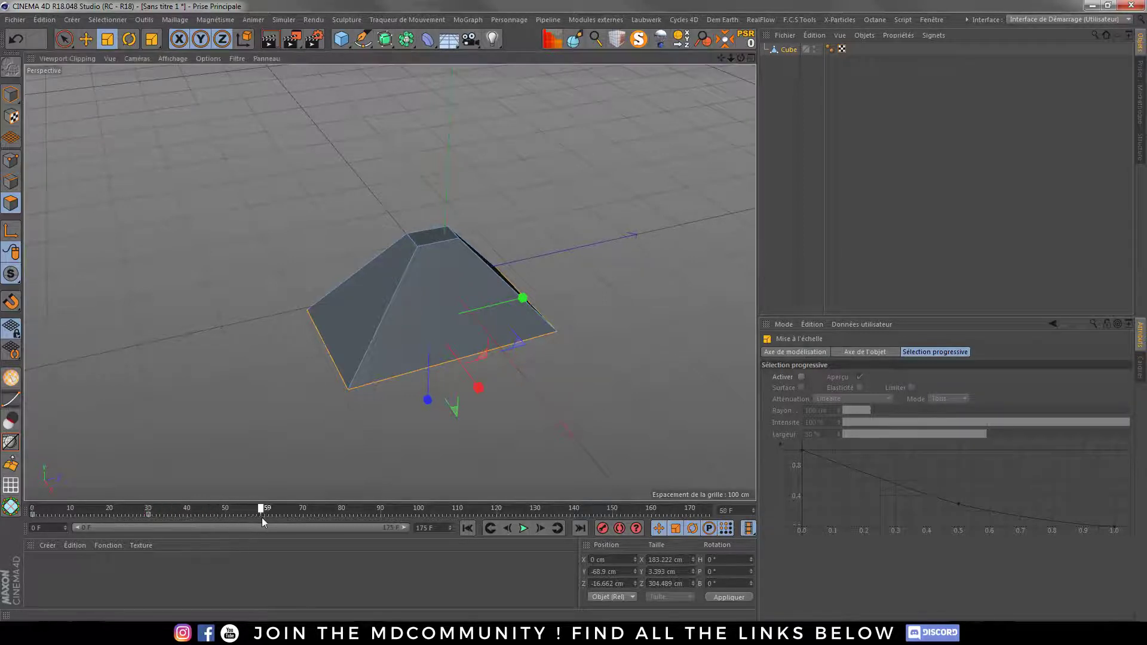
left_click(461, 288)
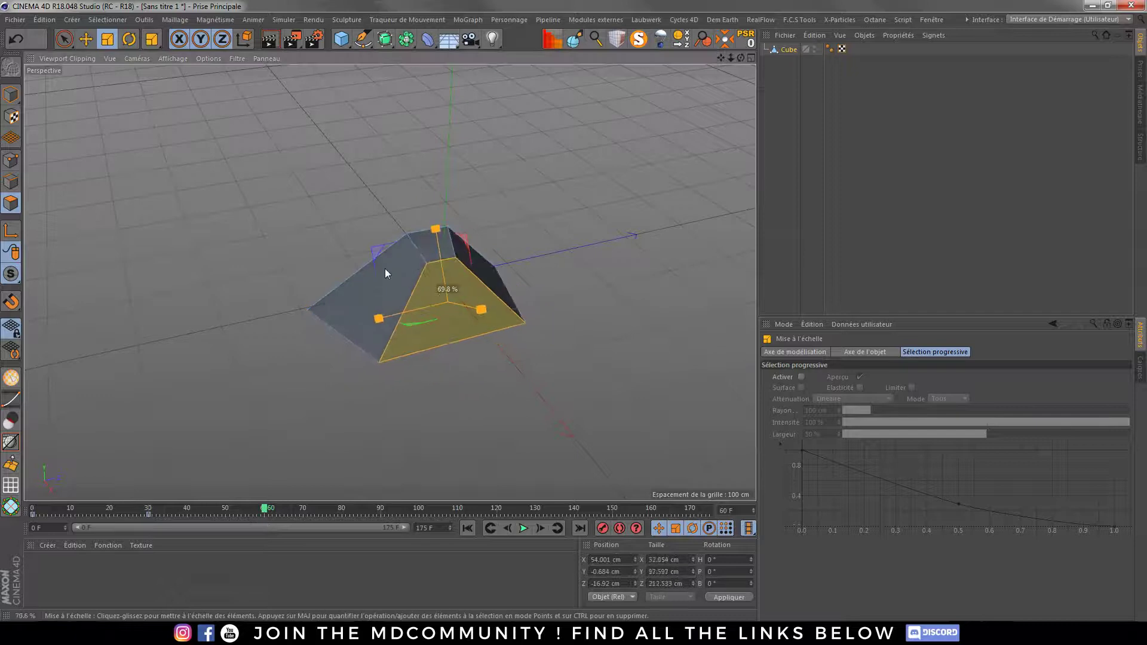
left_click_drag(385, 273, 545, 289)
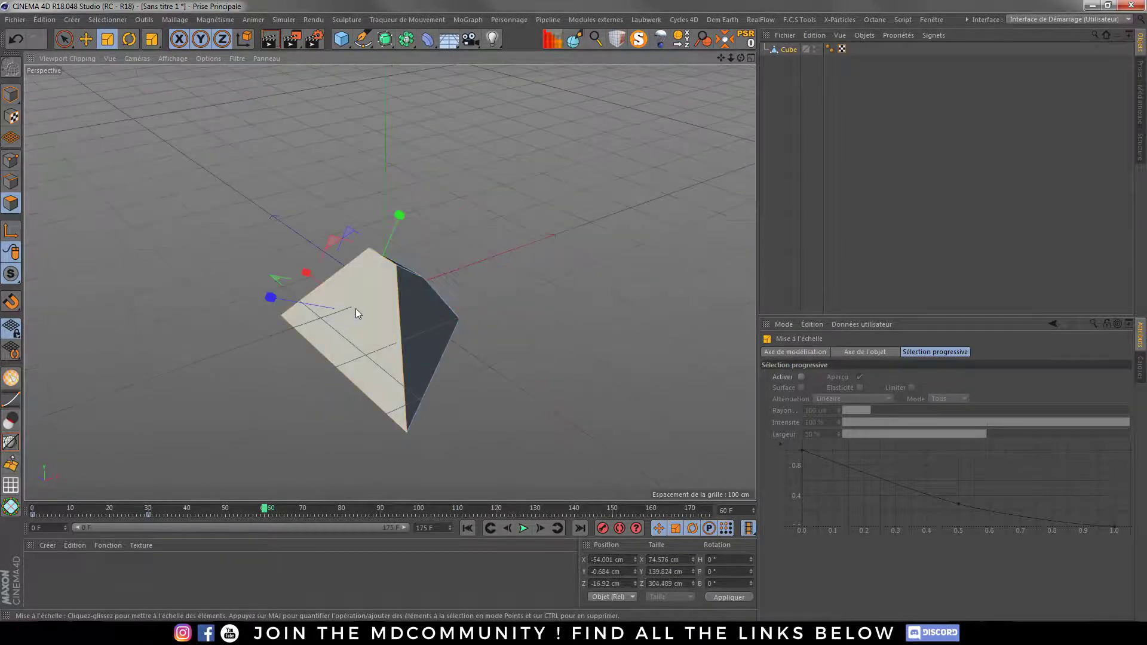
left_click_drag(358, 312, 548, 278)
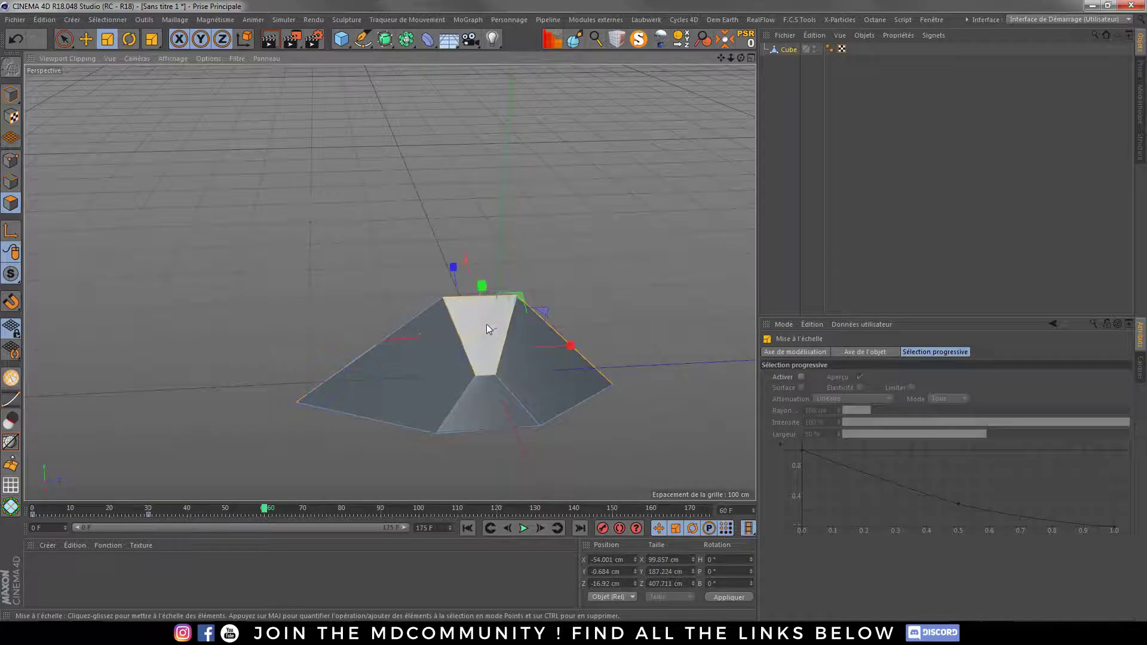
- Move the shape's top face upward into a tall slanted wedge
left_click(486, 324)
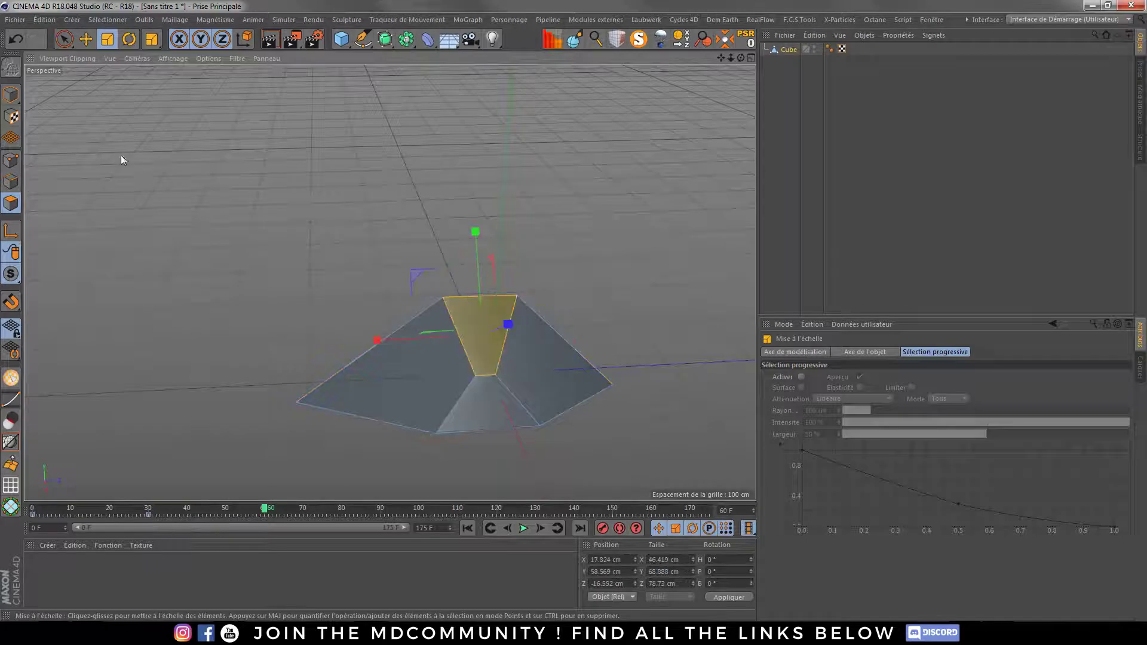
left_click(86, 39)
left_click_drag(506, 328, 418, 310)
- Rewind to frame 0 and play back the cube morphing into the wedge
left_click(257, 510)
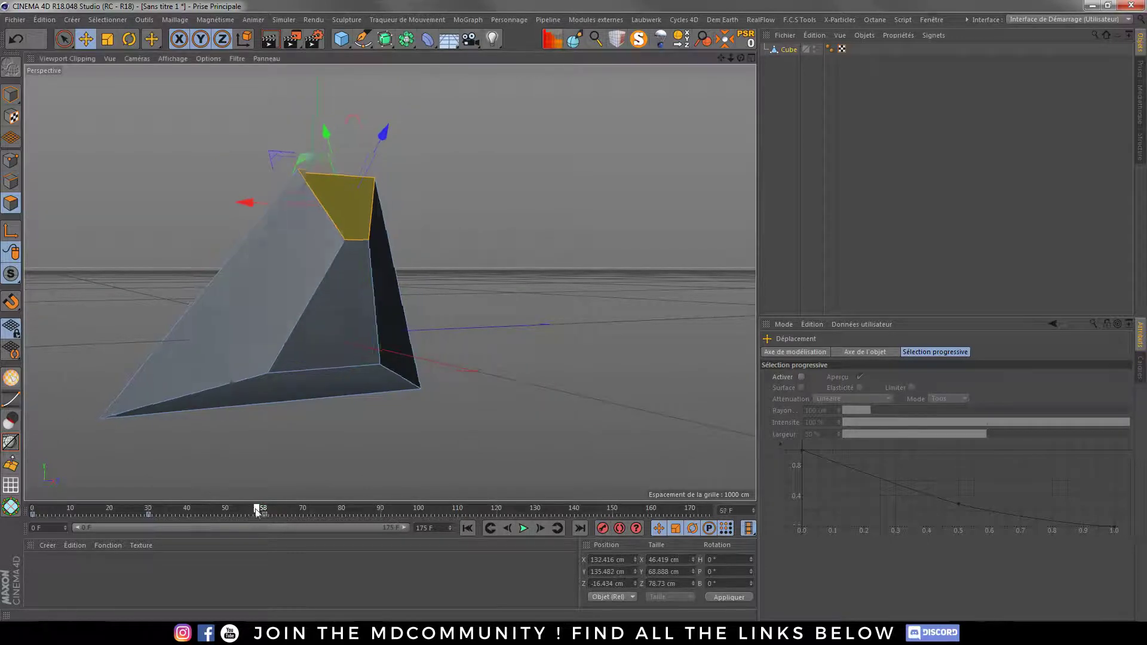
left_click_drag(257, 510, 33, 510)
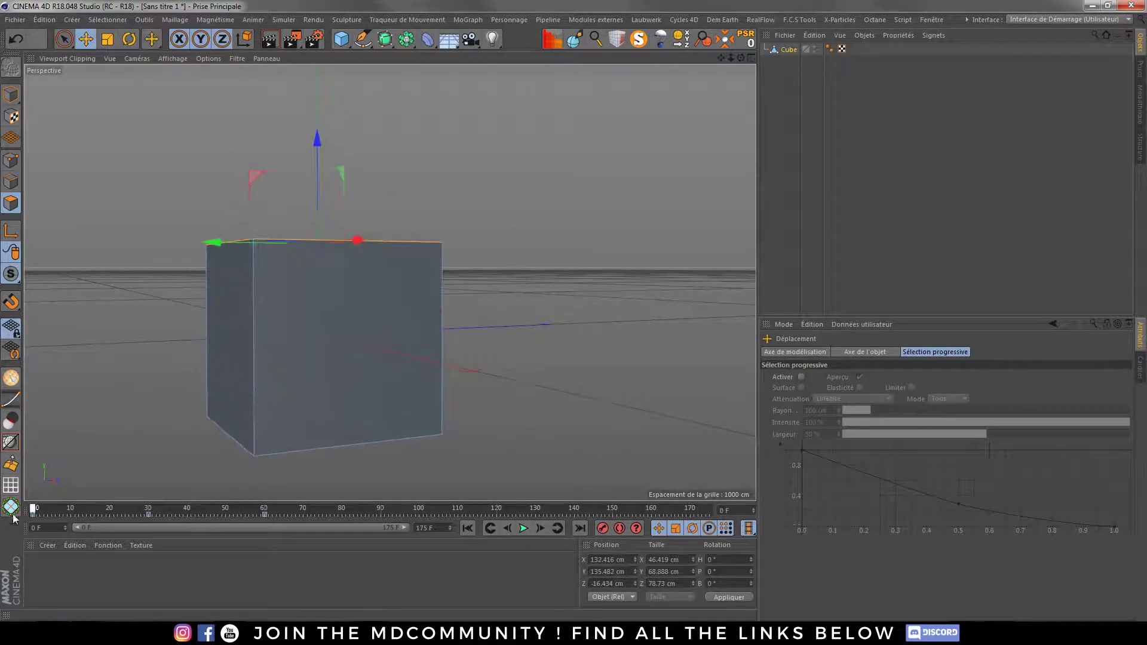
left_click(522, 529)
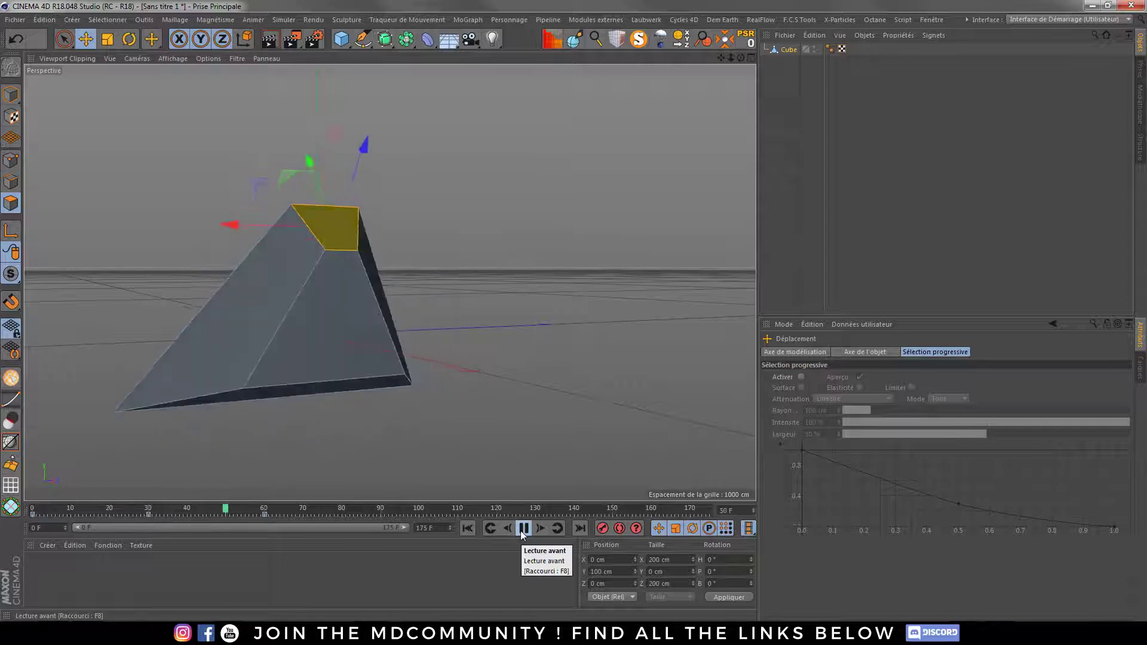
left_click(522, 529)
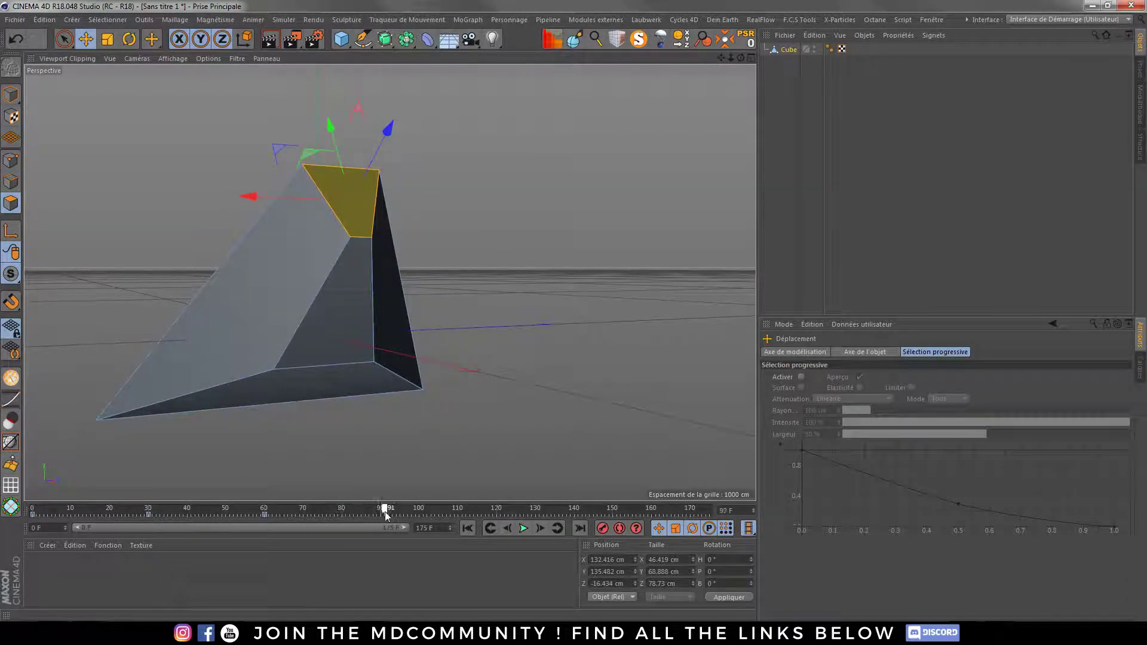
- Shorten the animation's end frame to 100
left_click(31, 515)
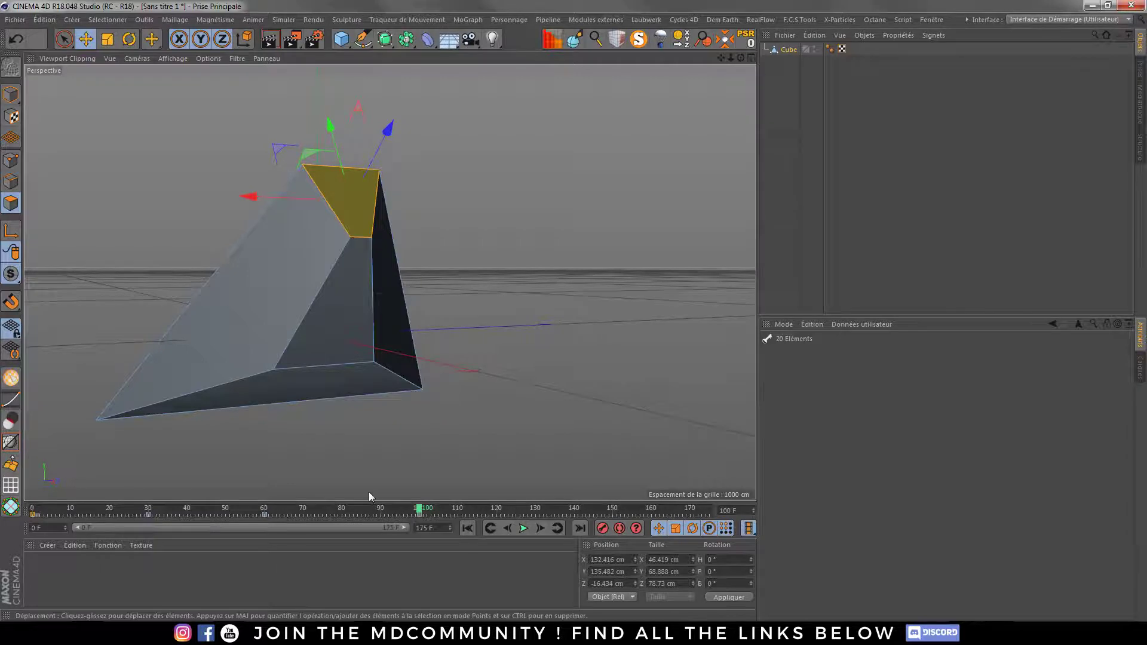
left_click(467, 510)
left_click_drag(466, 511, 315, 511)
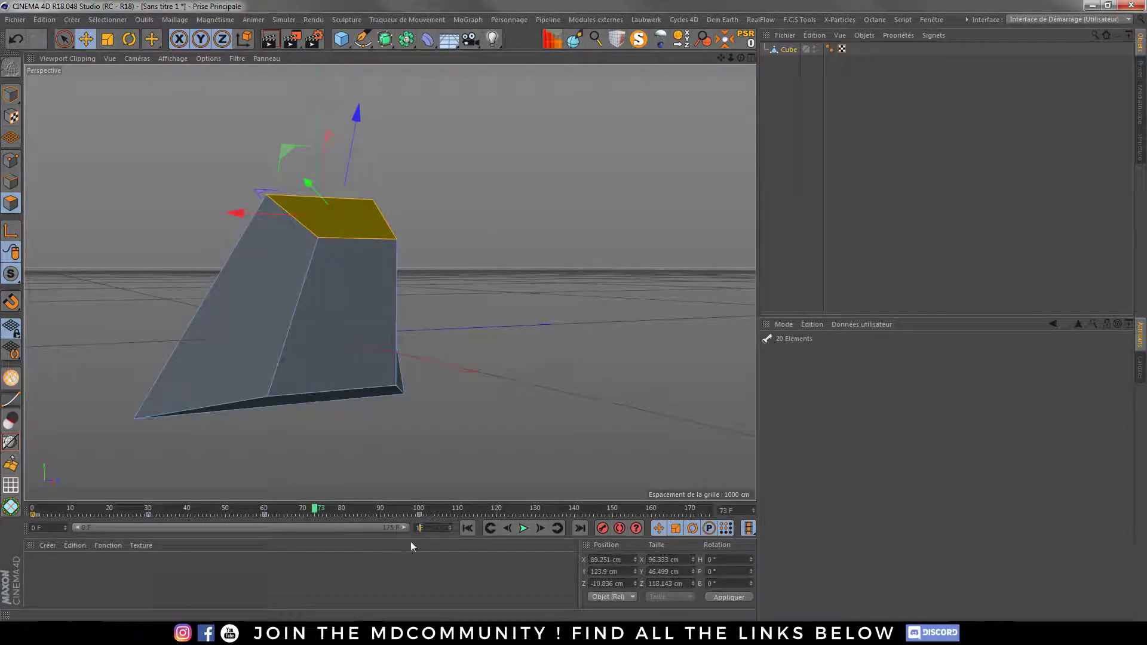
type("00")
key("Return")
- Play back the 100-frame deformation, orbit to look down on the cube, and browse the Fichier menu
left_click(524, 528)
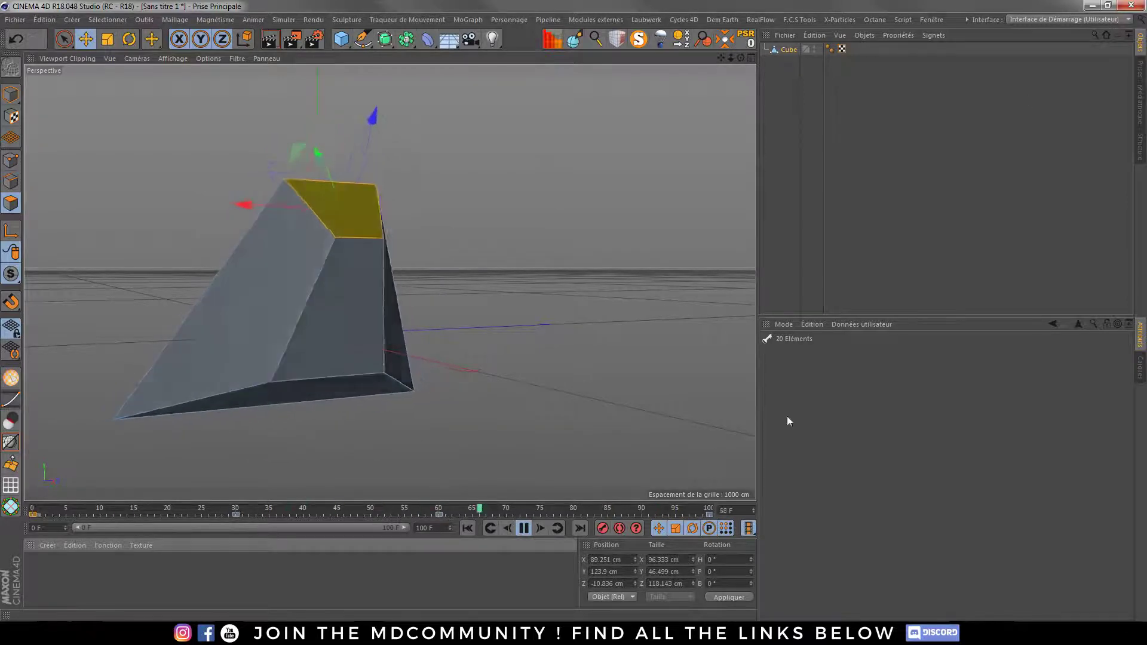
key("F8")
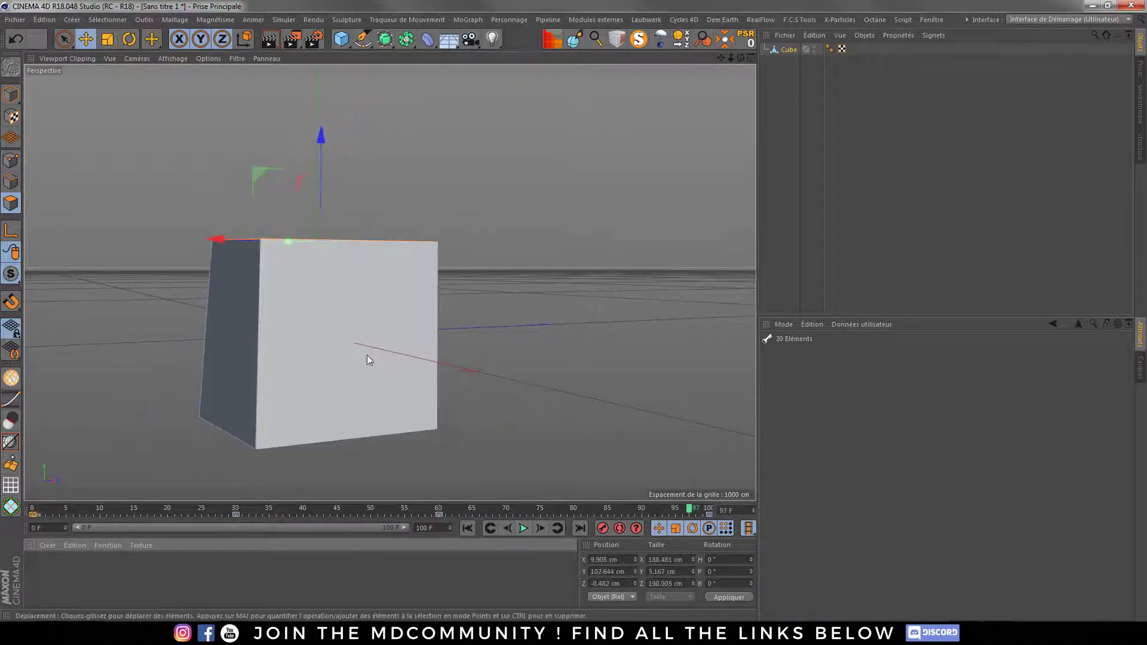
left_click_drag(366, 355, 291, 395, "alt")
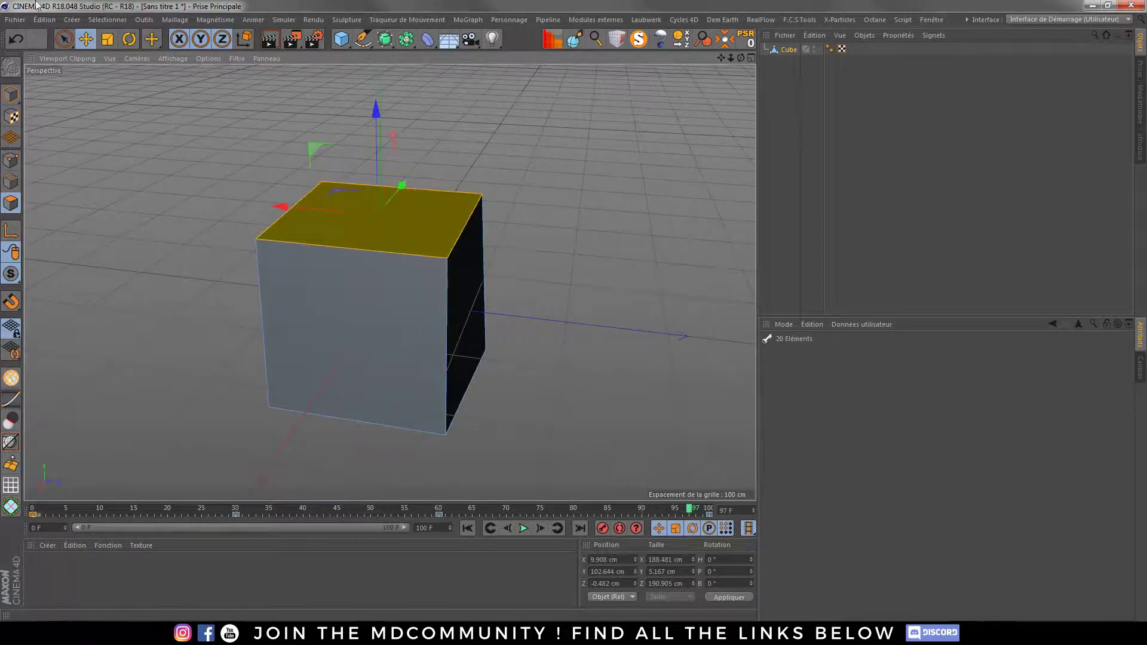
left_click(15, 19)
mouse_move(78, 248)
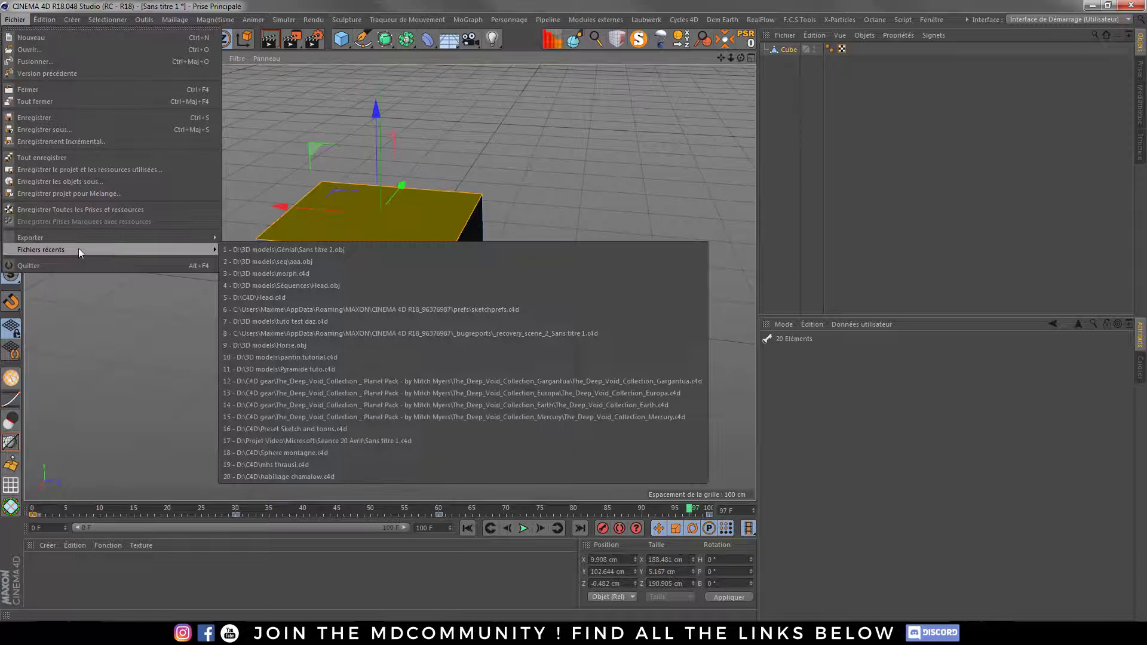
mouse_move(126, 235)
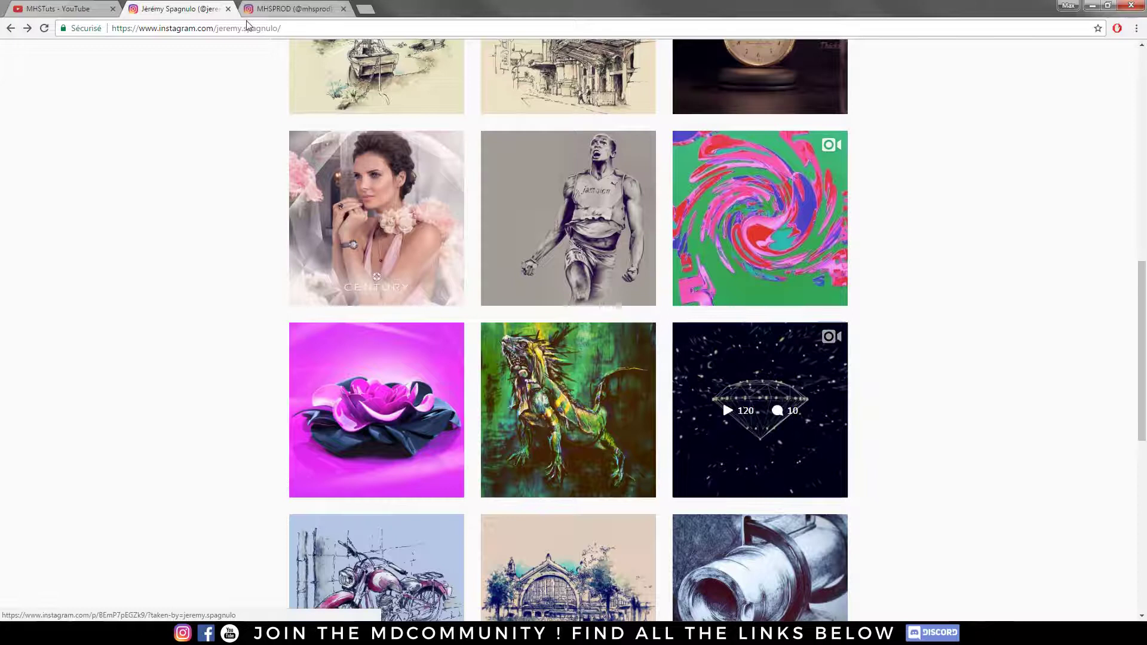
- Google 'plexus obj sequence exporter for c4d' in Chrome
left_click(246, 28)
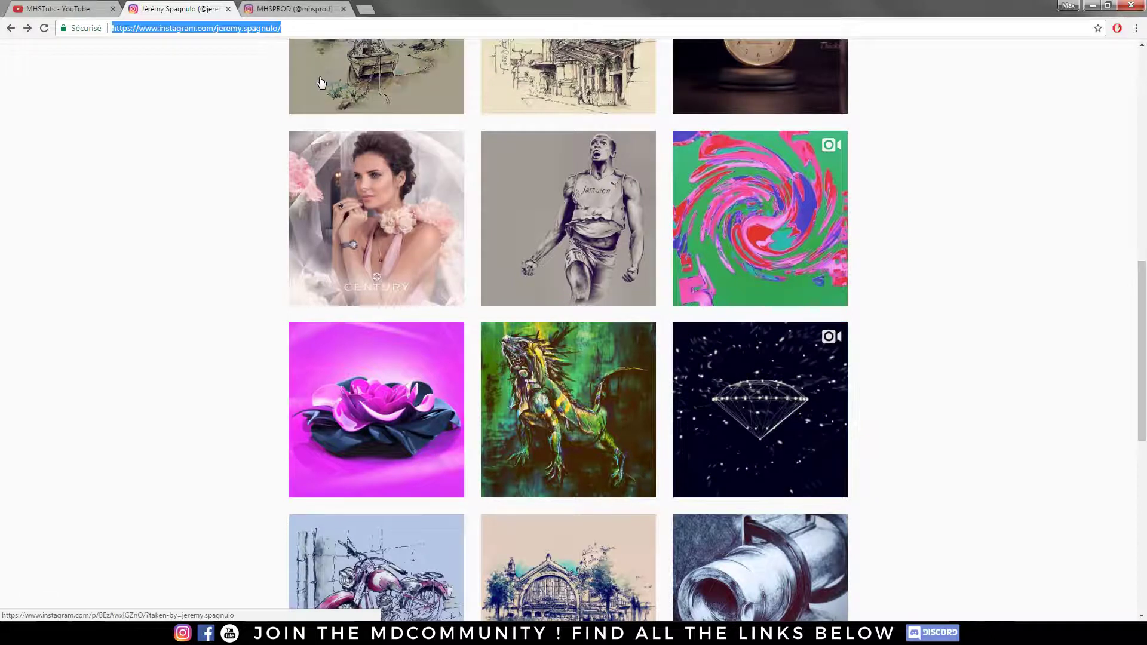
type("plexus obj sequence exporter for c4d")
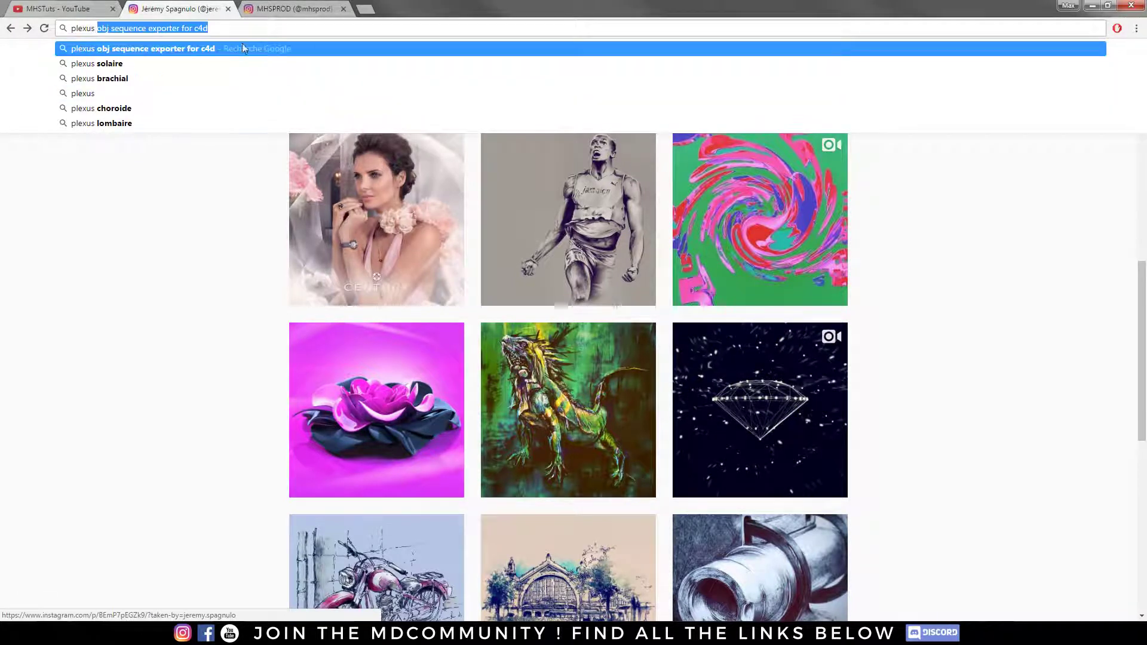
left_click(243, 49)
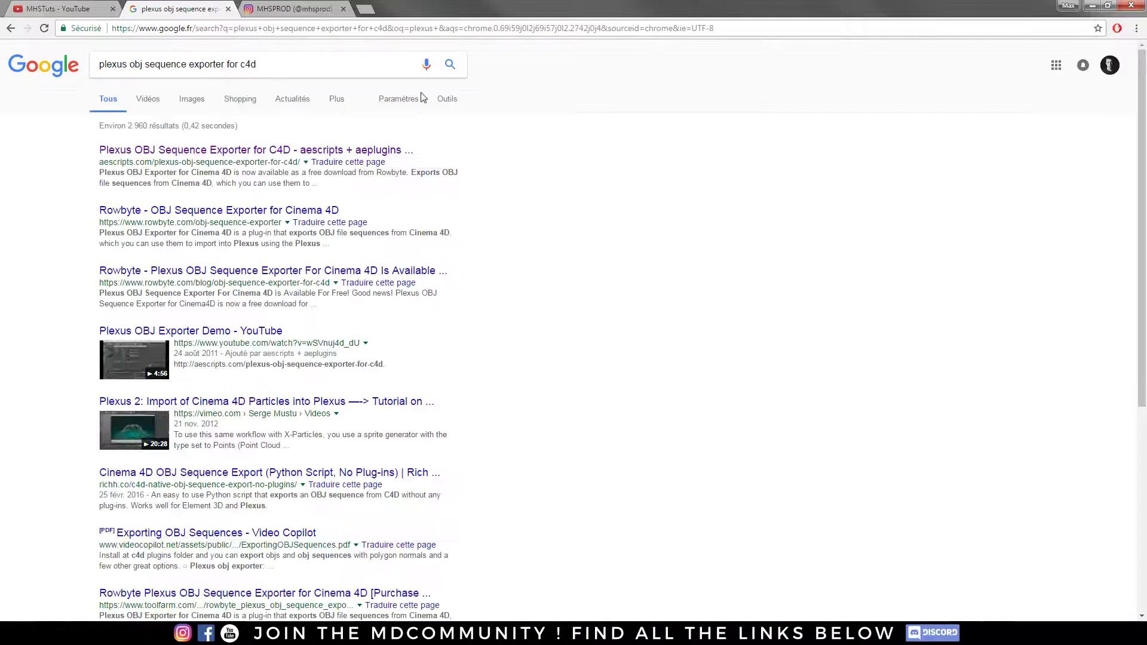
- Download the OBJ Sequence Exporter from Rowbyte's product page, then return to Cinema 4D
left_click(218, 210)
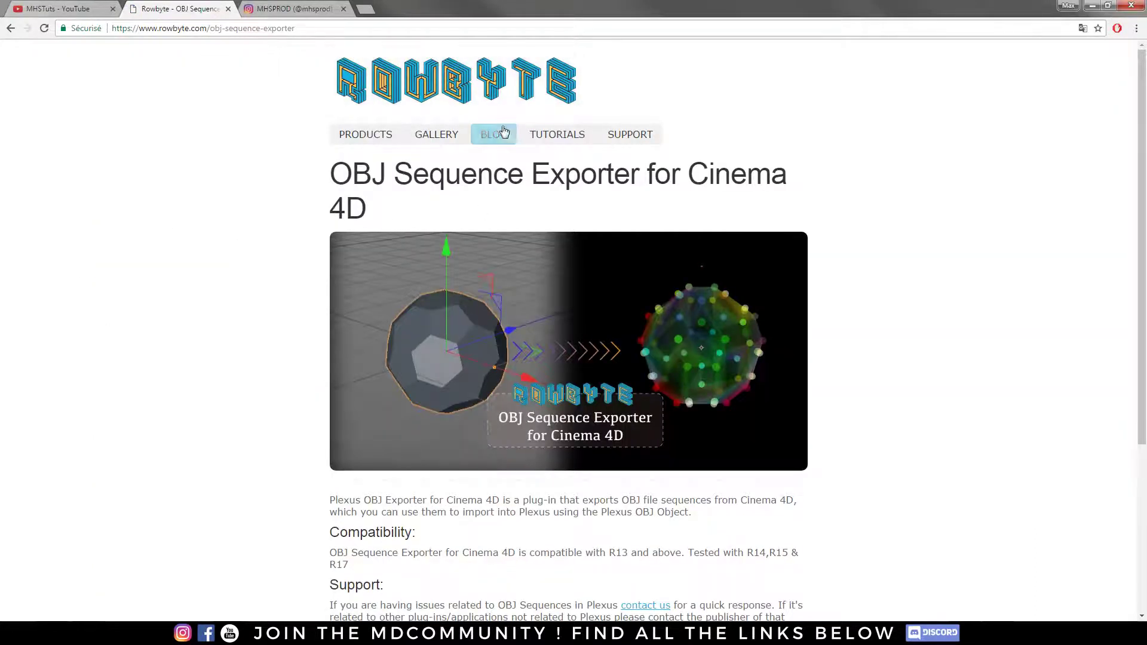
scroll(536, 267, "down", 4)
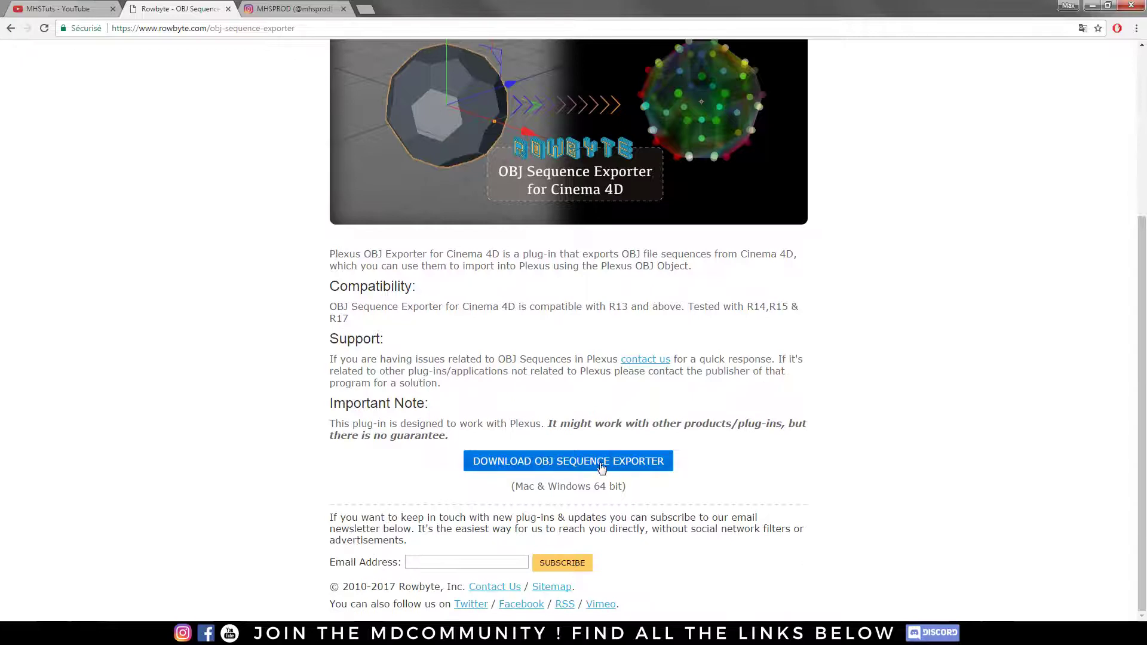
left_click(600, 466)
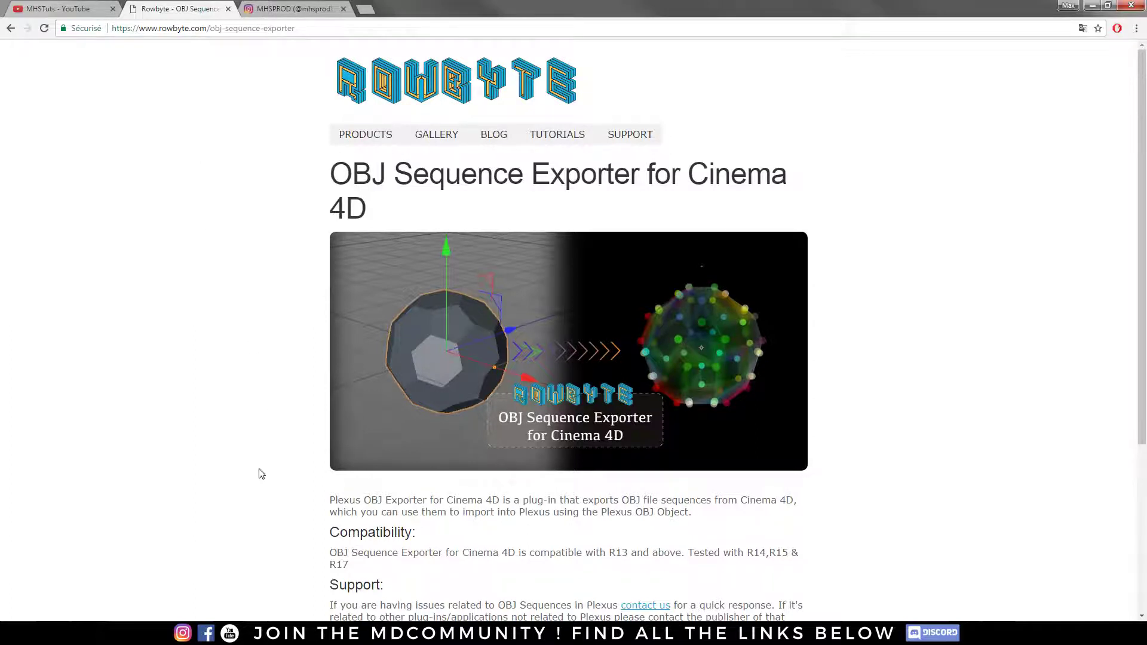
key("alt+Tab")
- Export the cube scene as a Plexus OBJ Sequence, saving the .obj files into Génial
left_click(15, 19)
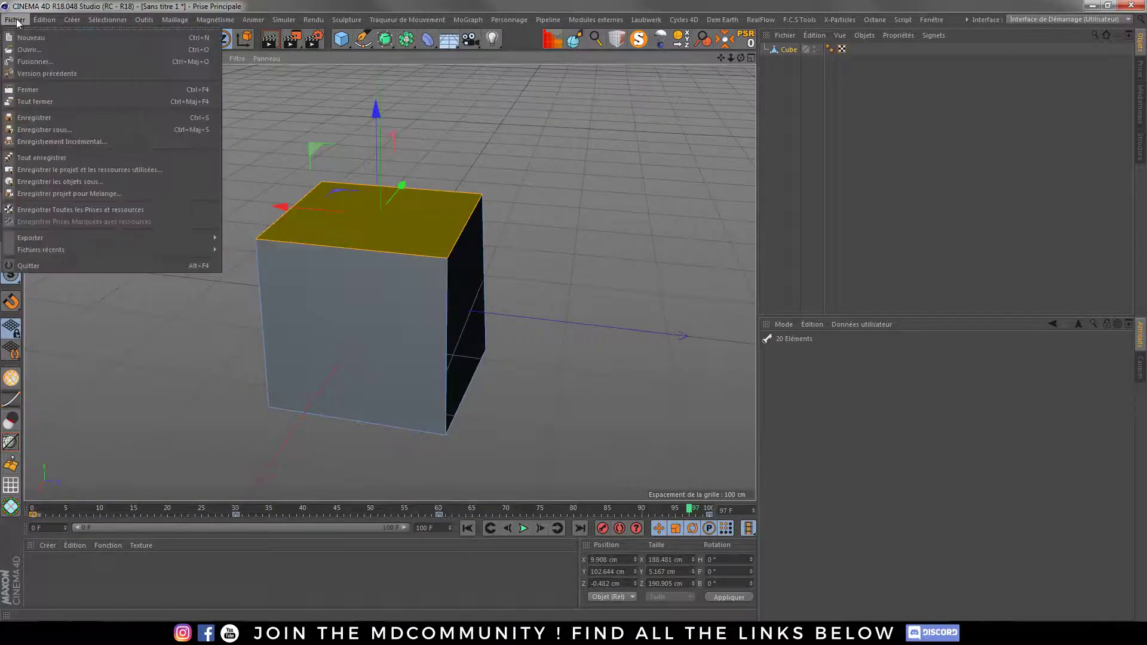
mouse_move(163, 241)
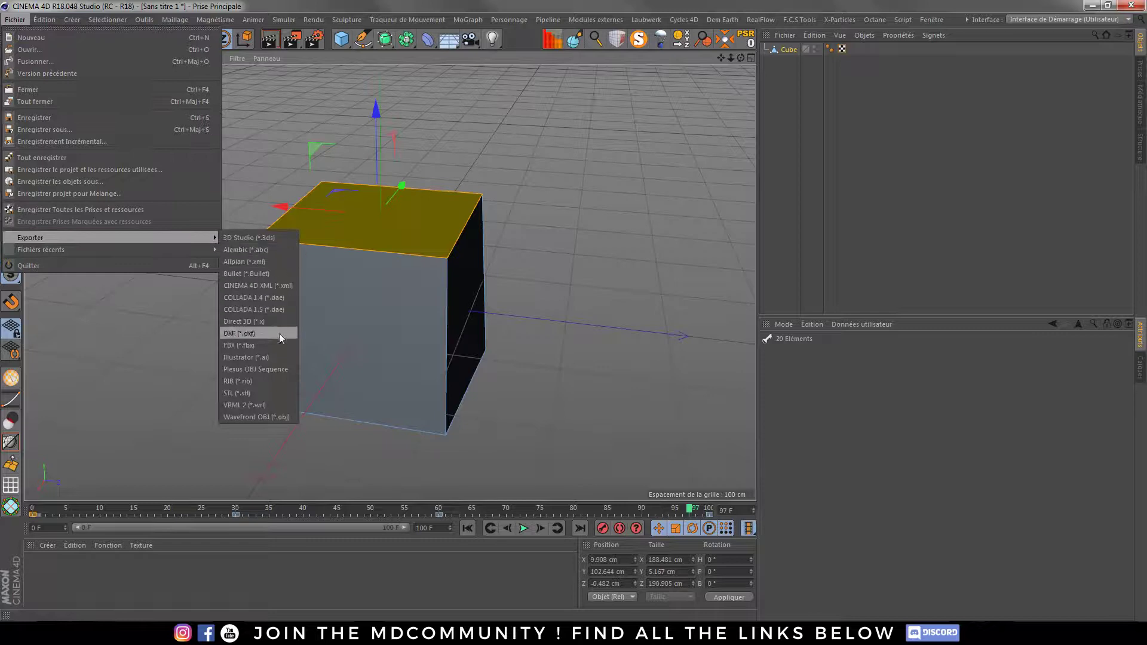
left_click(266, 370)
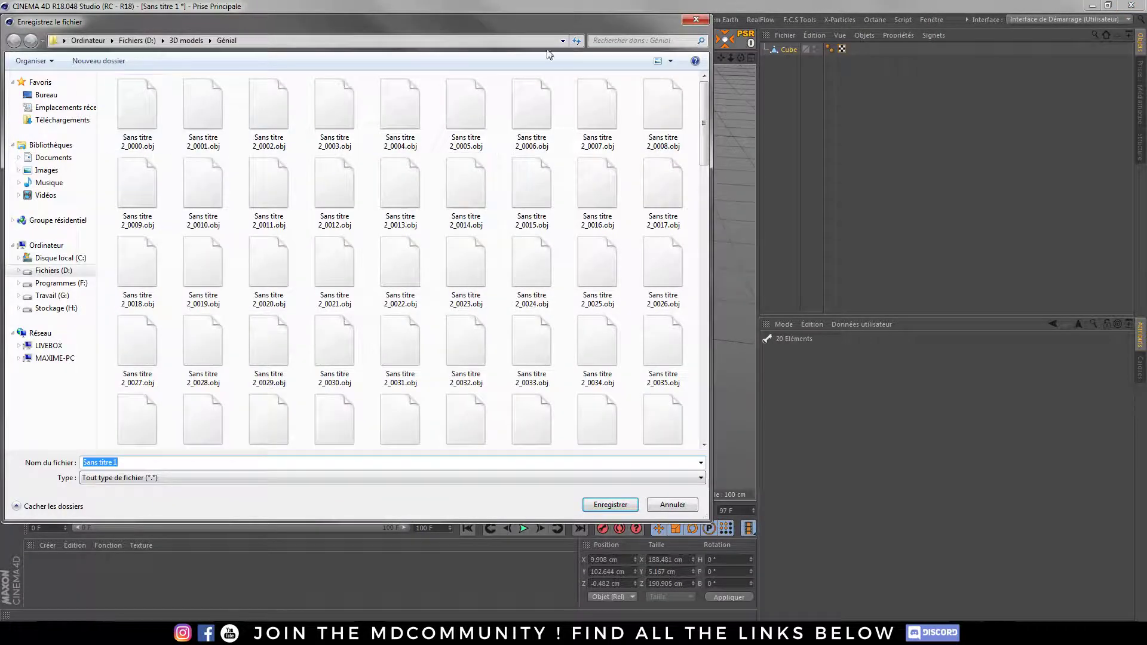
left_click(695, 19)
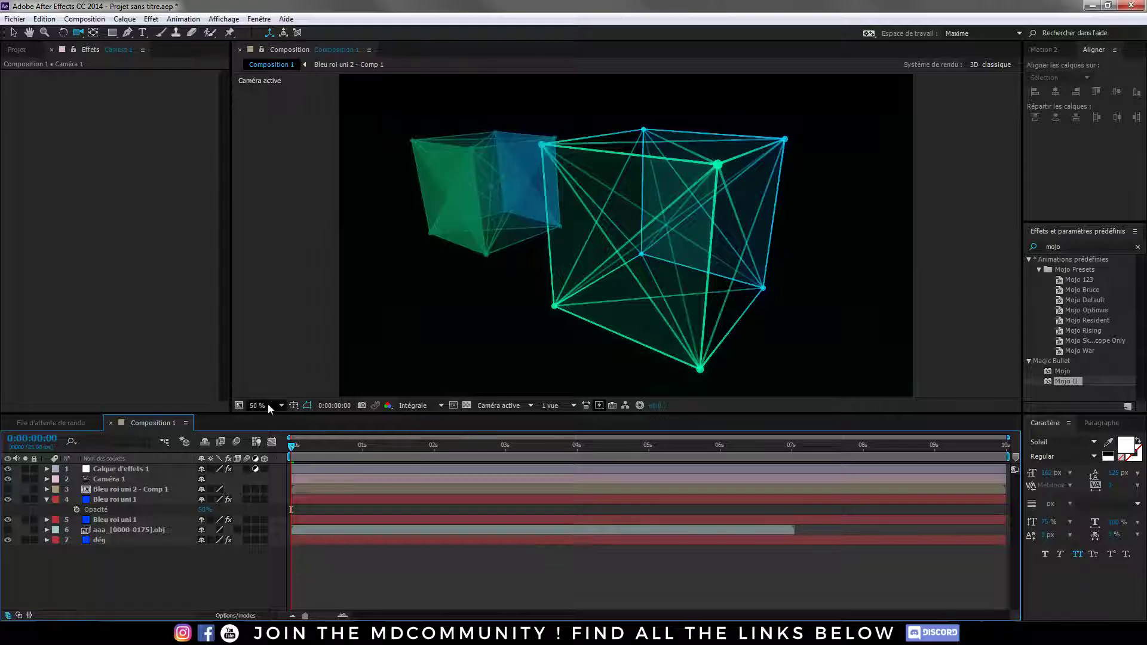
- Start a new After Effects project without saving the old one
left_click(15, 18)
mouse_move(36, 31)
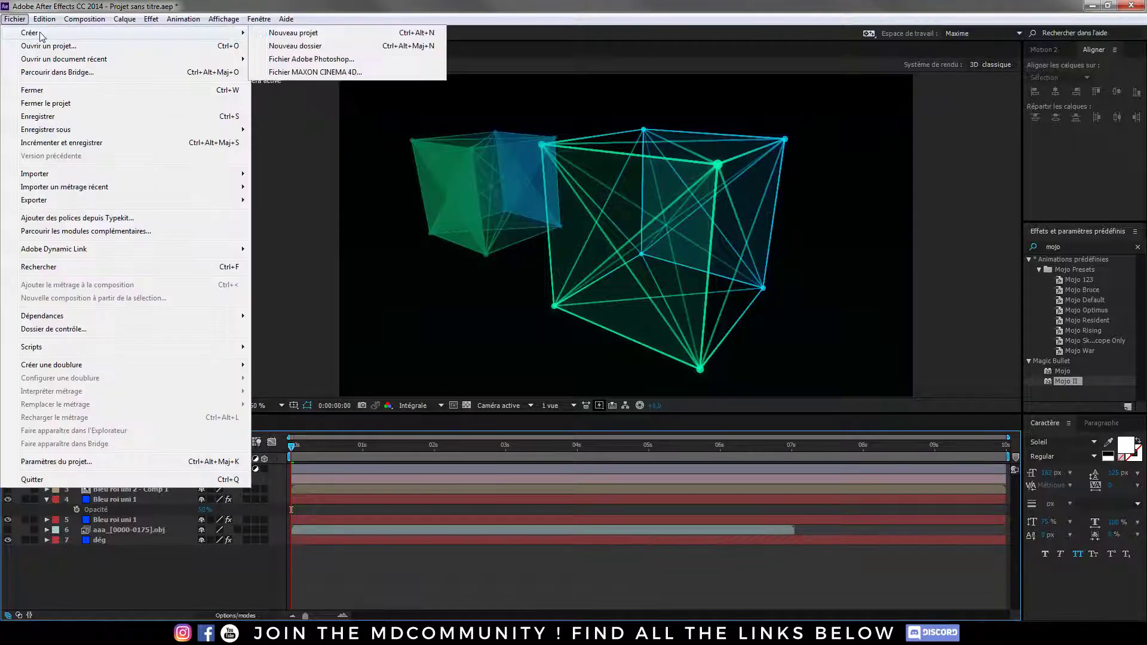
left_click(304, 33)
left_click(603, 332)
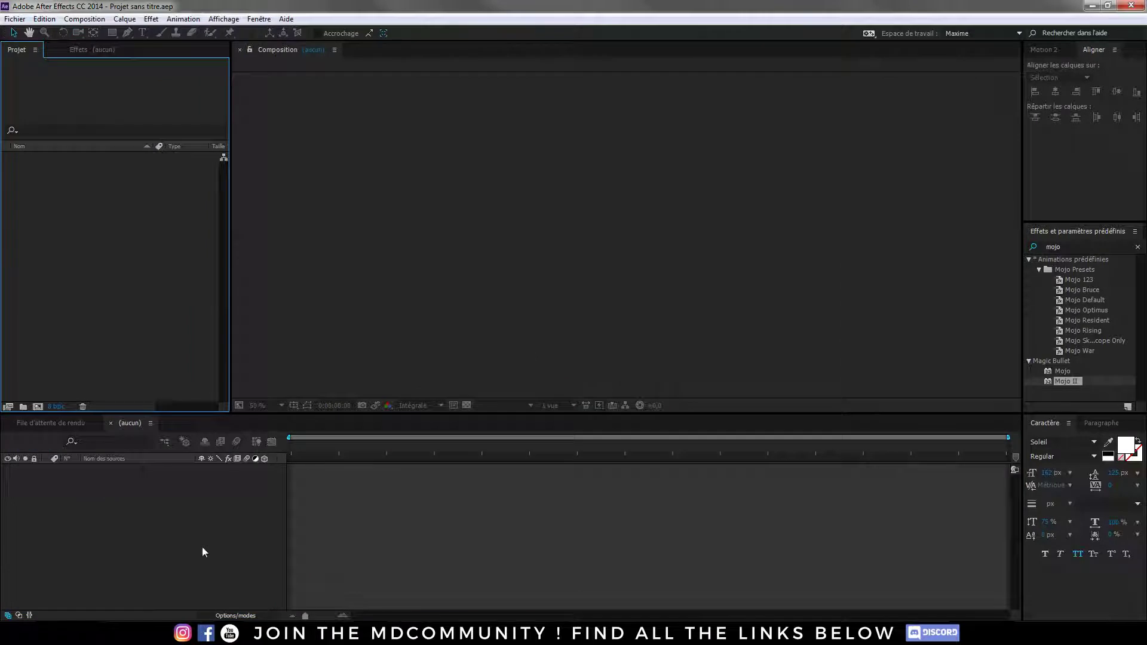
- Create the 1080p, 25 fps Composition 1 and add a blue solid layer
left_click(213, 531)
key("ctrl+n")
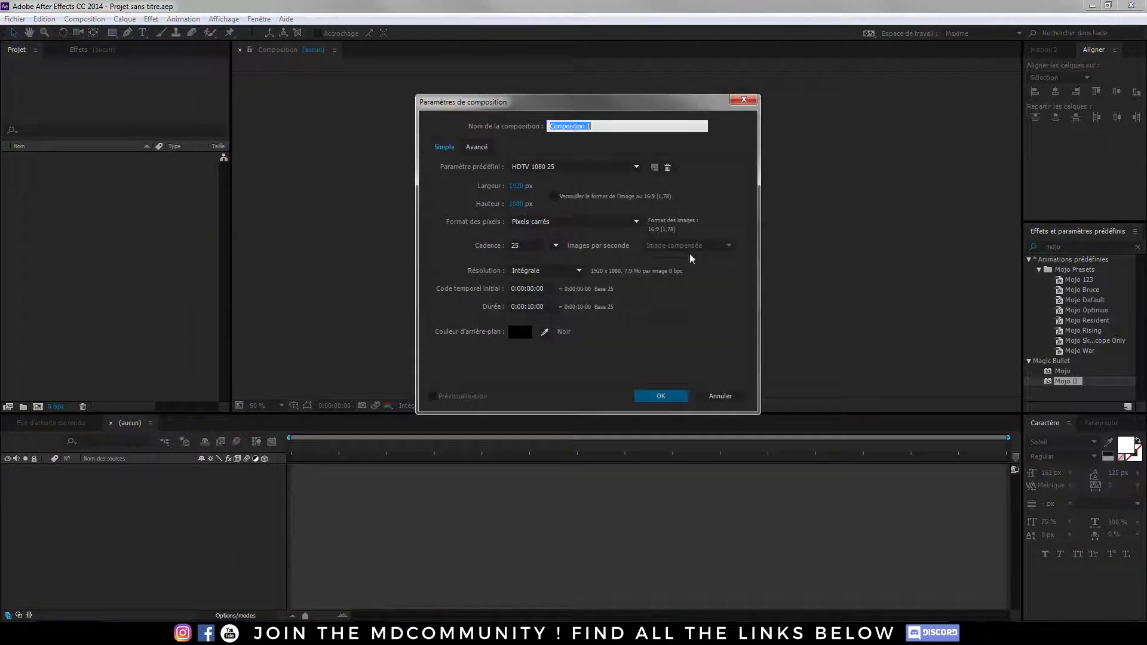
left_click(661, 396)
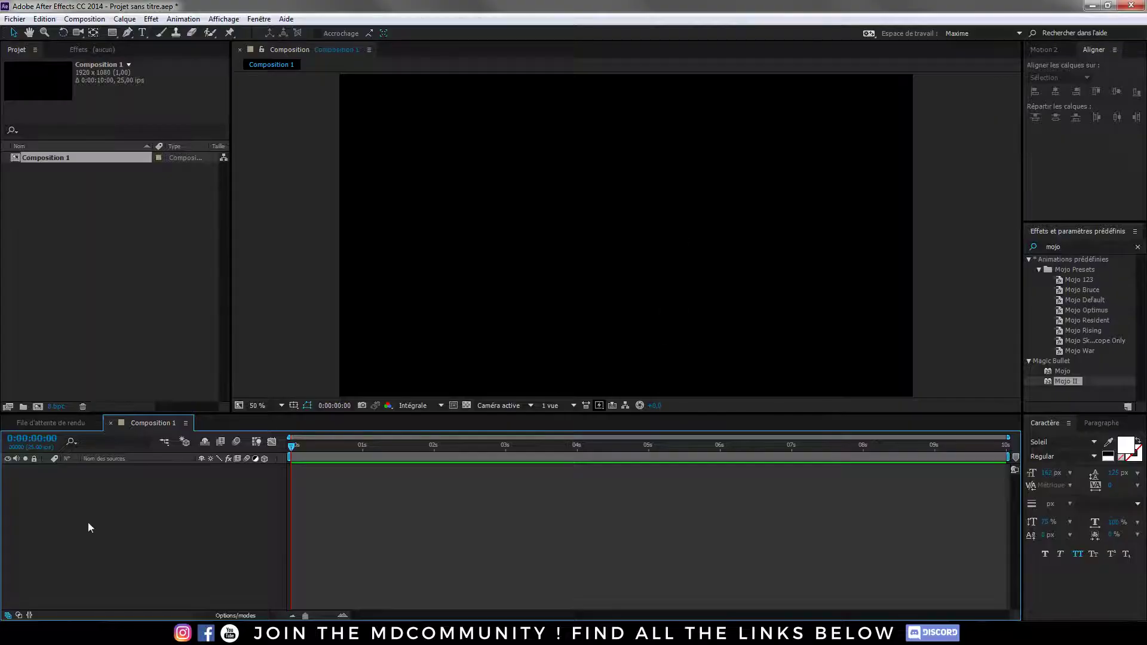
key("ctrl+y")
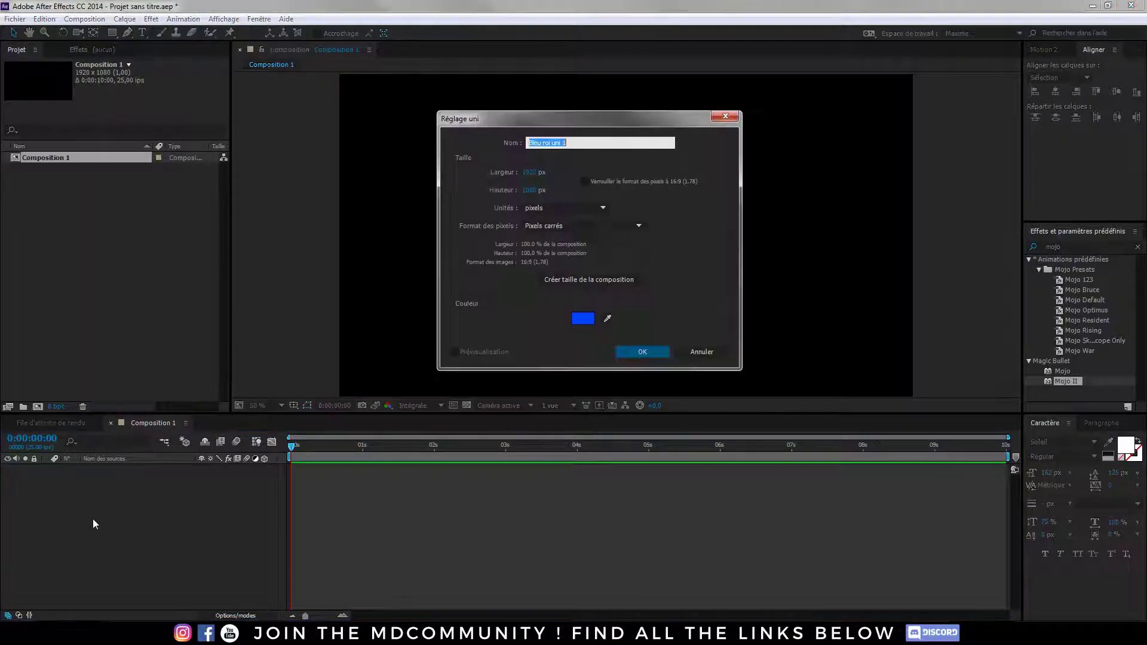
left_click(624, 352)
key("ctrl+space")
- Apply the Plexus effect to the blue solid
type("plexus")
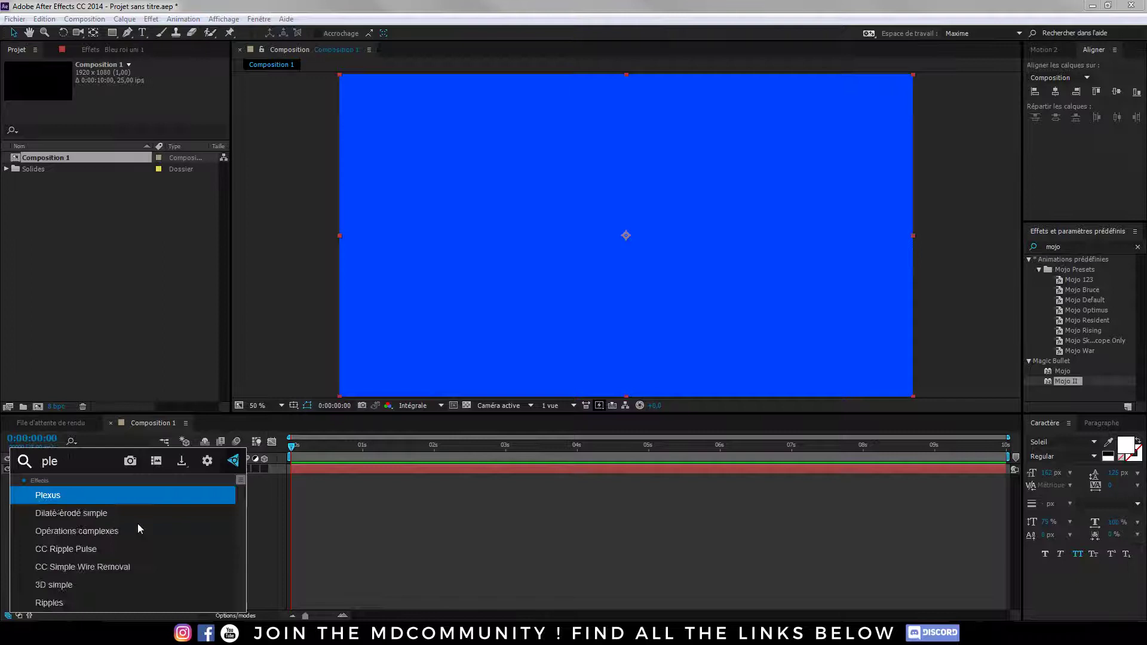
left_click(63, 499)
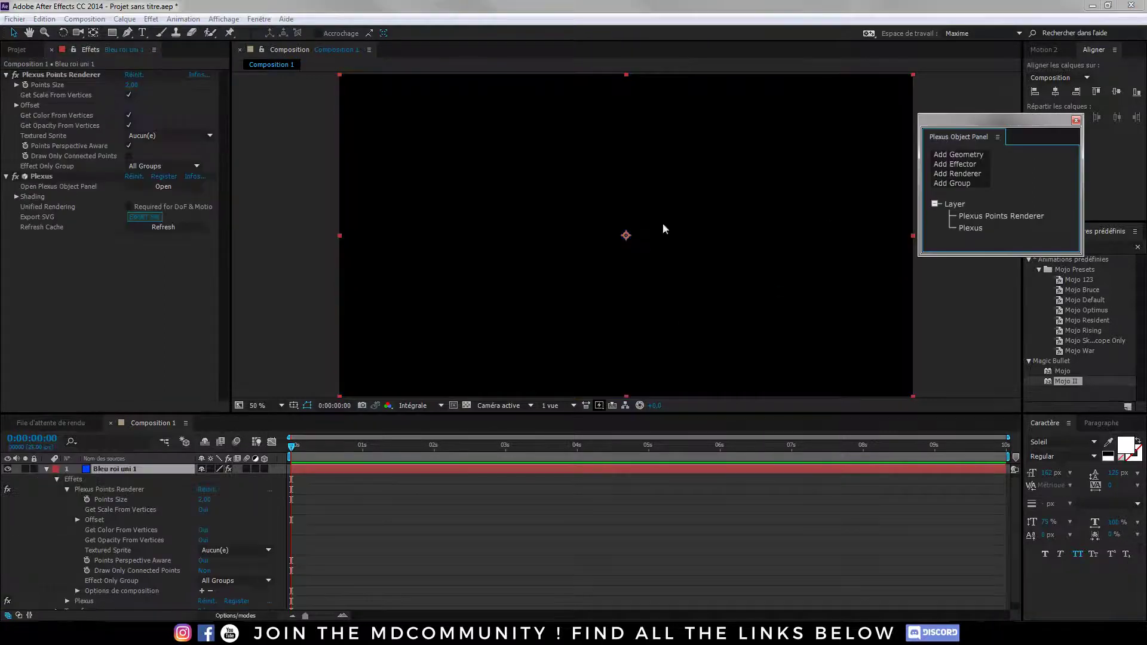
left_click(110, 471)
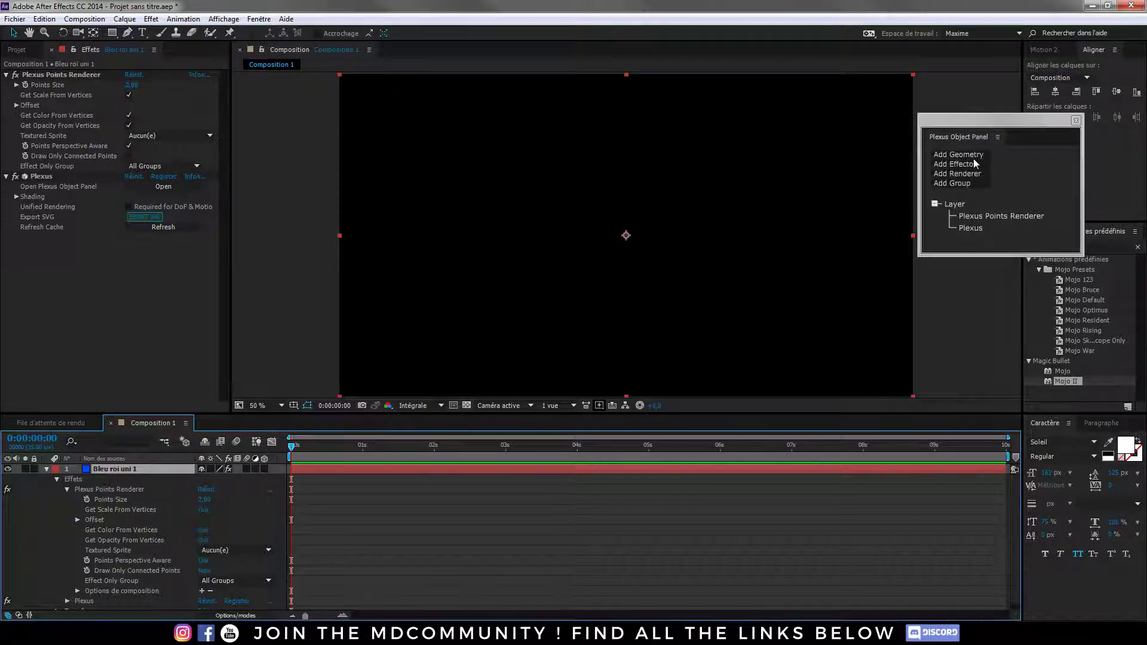
- Add an OBJ geometry object in the Plexus Object Panel
left_click(939, 158)
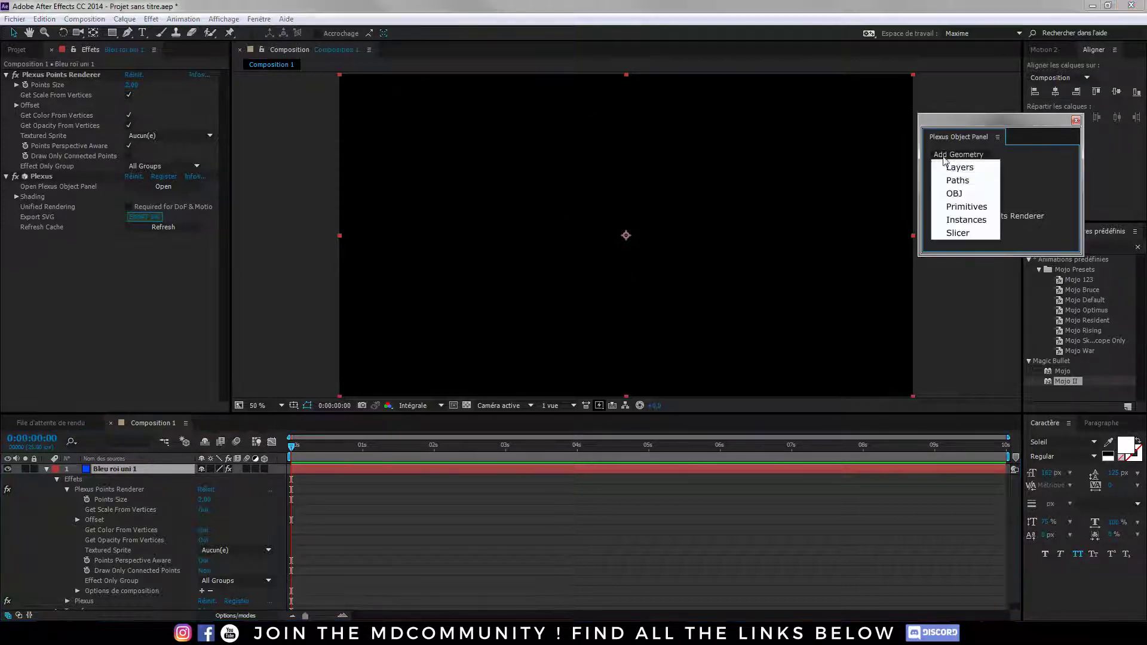
left_click(949, 193)
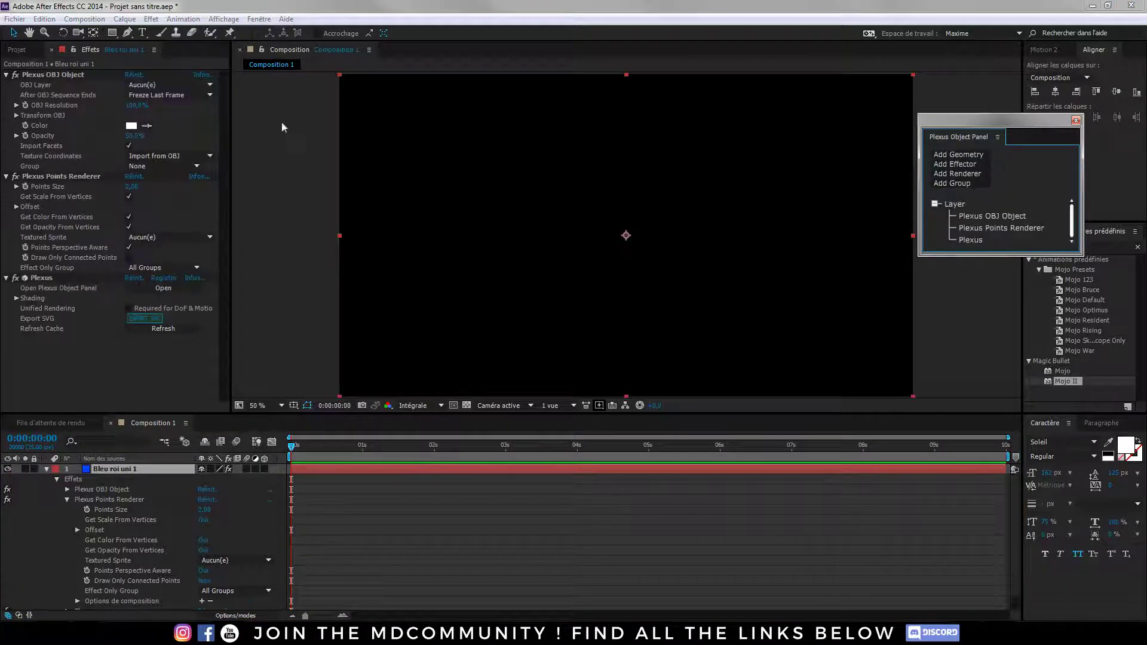
left_click(184, 84)
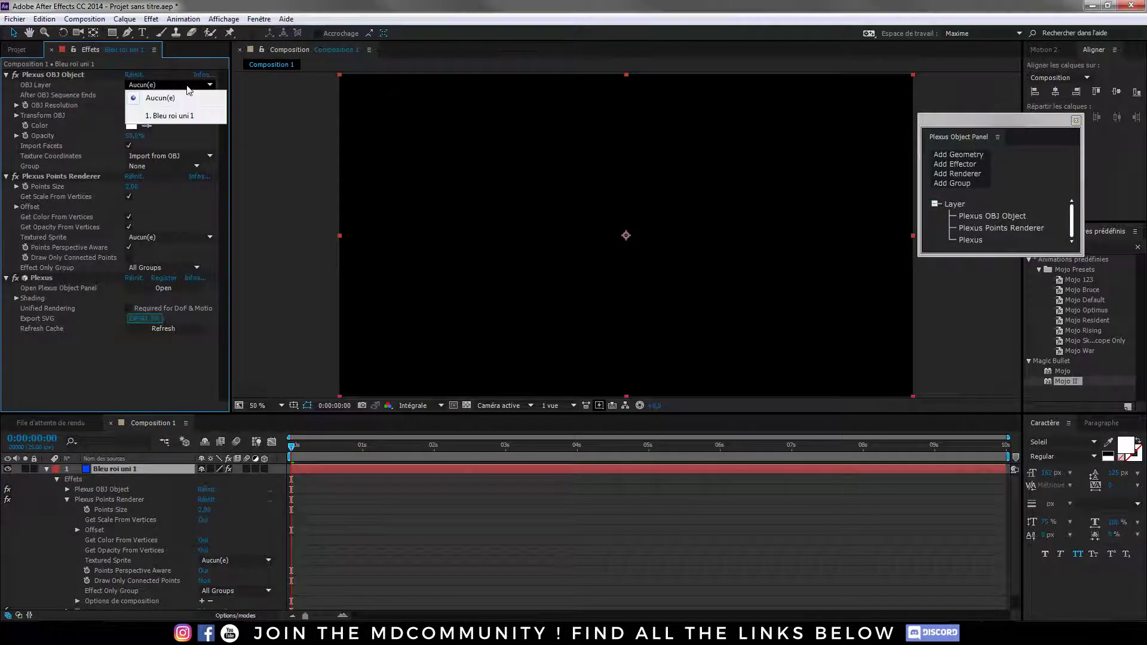
left_click(16, 18)
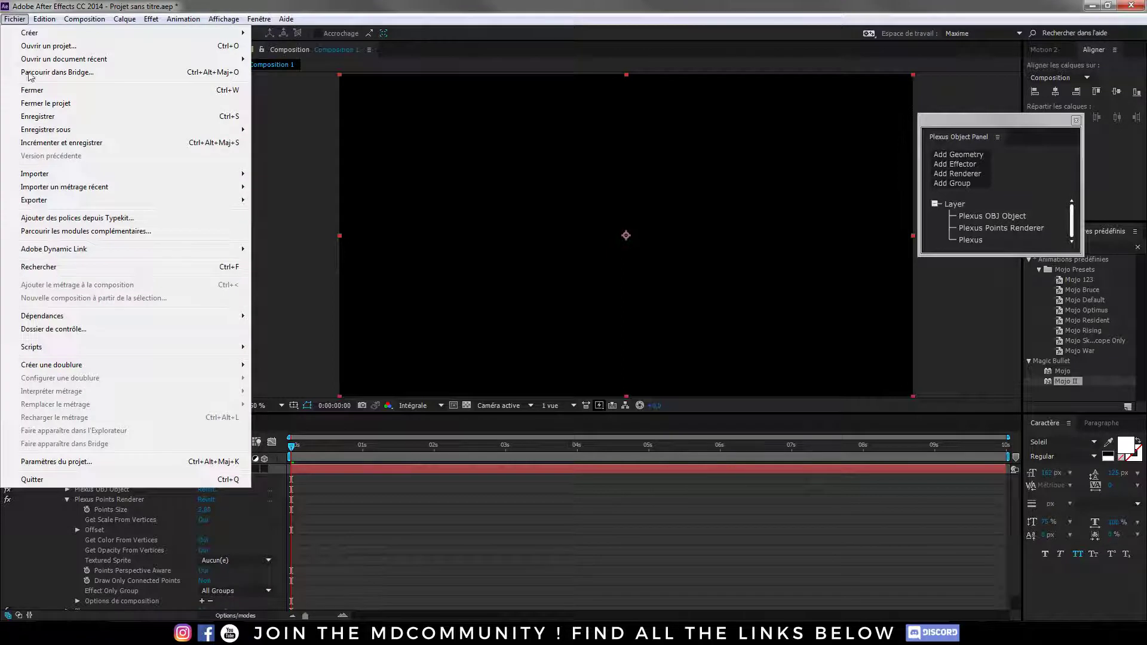
- Import the aaa_[0000-0175].obj sequence and place it as layer 2 in Composition 1
mouse_move(46, 179)
left_click(269, 174)
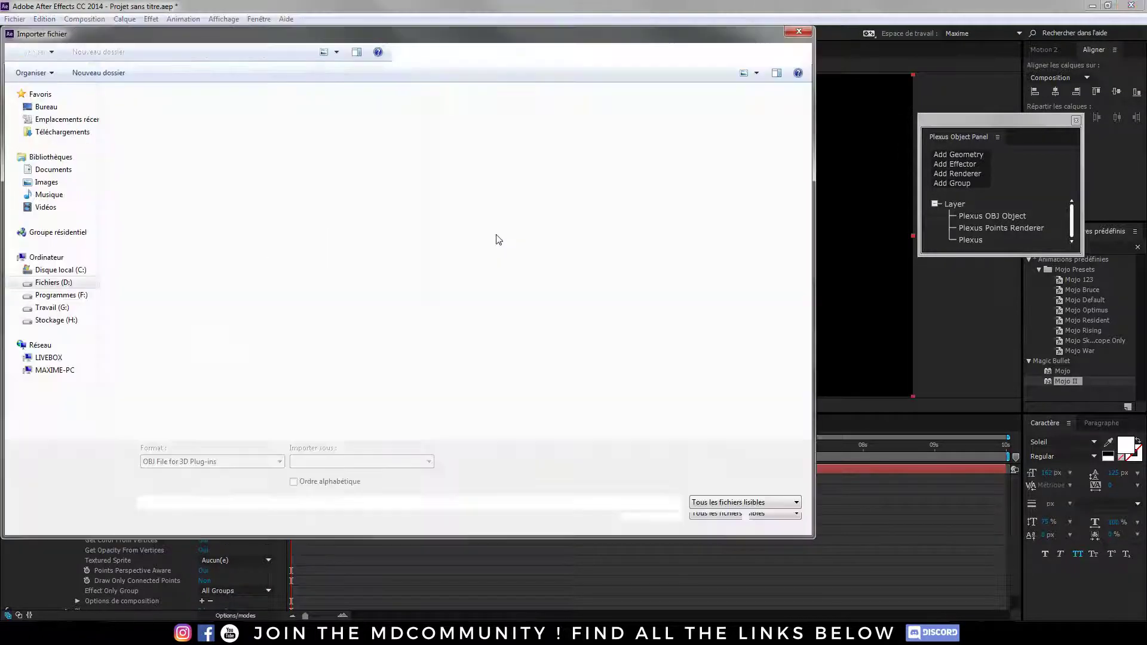
double_click(140, 120)
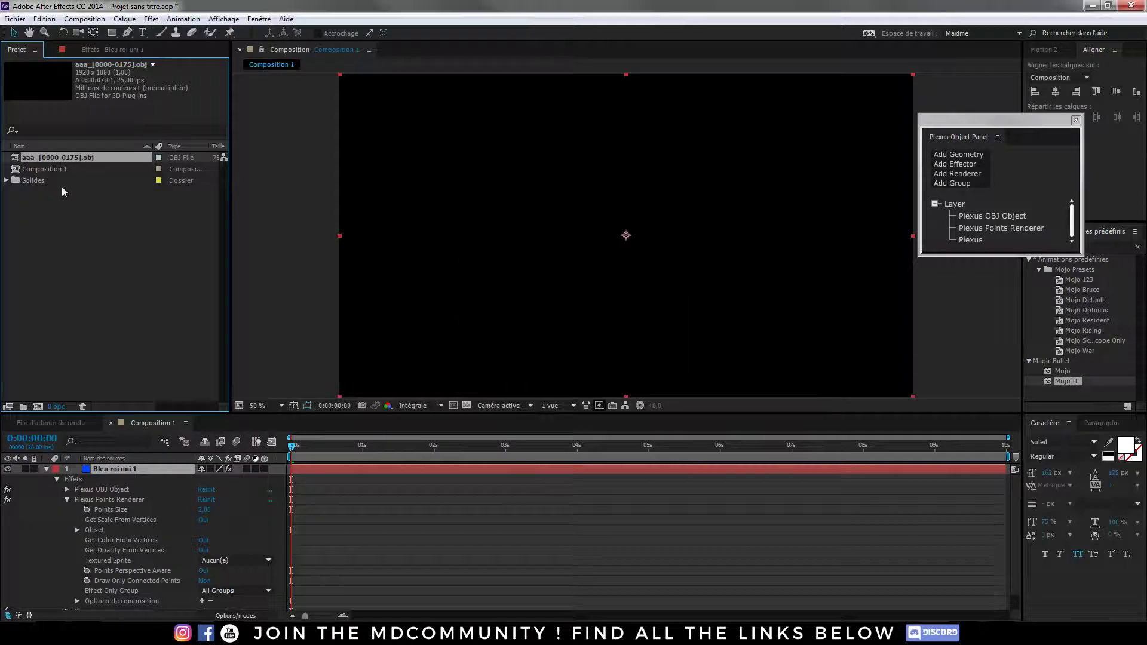
left_click(47, 469)
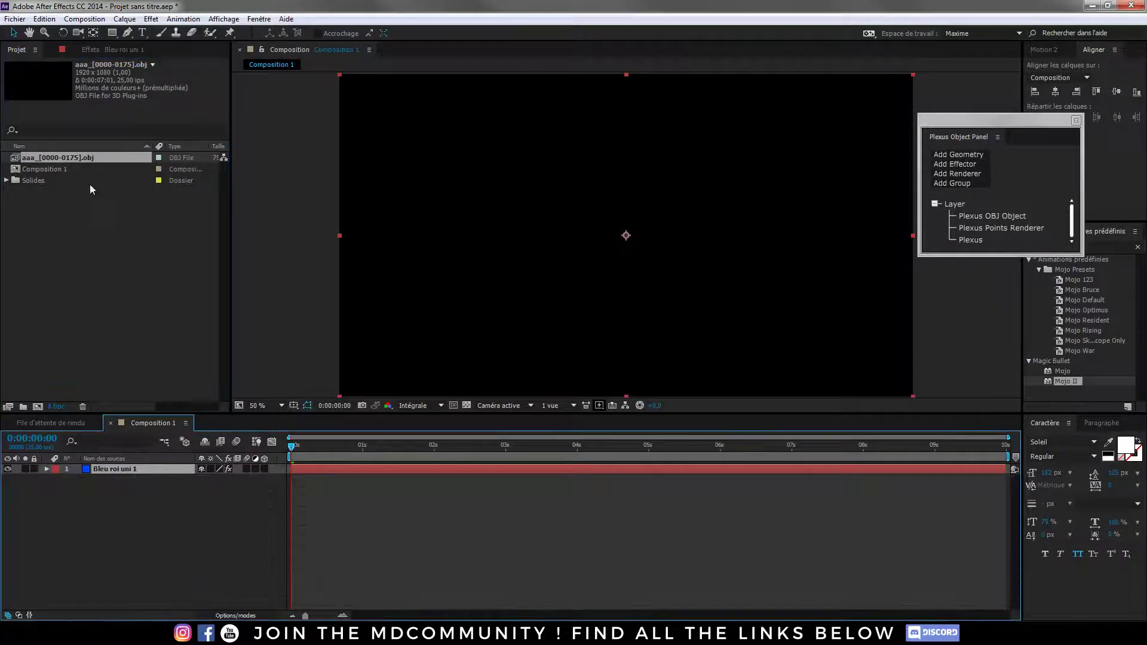
left_click_drag(65, 163, 149, 522)
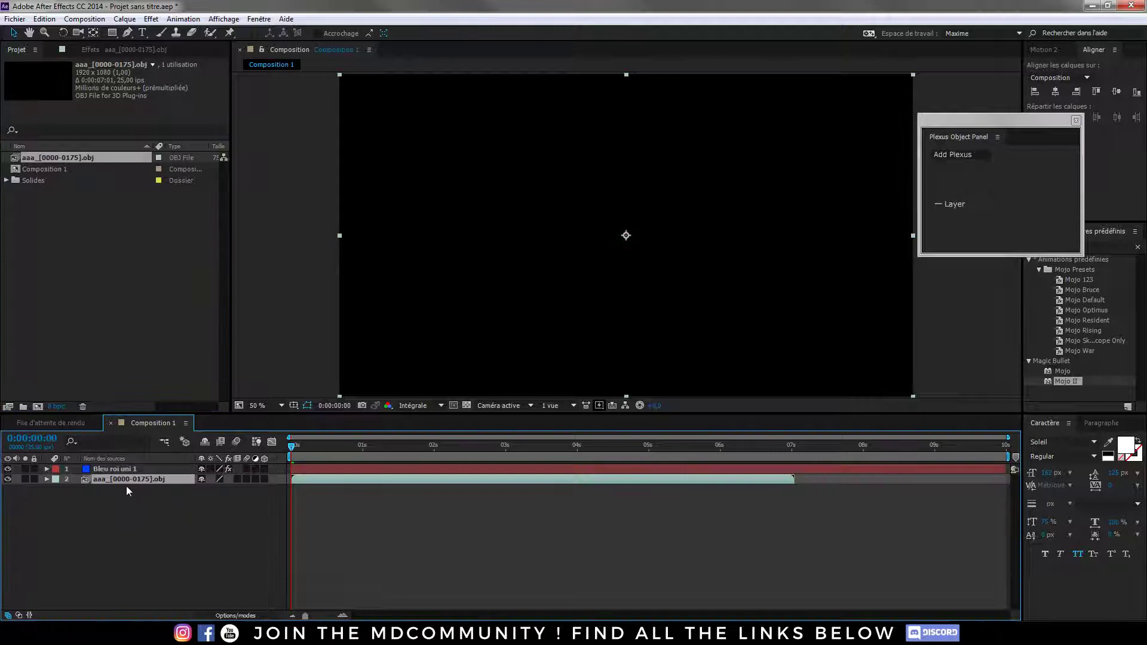
- Set the Plexus OBJ Layer on Bleu roi uni 1 to aaa_[0000-0175].obj
left_click(120, 469)
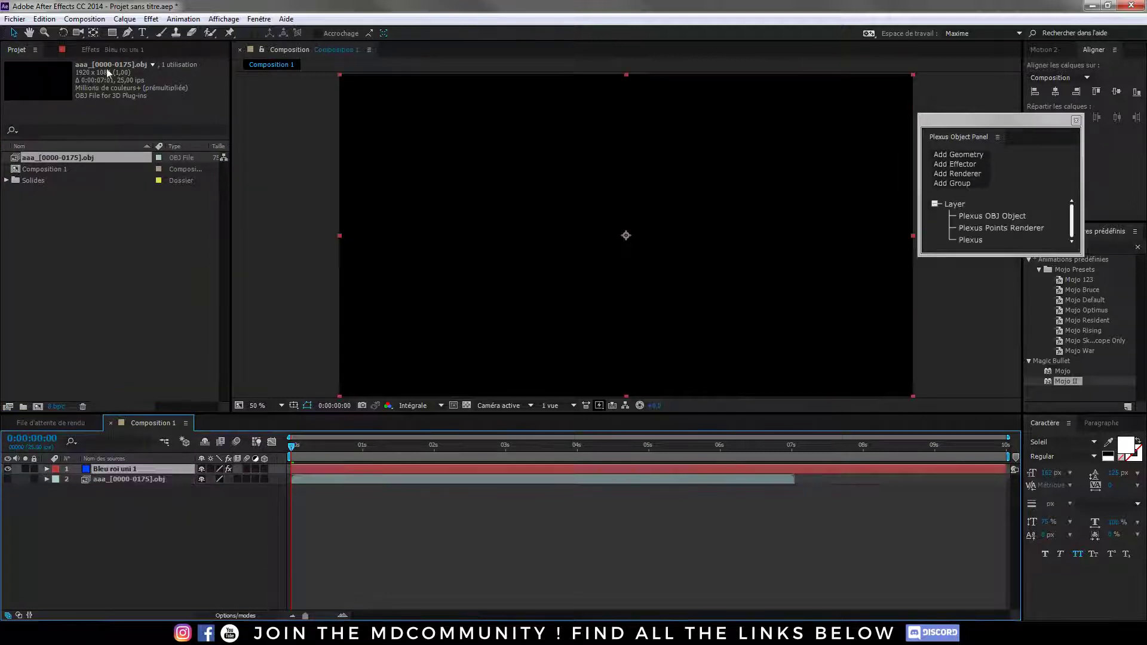
left_click(135, 54)
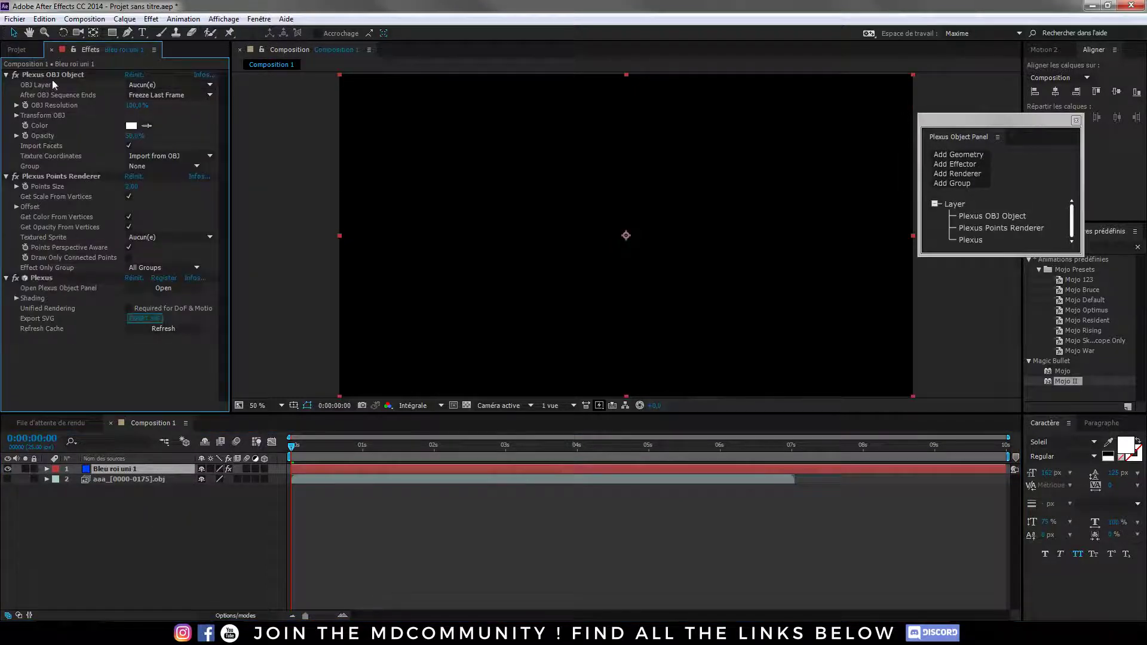
left_click(186, 87)
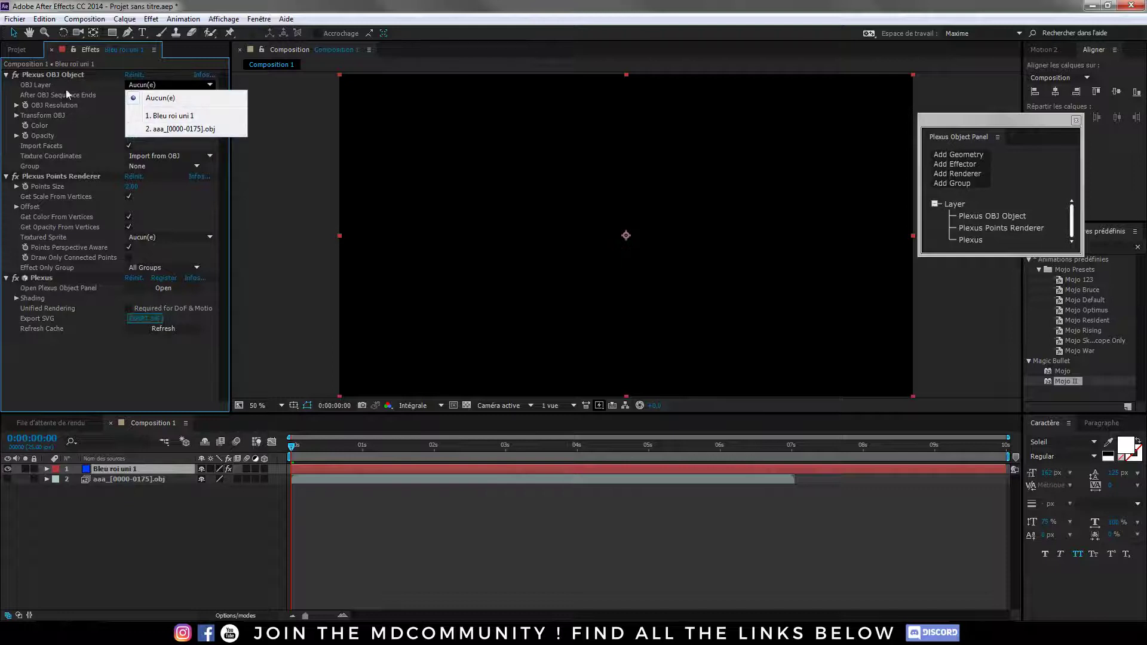
left_click(158, 128)
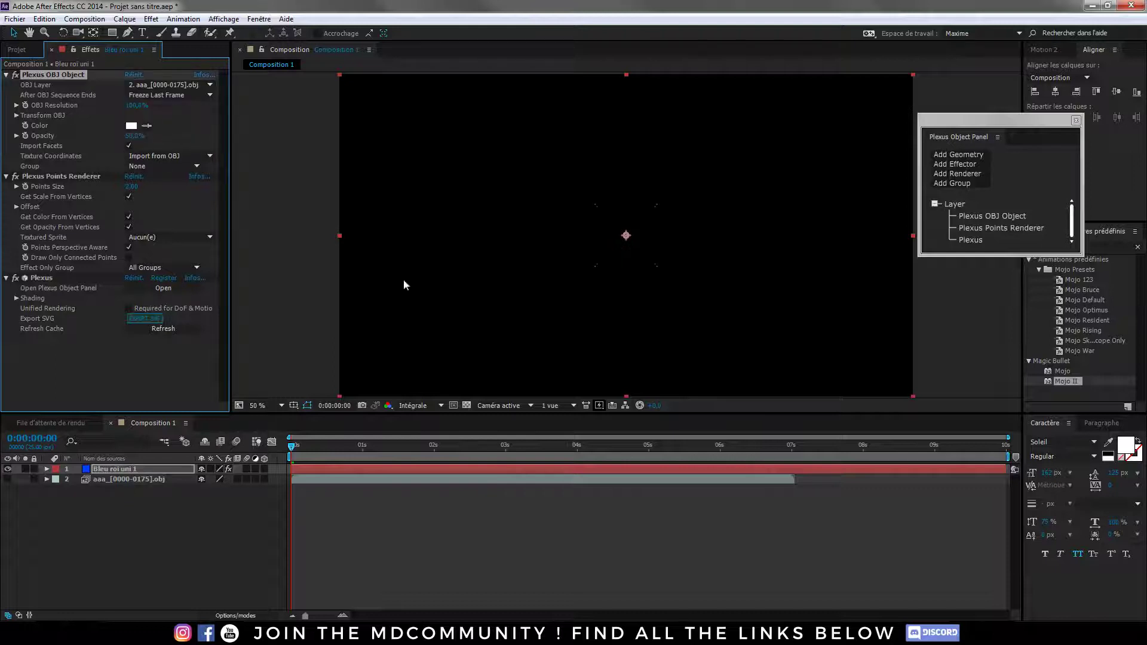
- Add a Plexus Lines renderer with Maximum Distance 426
mouse_move(314, 444)
left_mouse_down()
mouse_move(711, 445)
mouse_move(293, 445)
left_mouse_up()
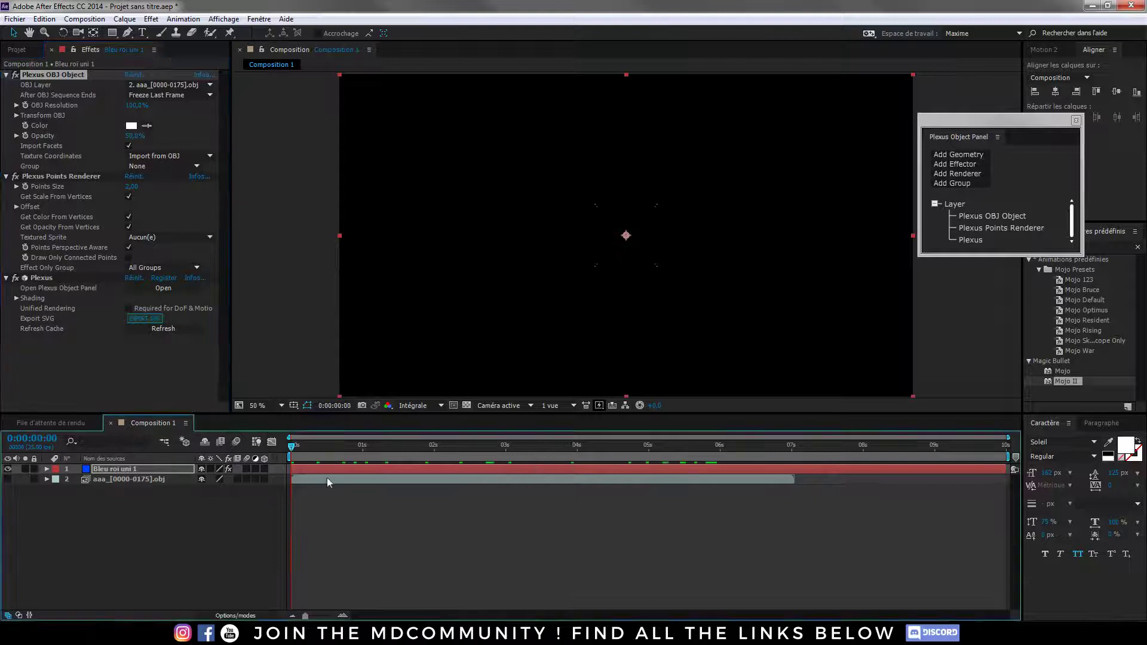
left_click(957, 178)
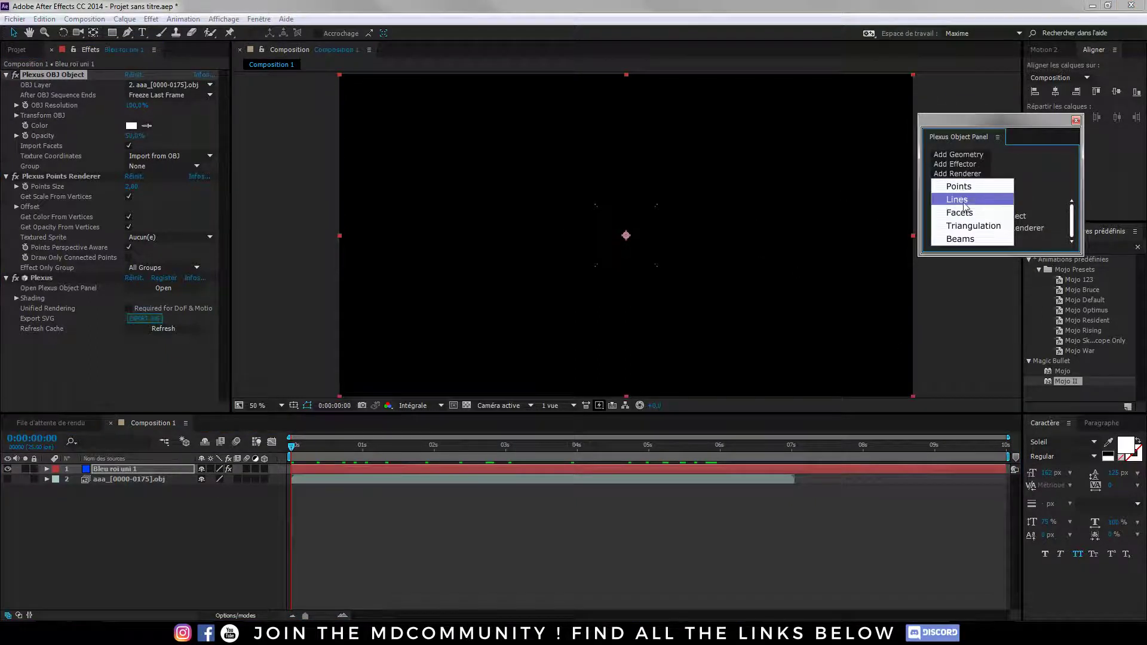
left_click(944, 209)
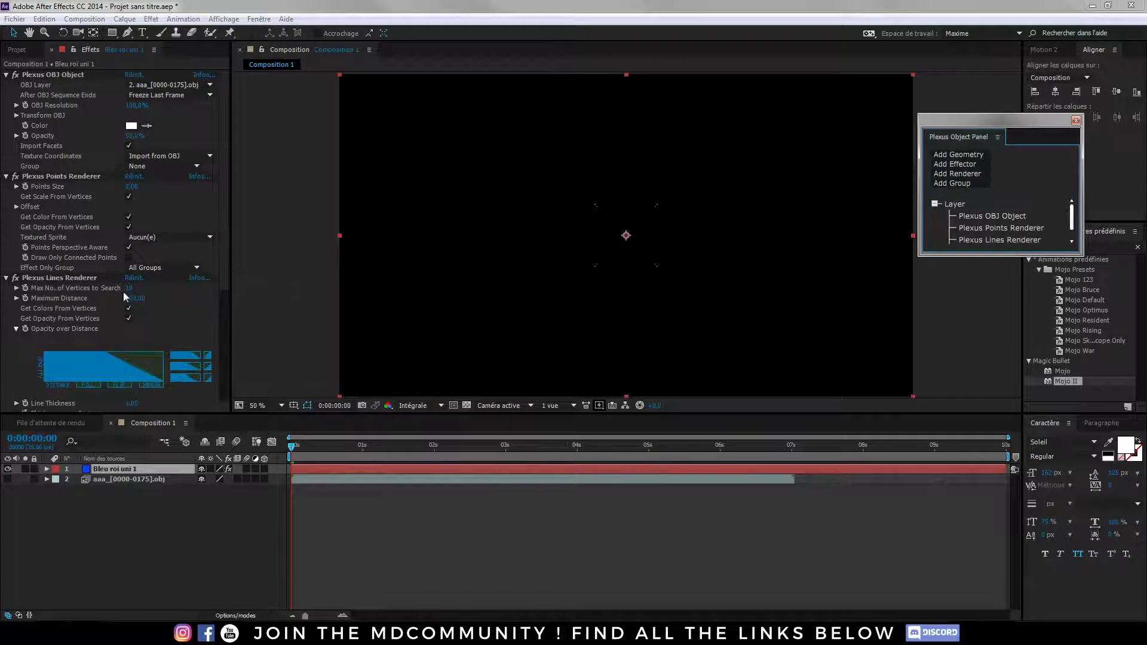
left_click_drag(132, 298, 352, 301)
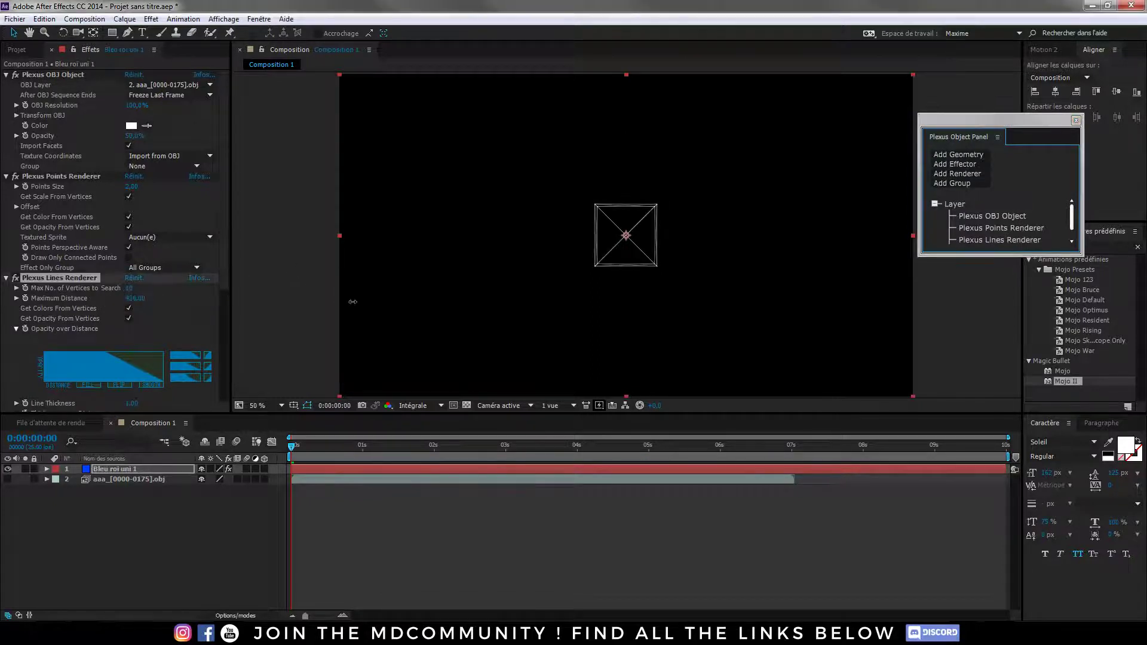
- Add a Plexus Triangulation renderer and preview the cube's animation
left_click(958, 175)
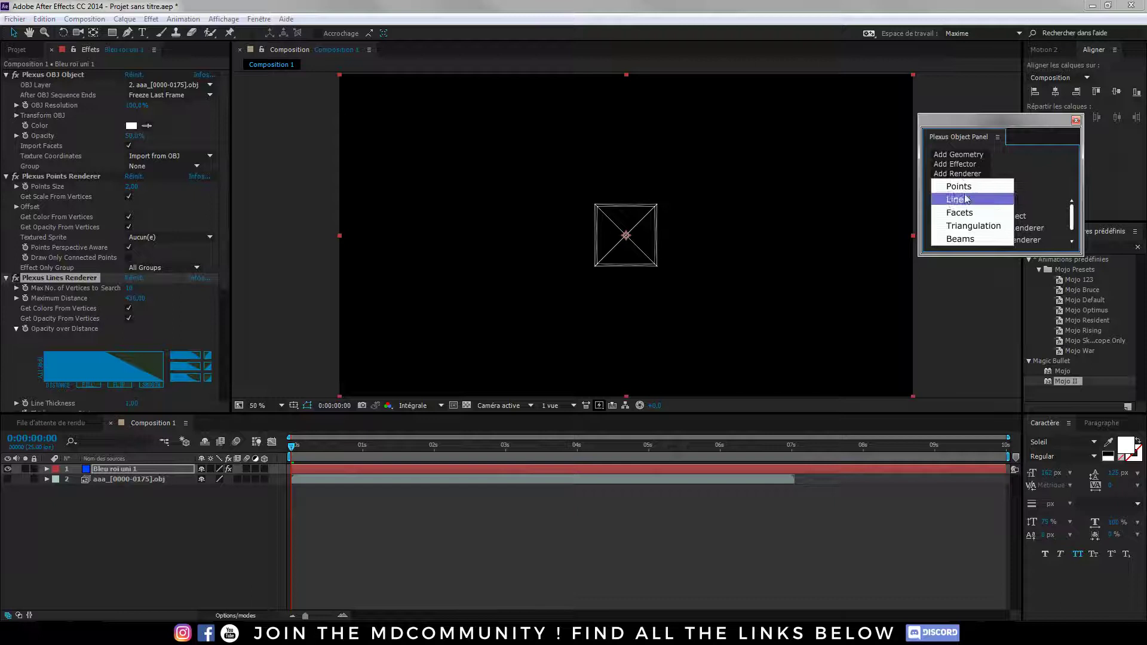
left_click(973, 227)
left_click_drag(224, 218, 229, 289)
mouse_move(293, 452)
left_mouse_down()
mouse_move(780, 517)
mouse_move(291, 454)
left_mouse_up()
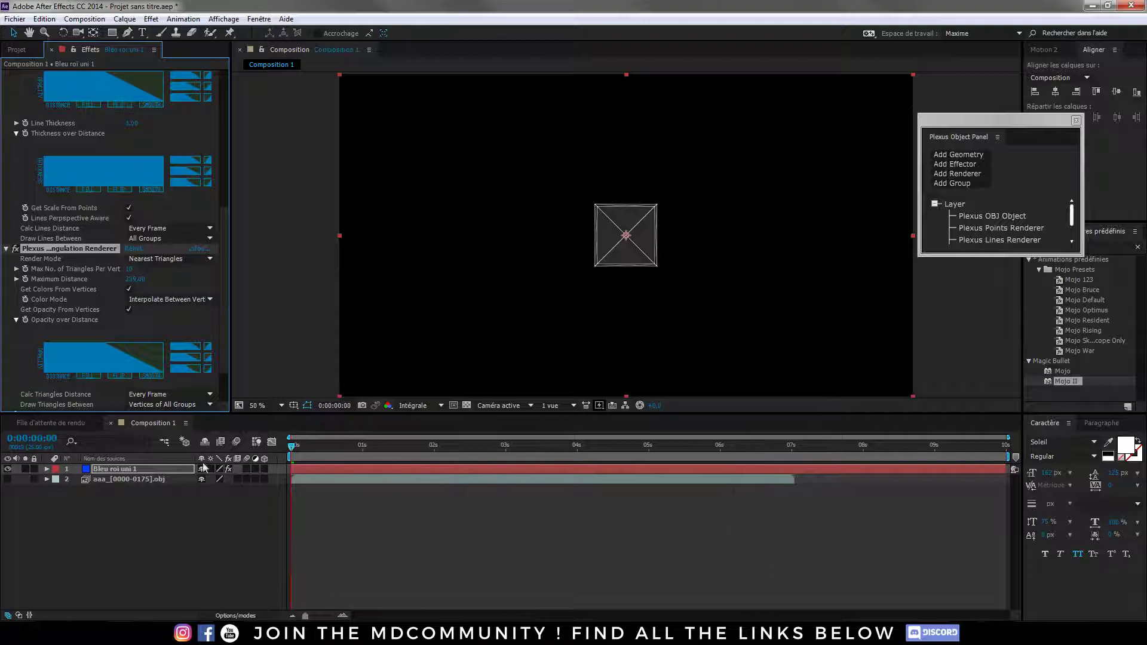
- Add a Color Map effector to the Plexus
left_click(974, 173)
left_click(954, 164)
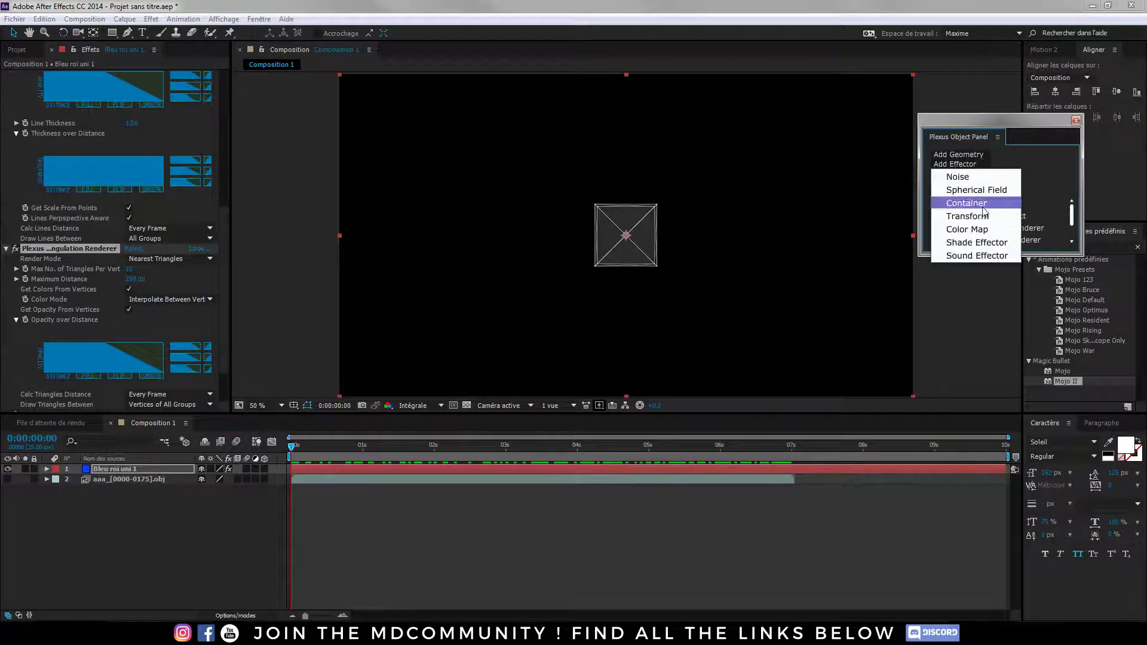
left_click(965, 227)
- Create a new solid and apply Dégradé 4 couleurs to it
left_click(202, 504)
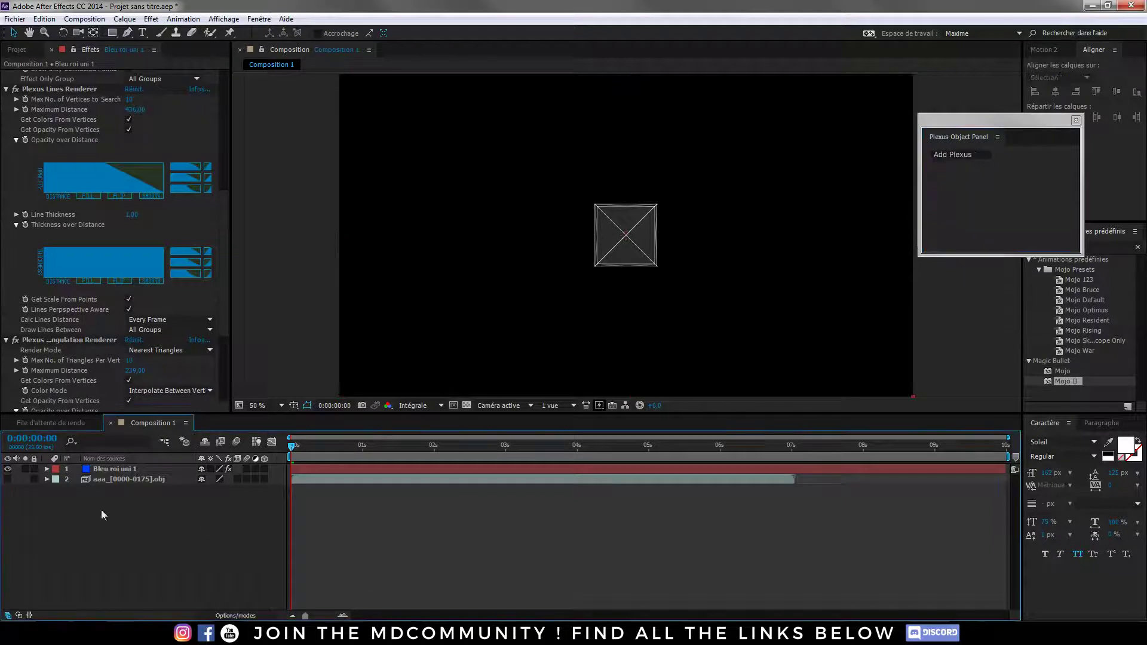
key("ctrl+y")
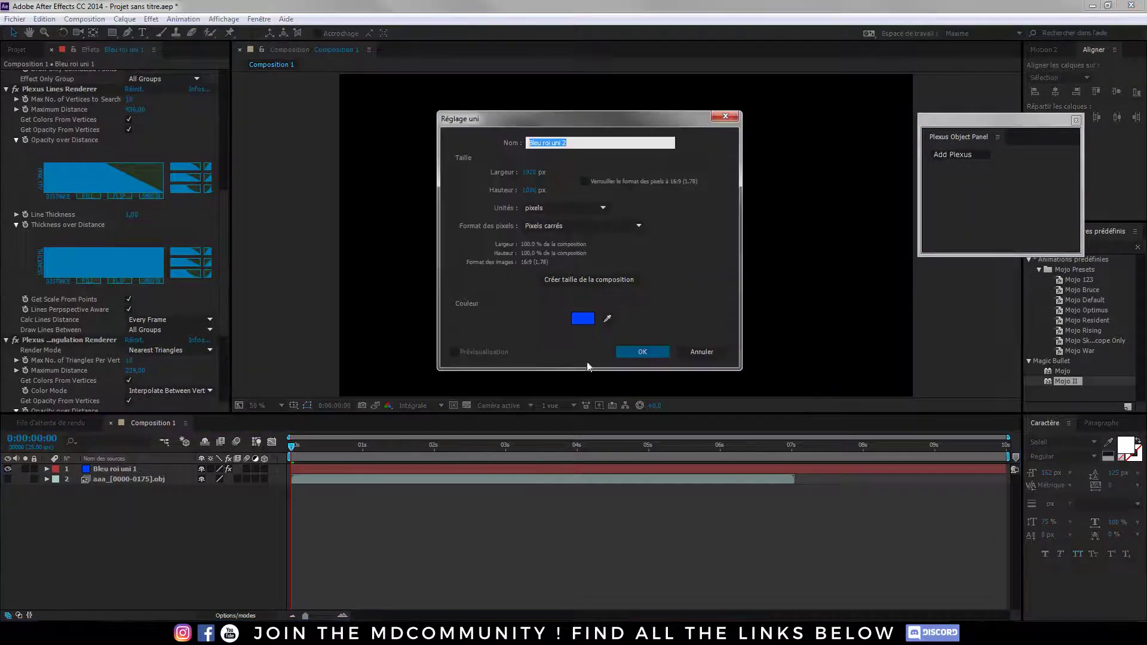
left_click(648, 353)
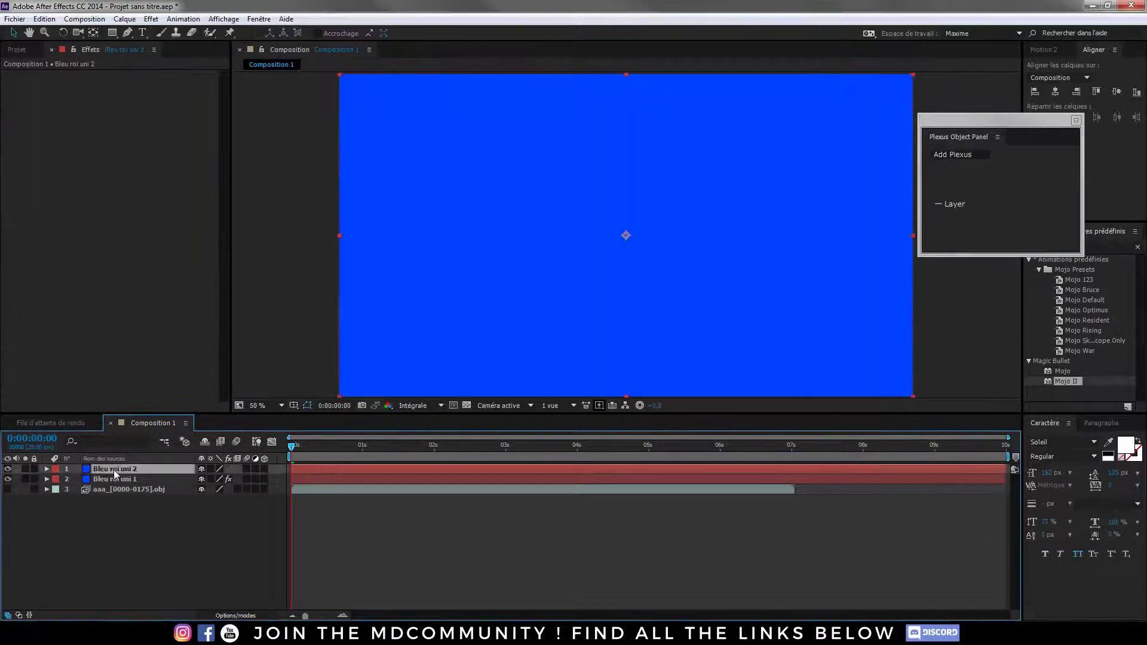
key("ctrl+space")
type("deg")
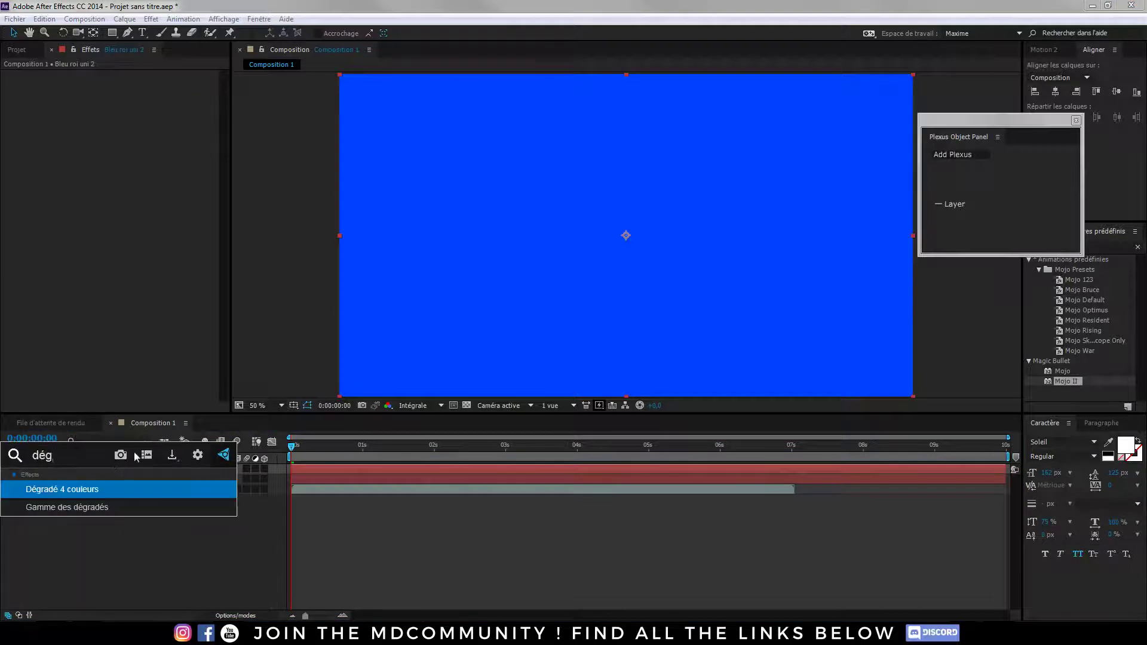
left_click(71, 509)
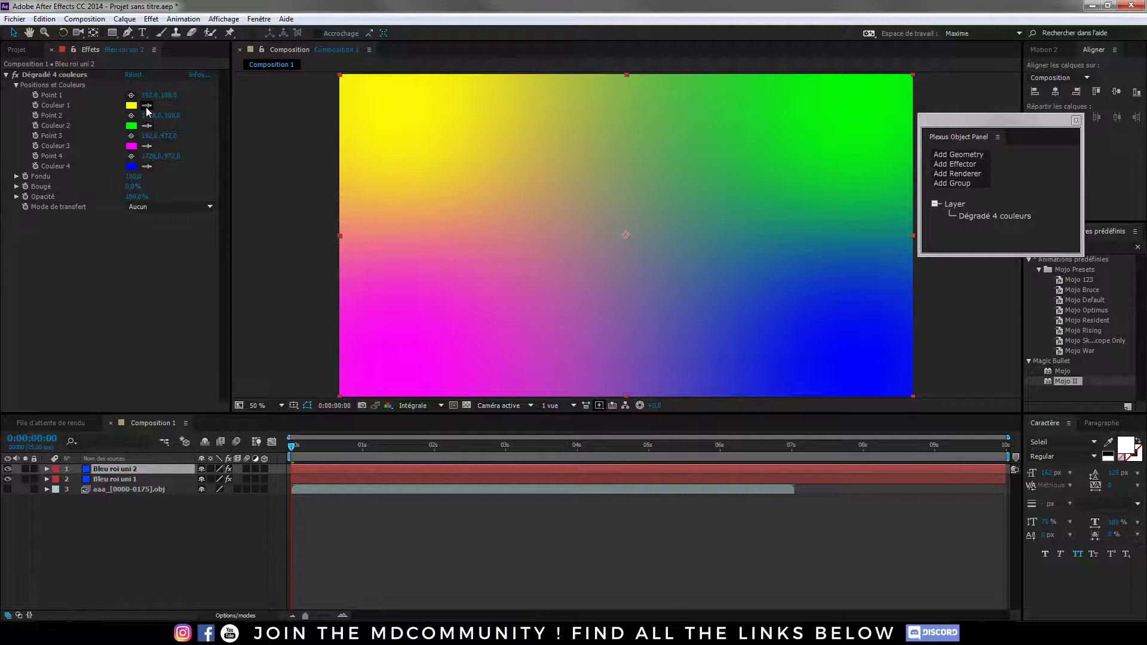
- Set the gradient's Couleur 1 to teal
left_click(131, 125)
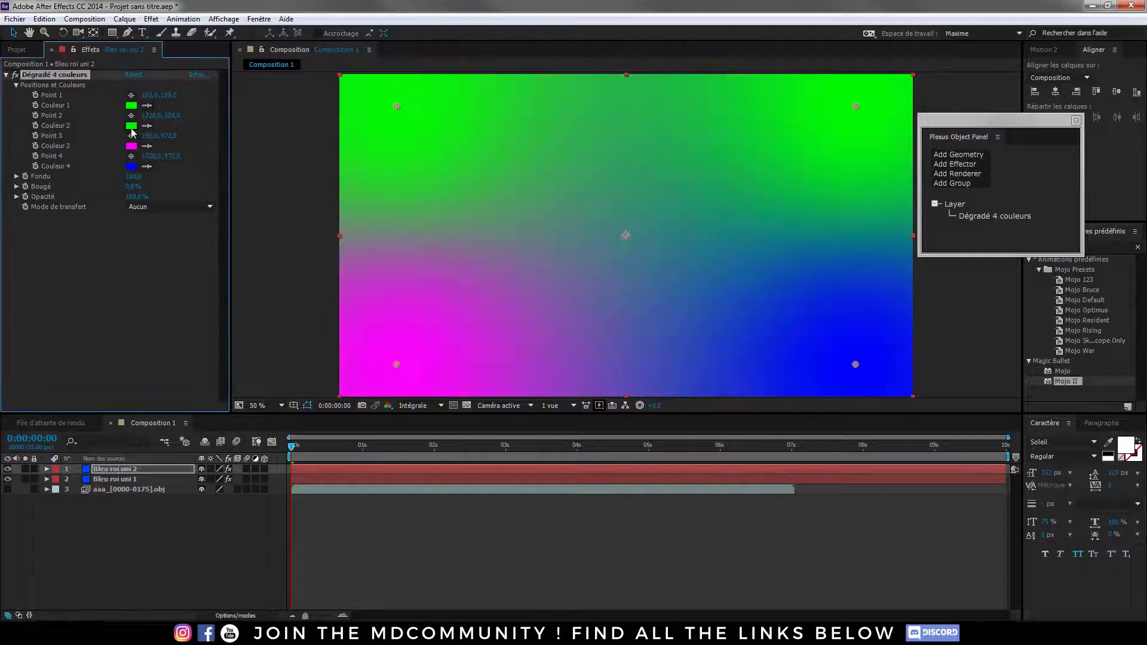
left_click(142, 108)
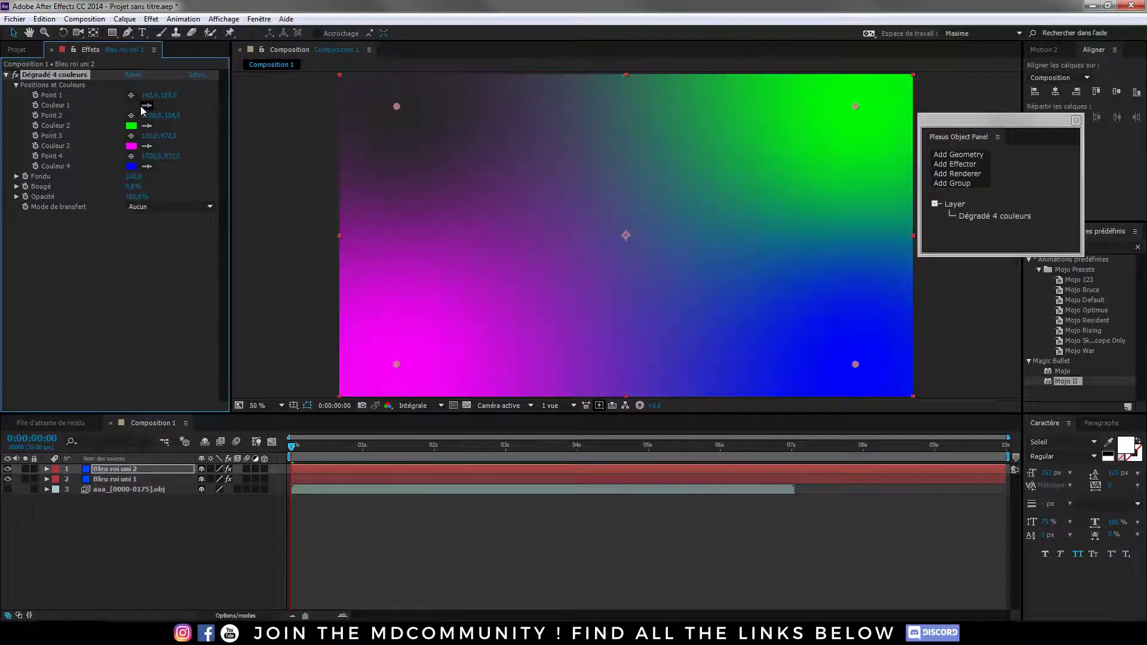
key("ctrl+z")
left_click(131, 106)
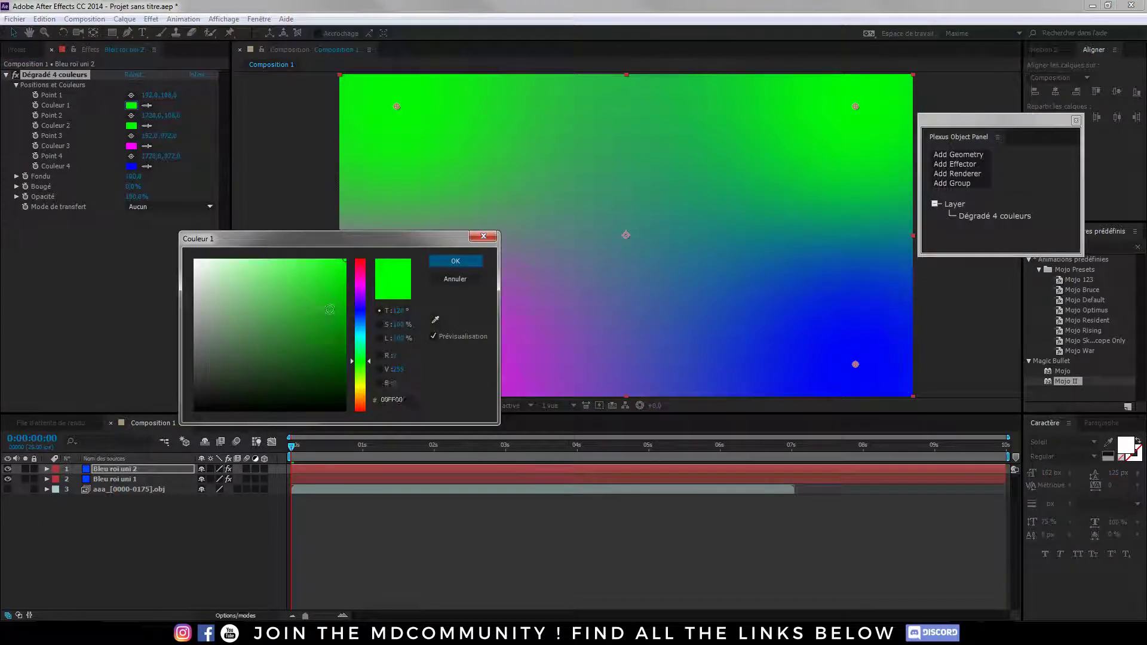
left_click(351, 324)
left_click_drag(351, 324, 344, 297)
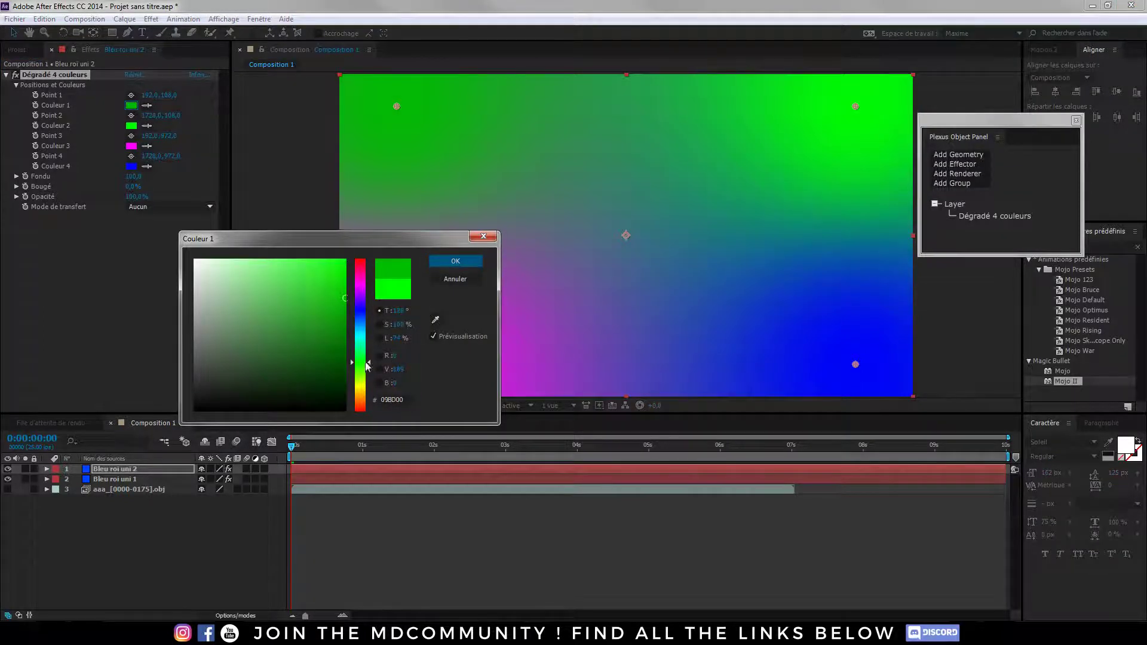
left_click_drag(367, 366, 367, 341)
left_click(456, 260)
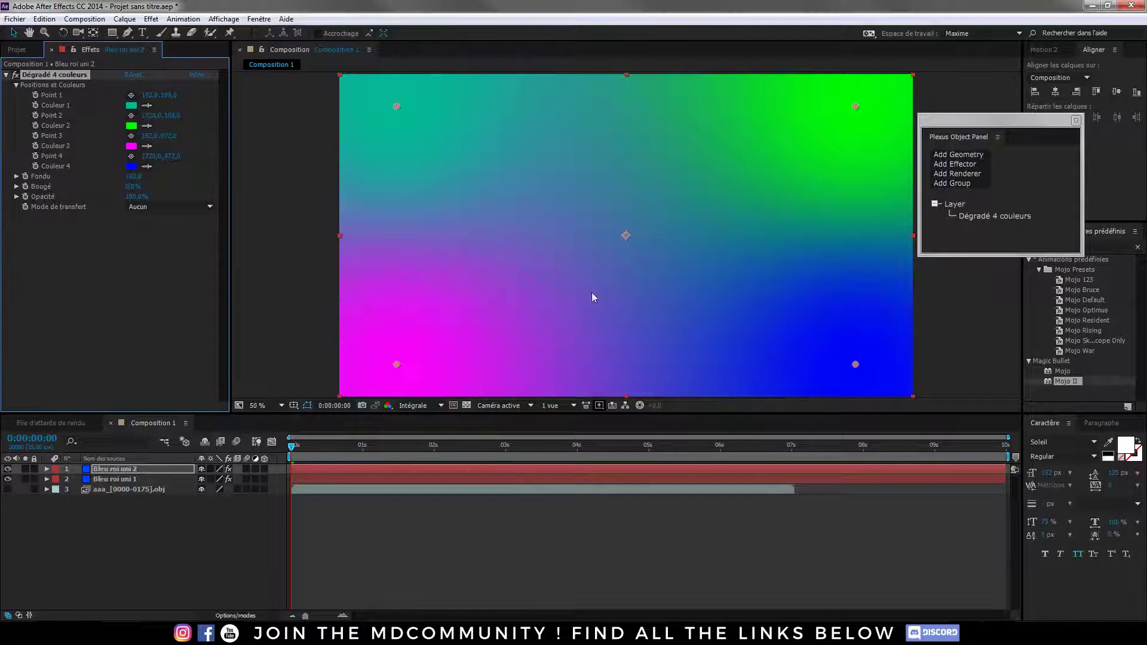
- Set Couleur 3 to cyan and Couleur 4 to yellow, and move gradient Point 2 up-left
left_click(131, 146)
mouse_move(359, 353)
left_mouse_down()
mouse_move(362, 318)
mouse_move(363, 339)
left_mouse_up()
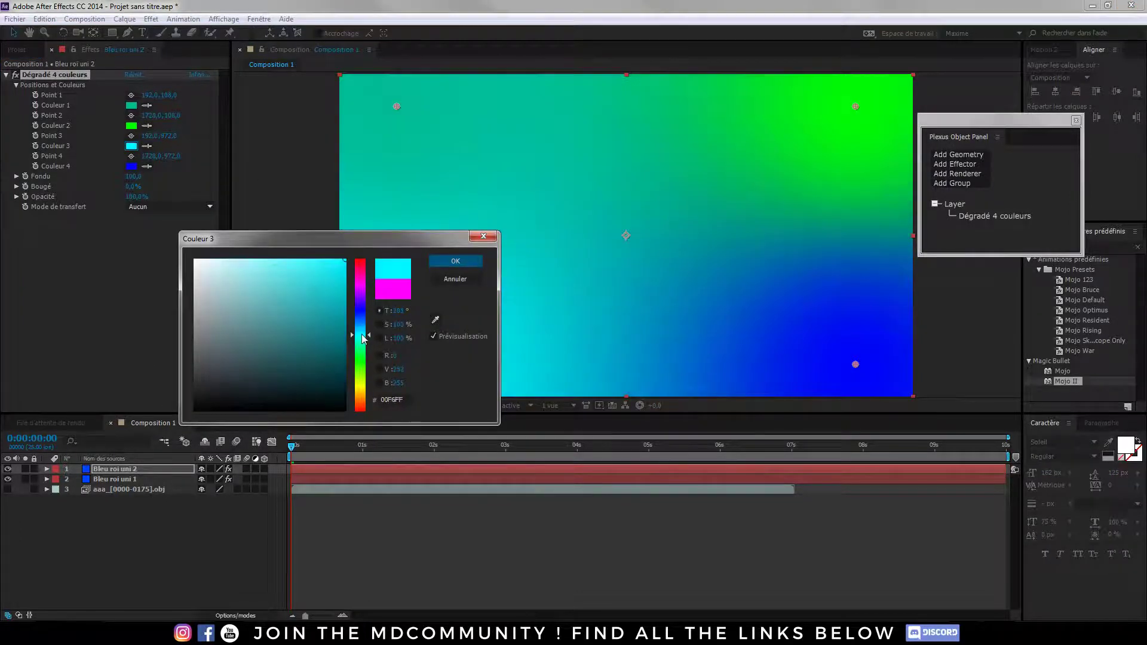
left_click(455, 262)
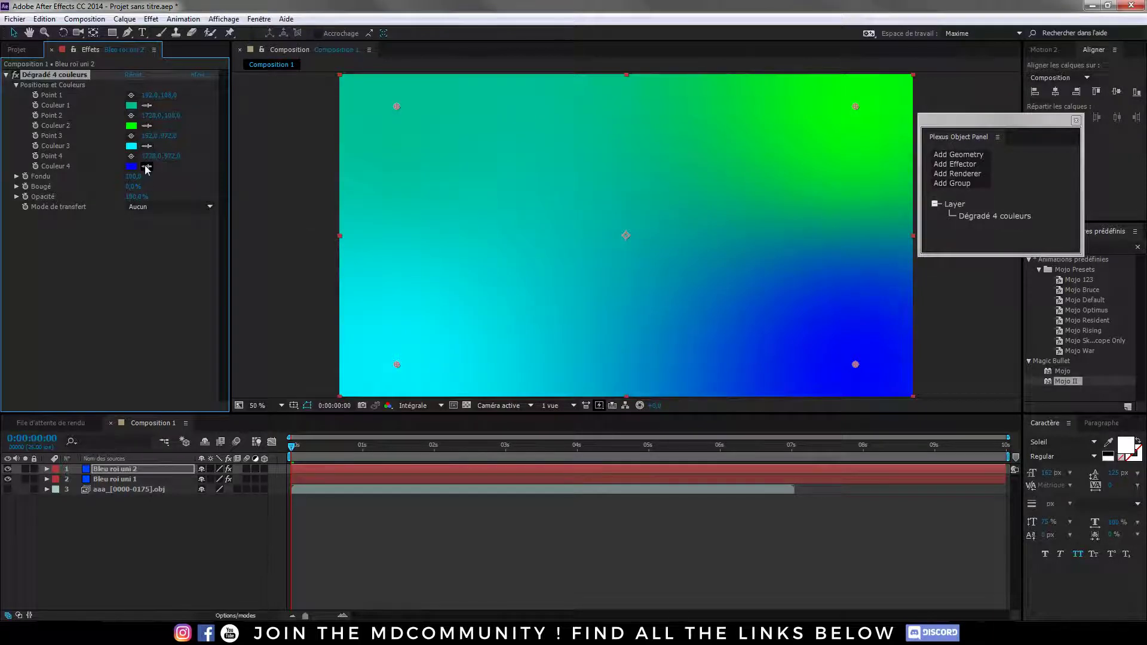
left_click(895, 132)
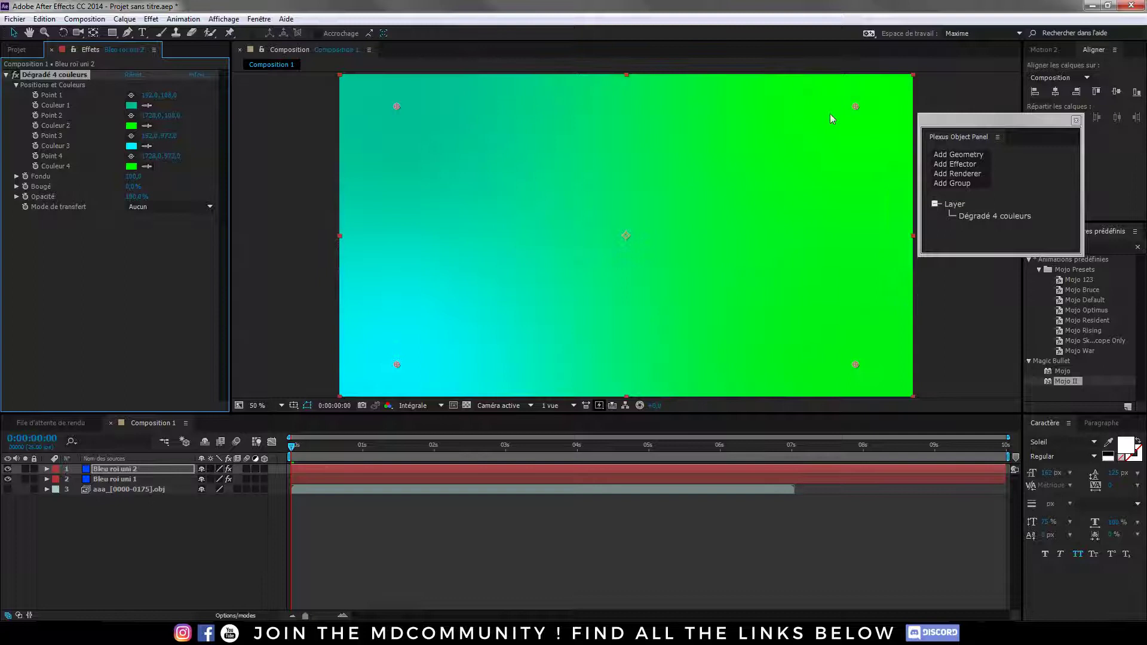
left_click_drag(491, 24, 546, 4)
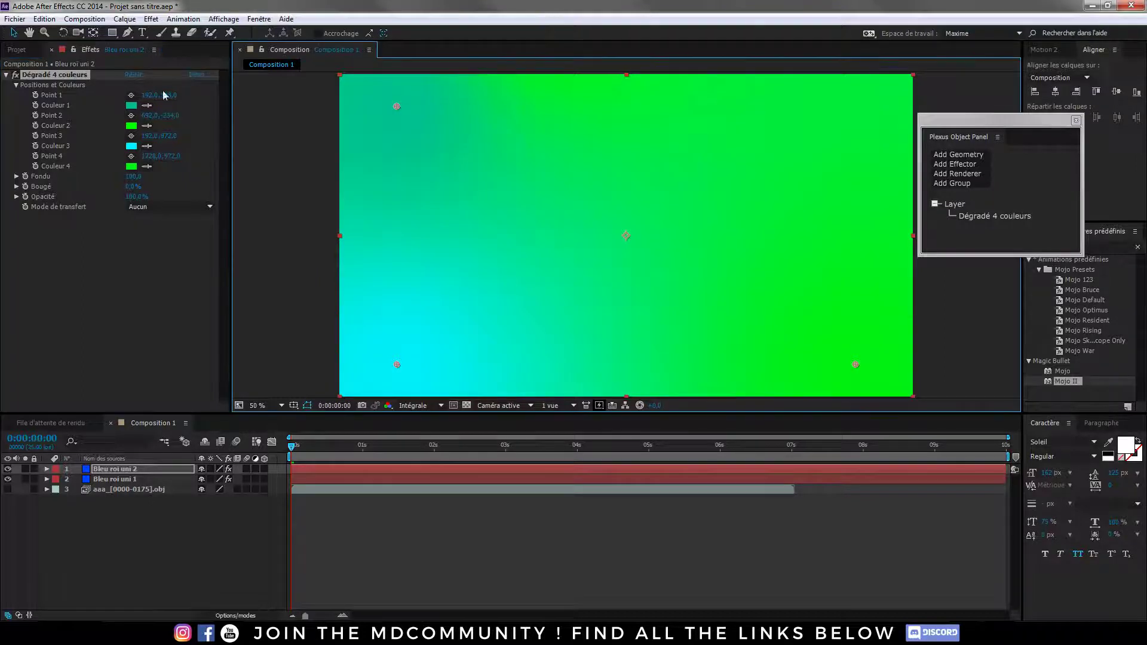
left_click(137, 167)
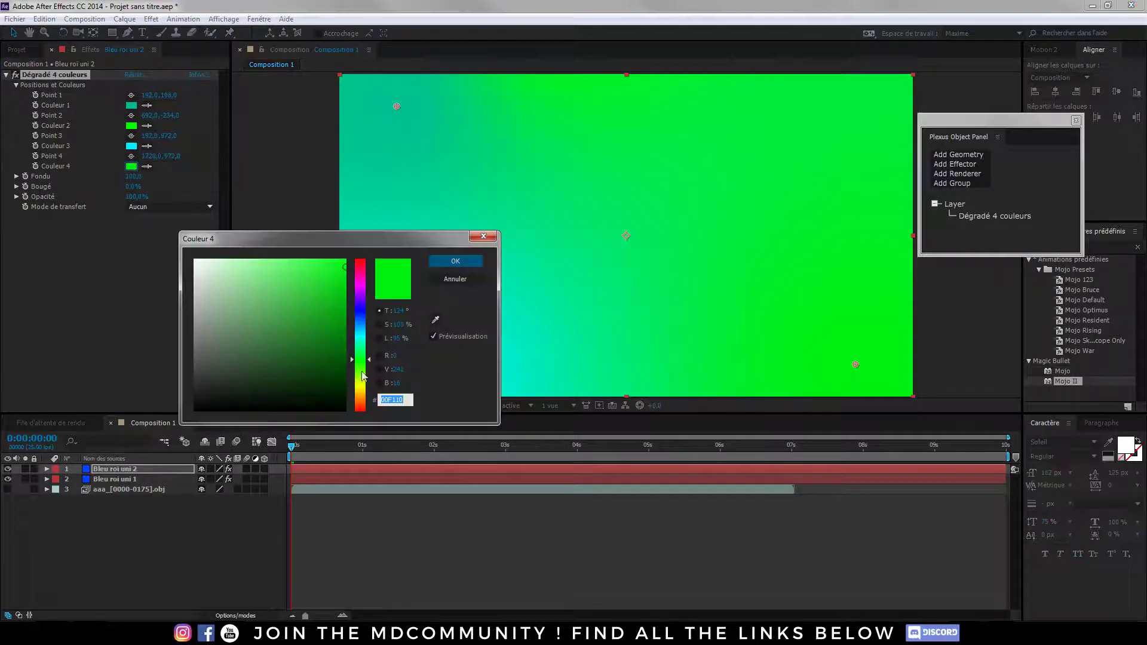
left_click_drag(363, 375, 363, 396)
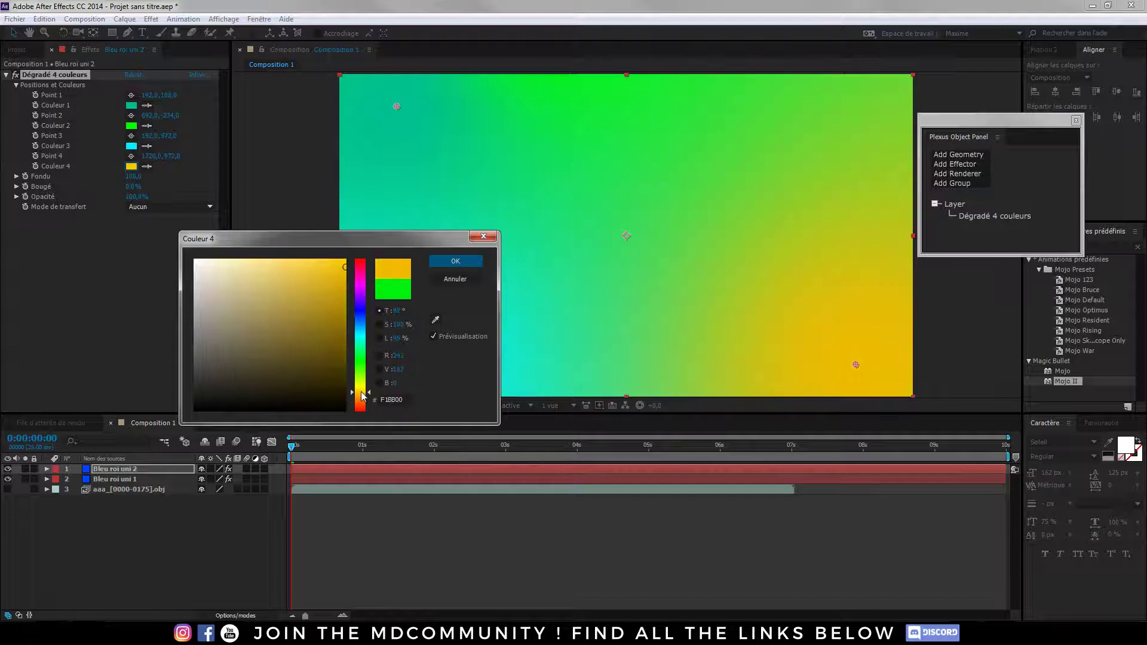
left_click(456, 261)
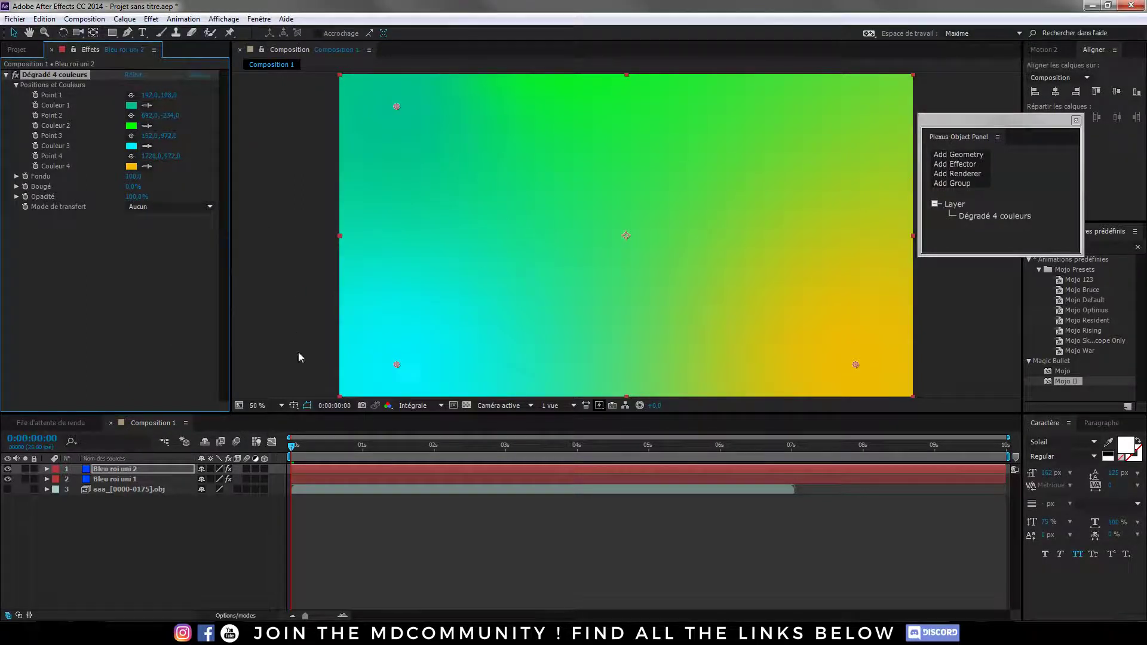
left_click(226, 534)
left_click(103, 469)
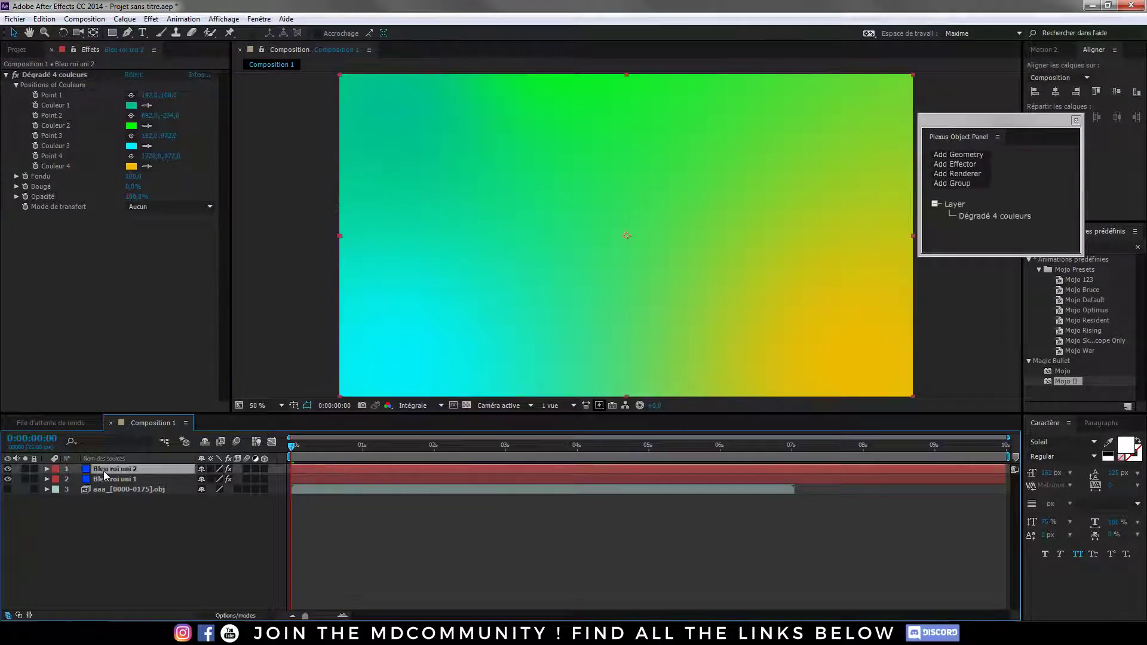
- Precompose the gradient as Bleu roi uni 2 - Comp 1 and hide it
key("ctrl+shift+c")
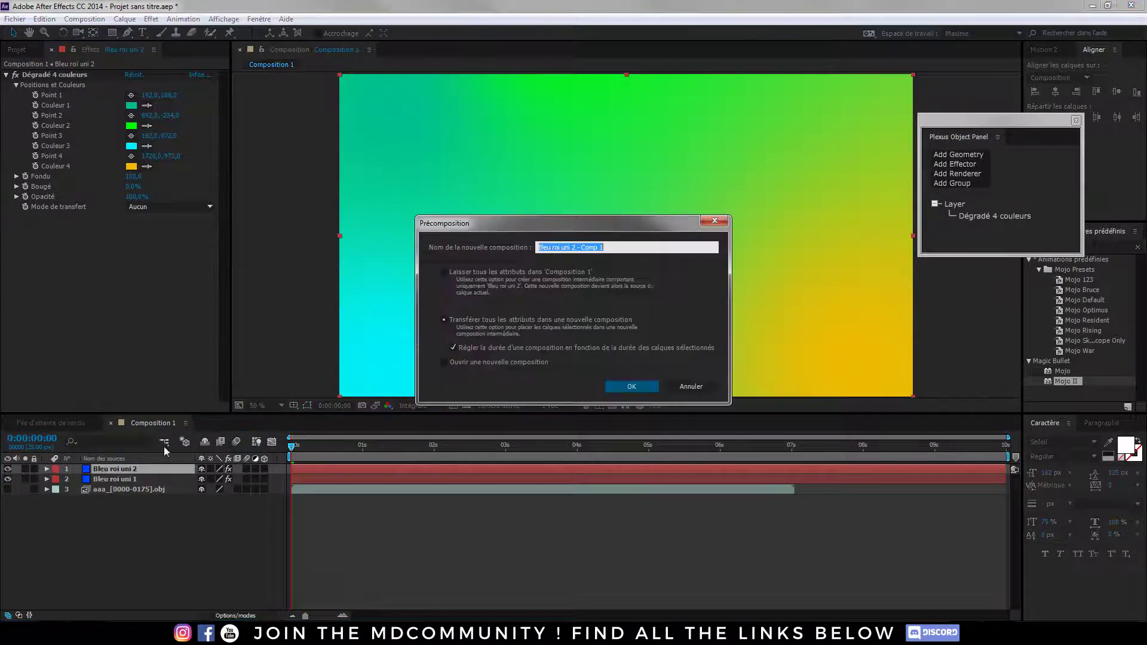
left_click(634, 387)
left_click(7, 469)
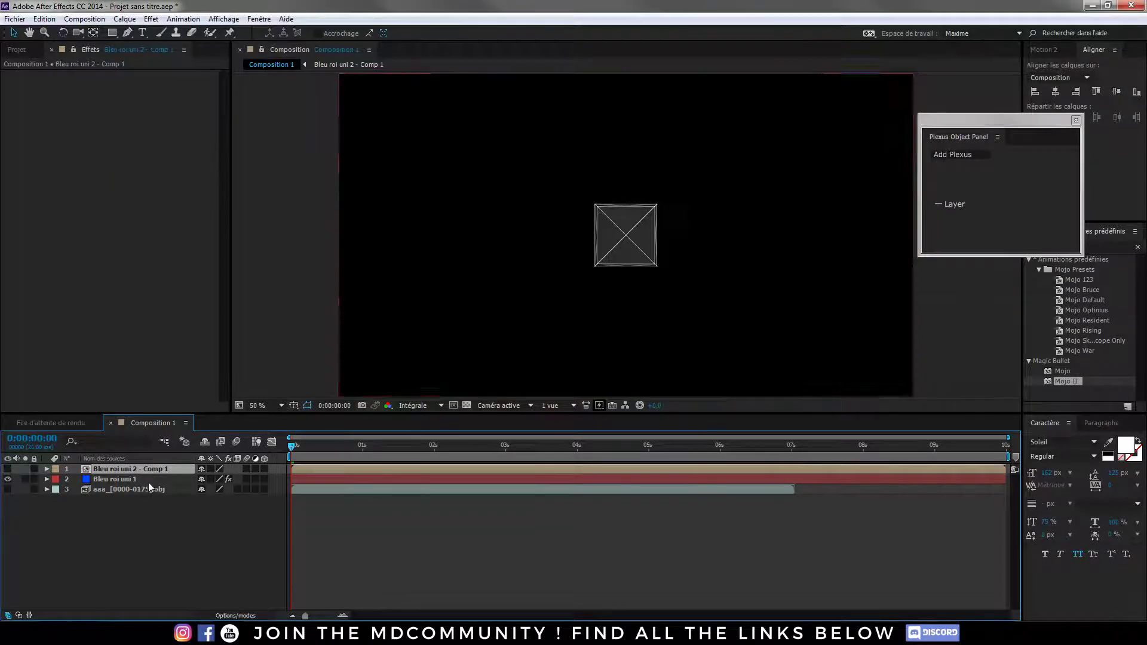
- Set the Plexus Color Map on Bleu roi uni 1 to Bleu roi uni 2 - Comp 1
left_click(137, 479)
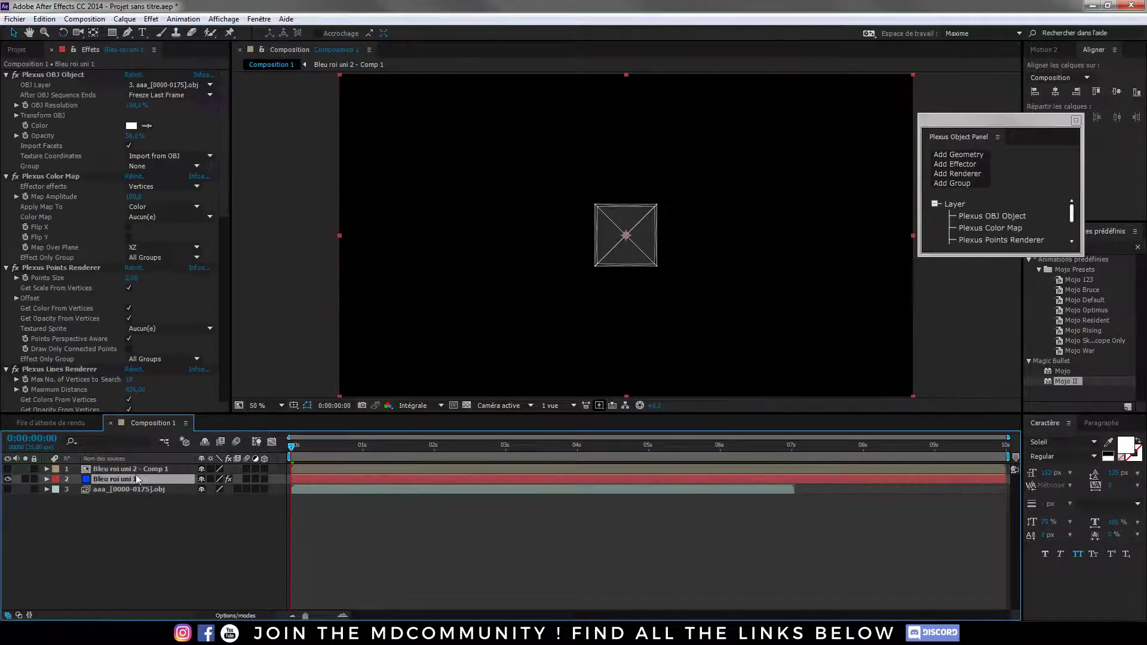
left_click(174, 217)
left_click(179, 248)
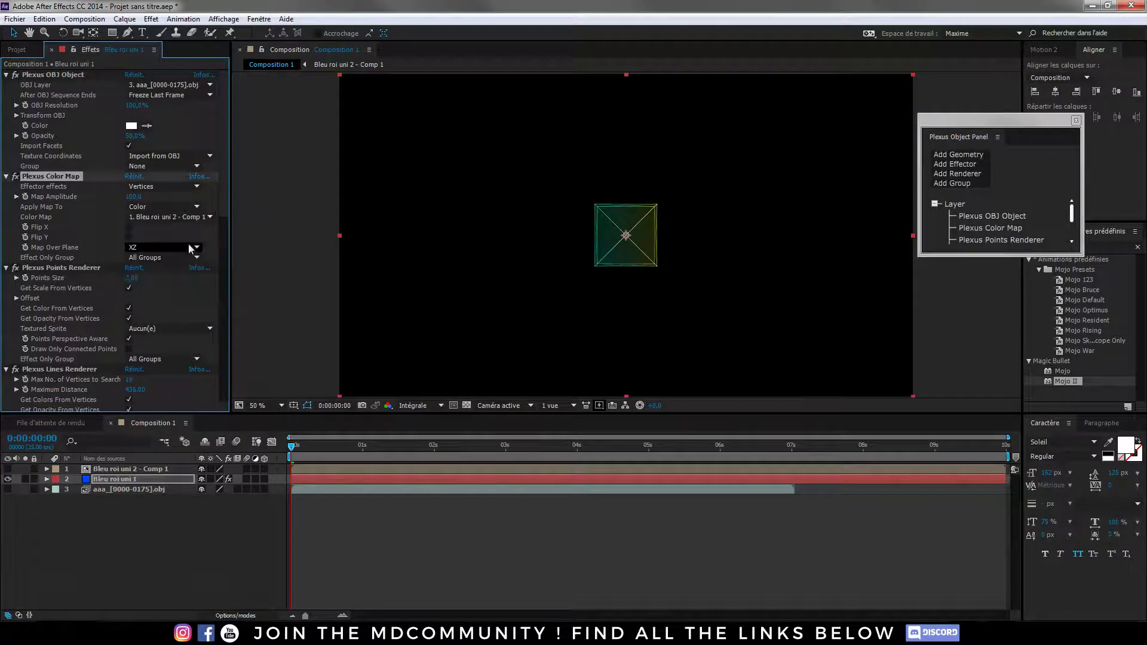
key("c")
left_click(660, 258)
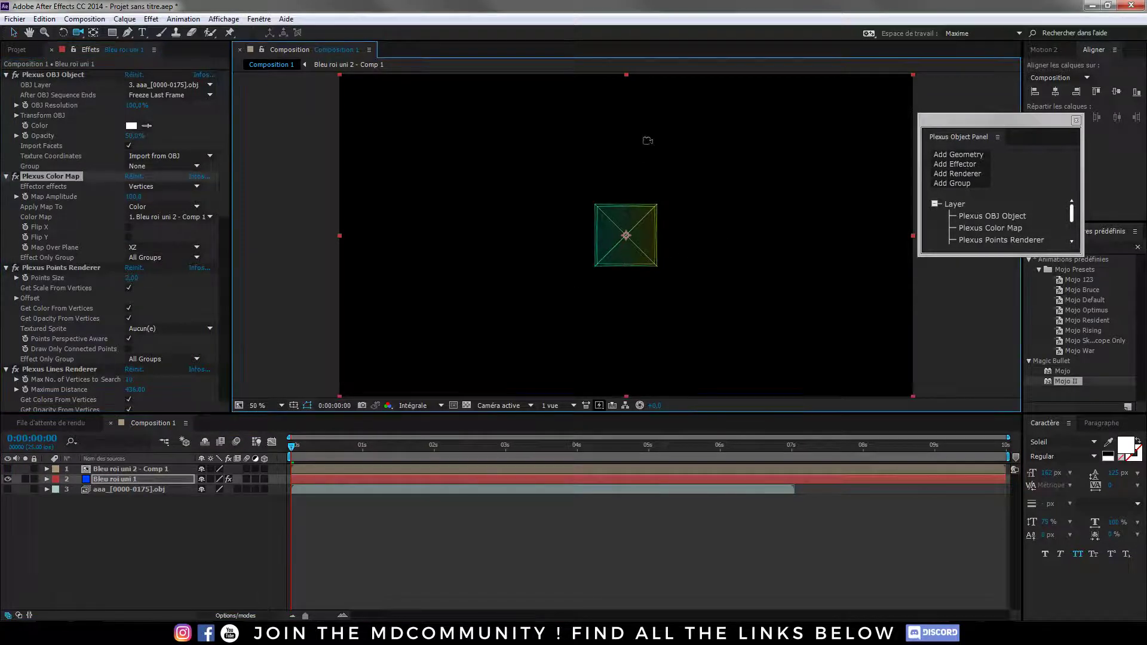
- Add a two-node 24 mm Caméra 1 and orbit it so the cube appears angled
right_click(171, 521)
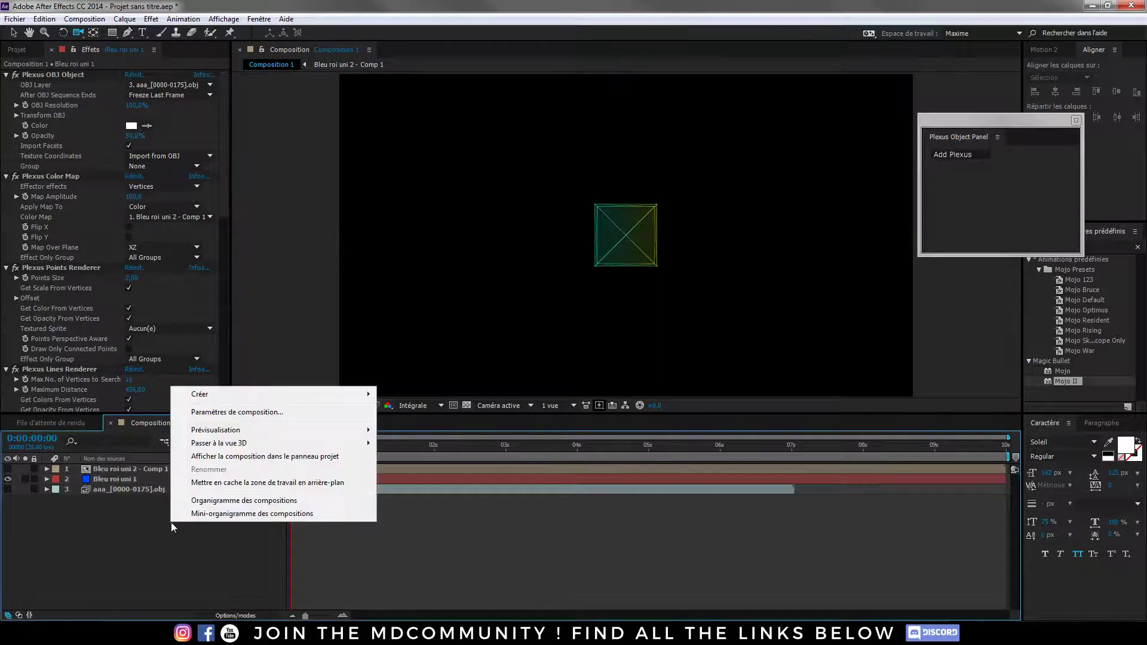
mouse_move(245, 395)
left_click(409, 452)
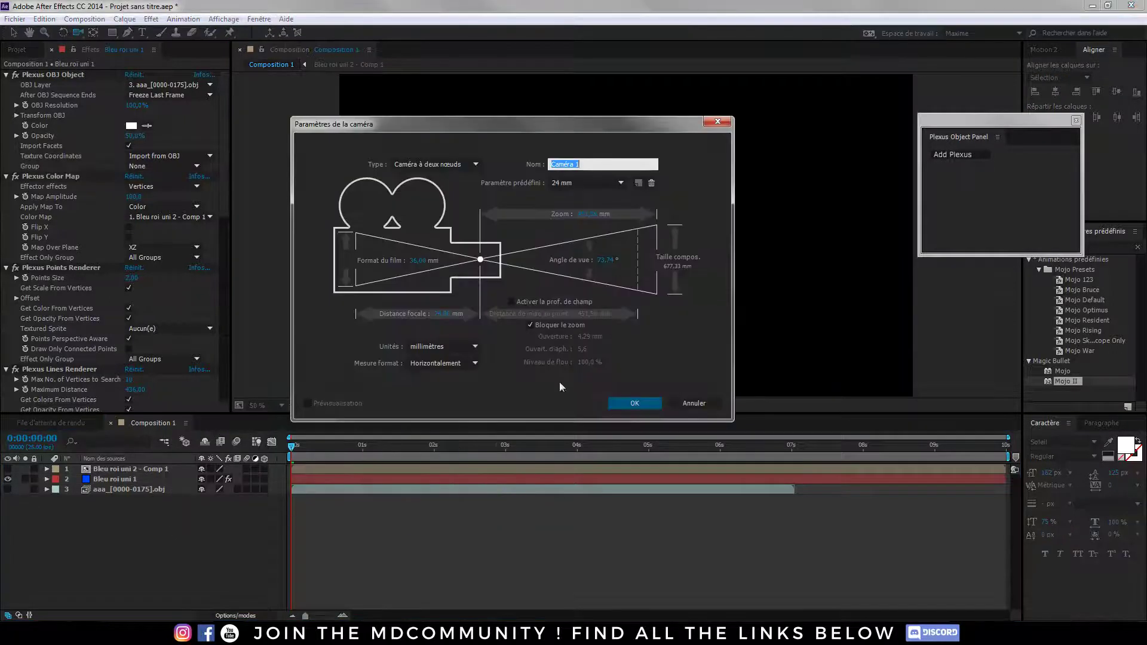
left_click(633, 404)
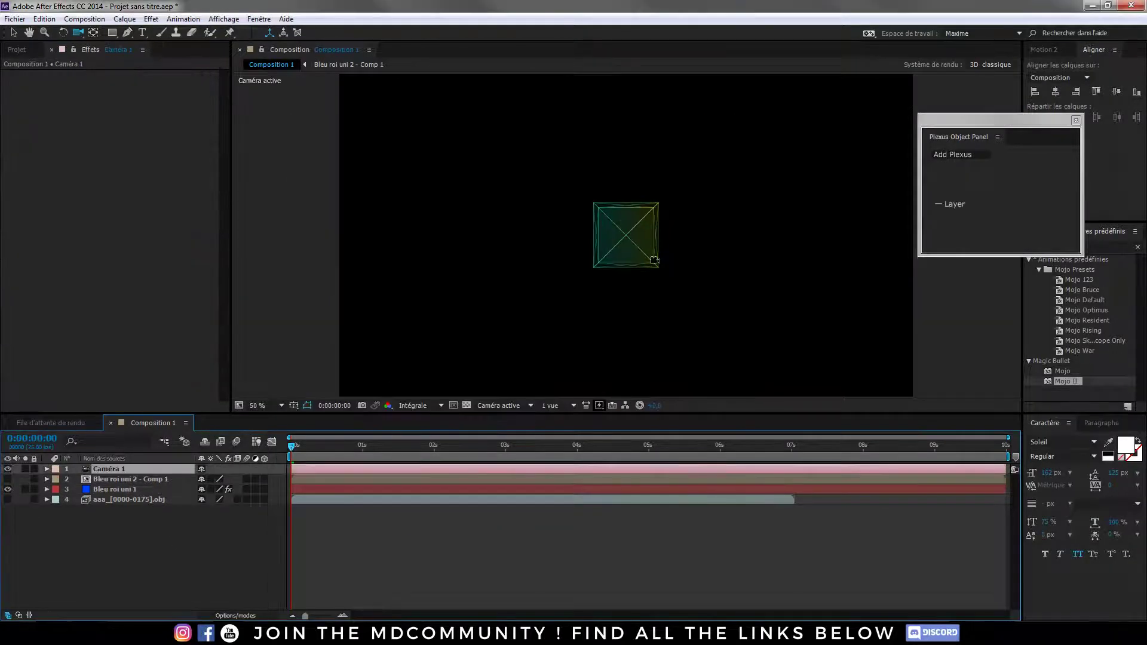
left_click_drag(654, 154, 652, 286)
left_click_drag(299, 445, 291, 472)
left_click_drag(657, 286, 653, 257)
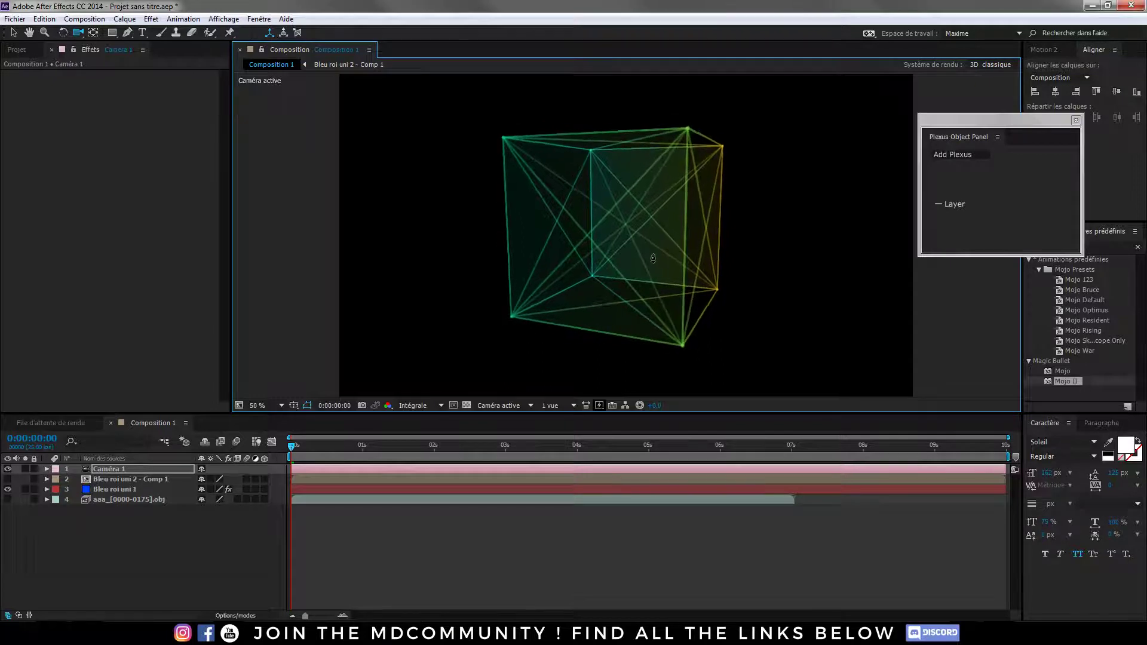
- Apply Lueur diffuse from Effects & Presets to the Bleu roi uni 1 Plexus layer
left_click(106, 490)
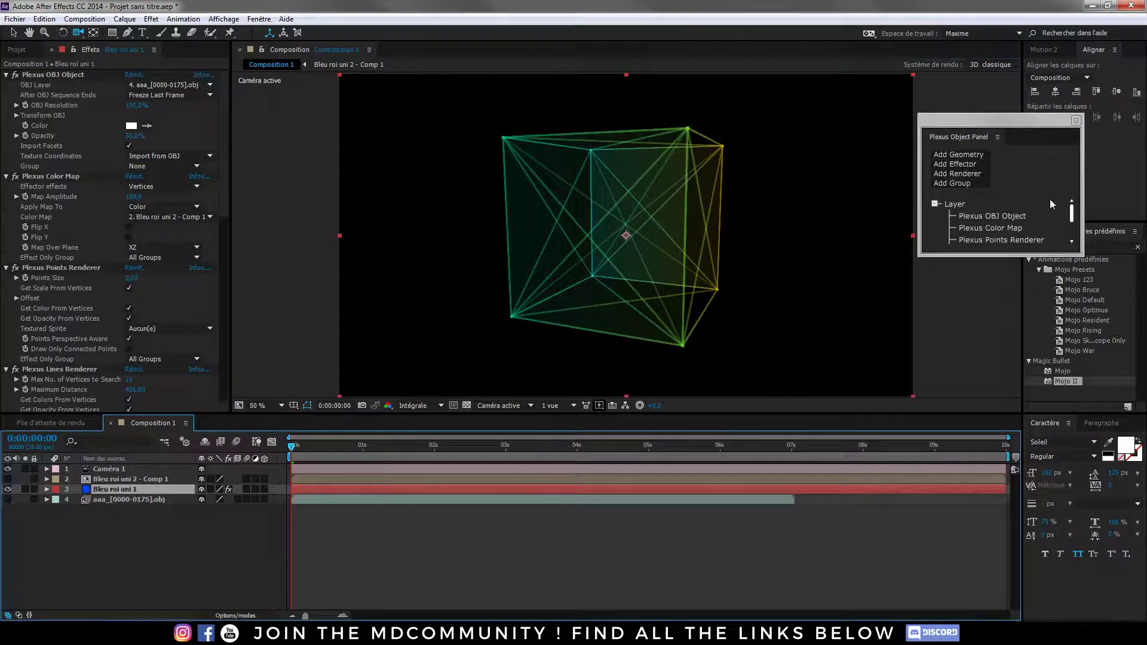
left_click_drag(980, 136, 833, 58)
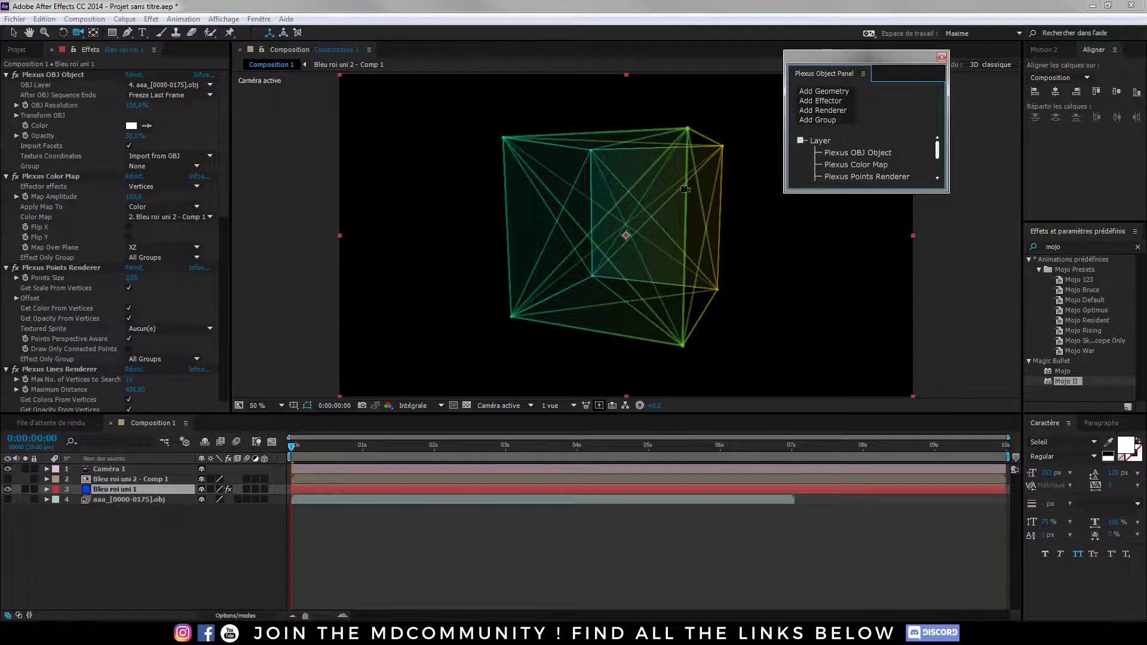
left_click(1061, 247)
type("lueur")
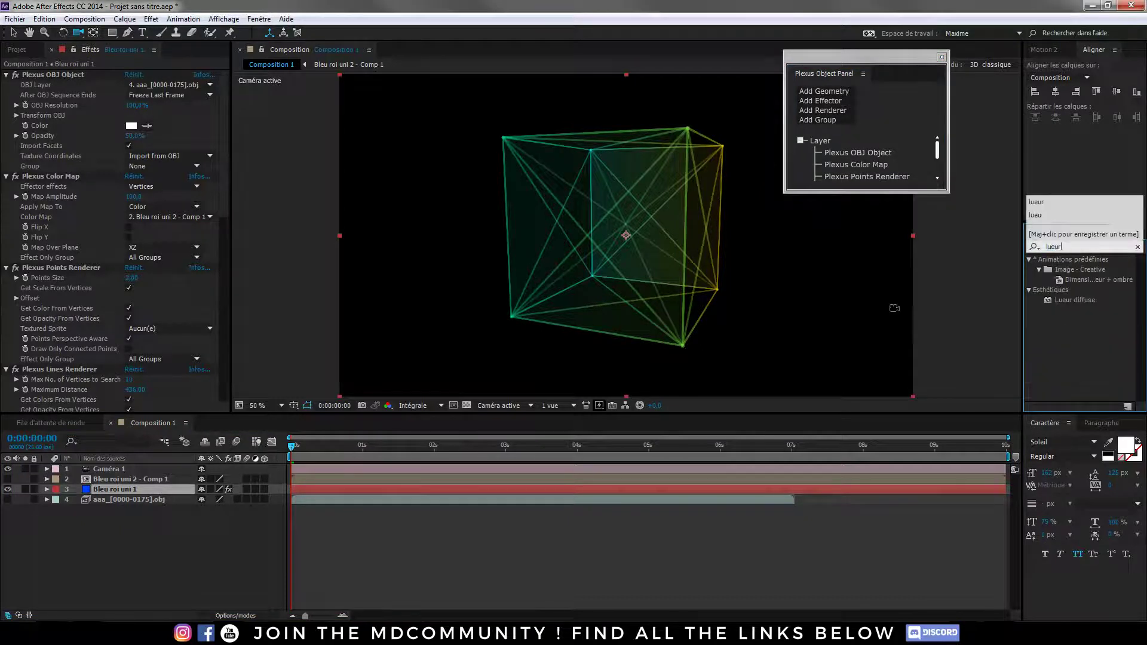
left_click(1067, 301)
double_click(1067, 301)
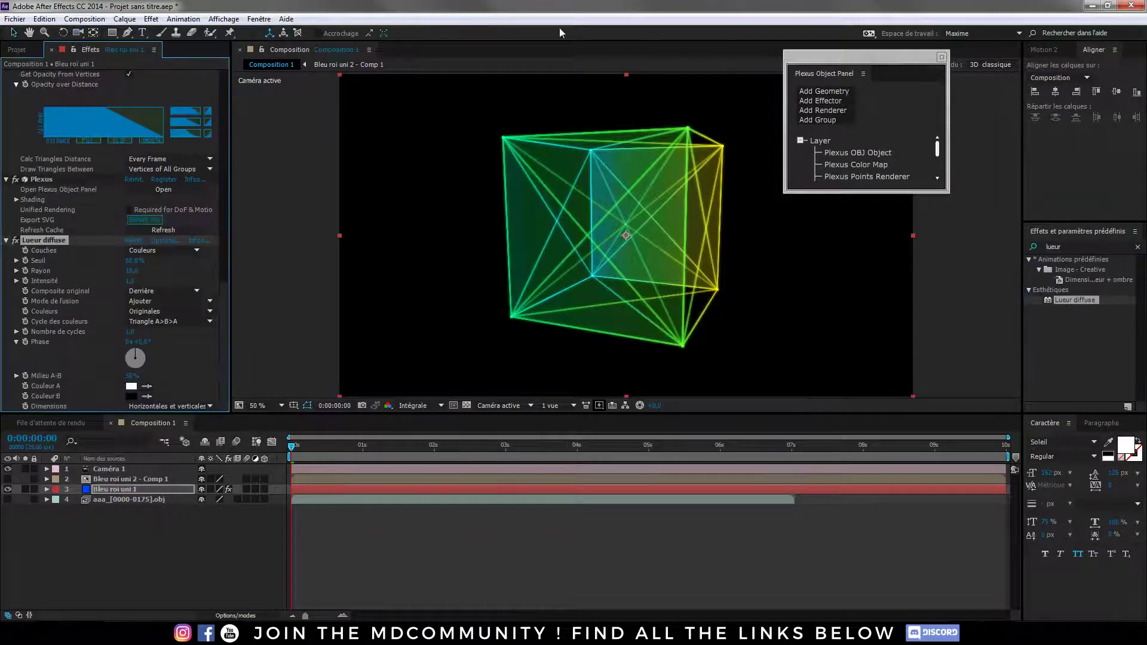
- Raise the glow threshold to about 97.6% and lower its intensity to 0,0
left_click_drag(128, 261, 225, 275)
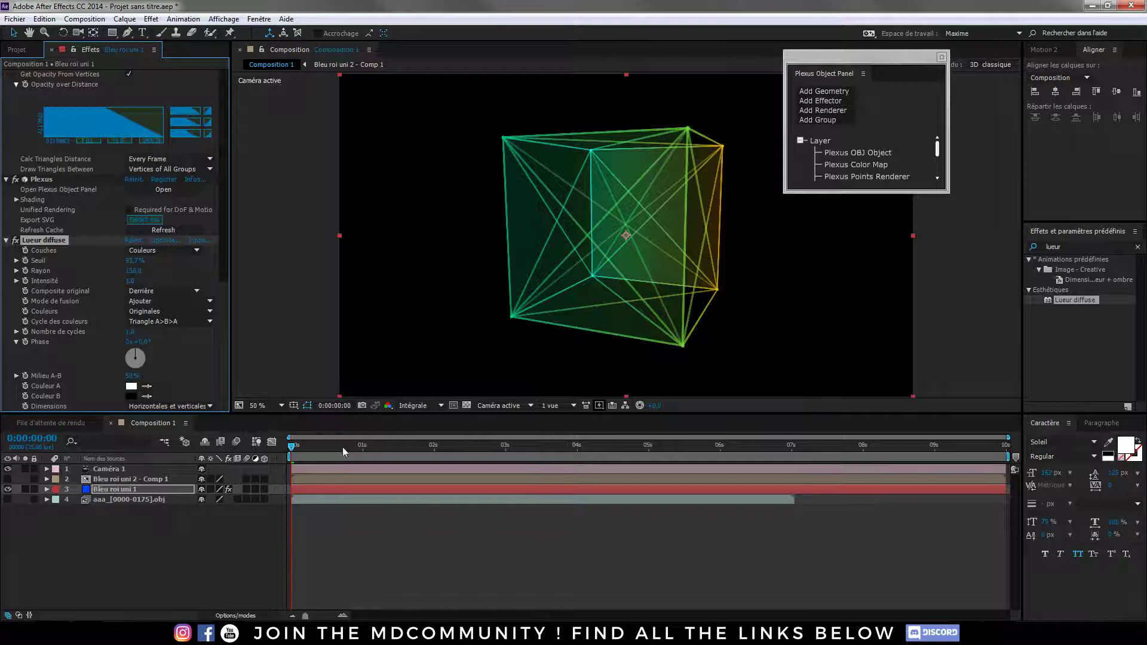
left_click_drag(343, 447, 281, 418)
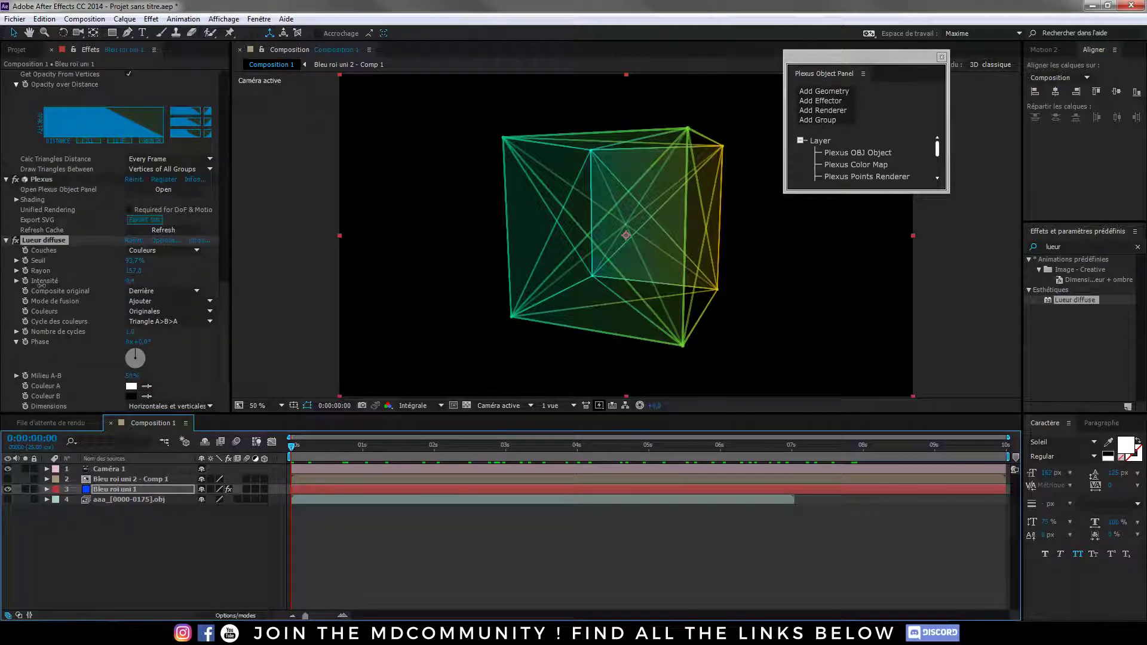
left_click_drag(37, 287, 88, 236)
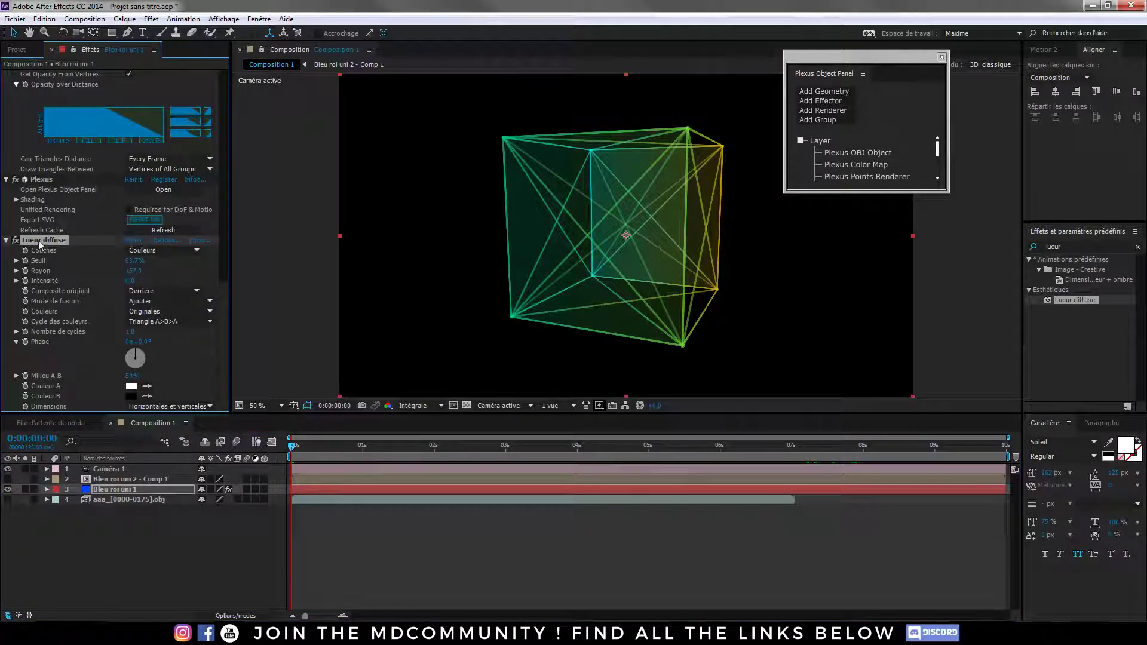
left_click_drag(341, 447, 94, 482)
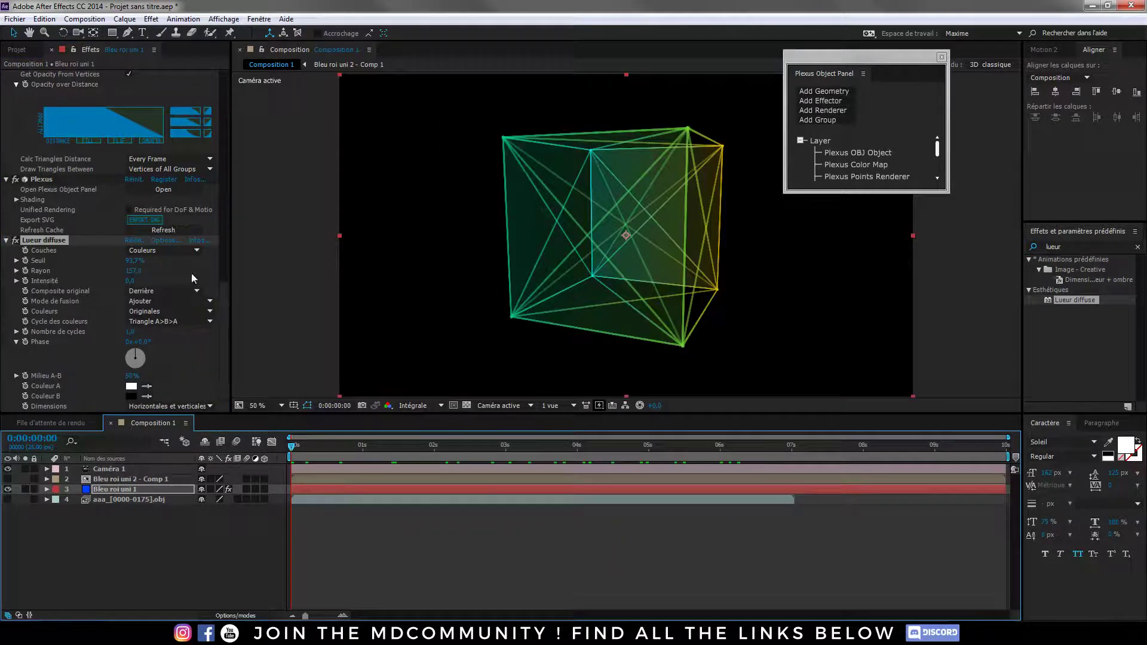
left_click(15, 240)
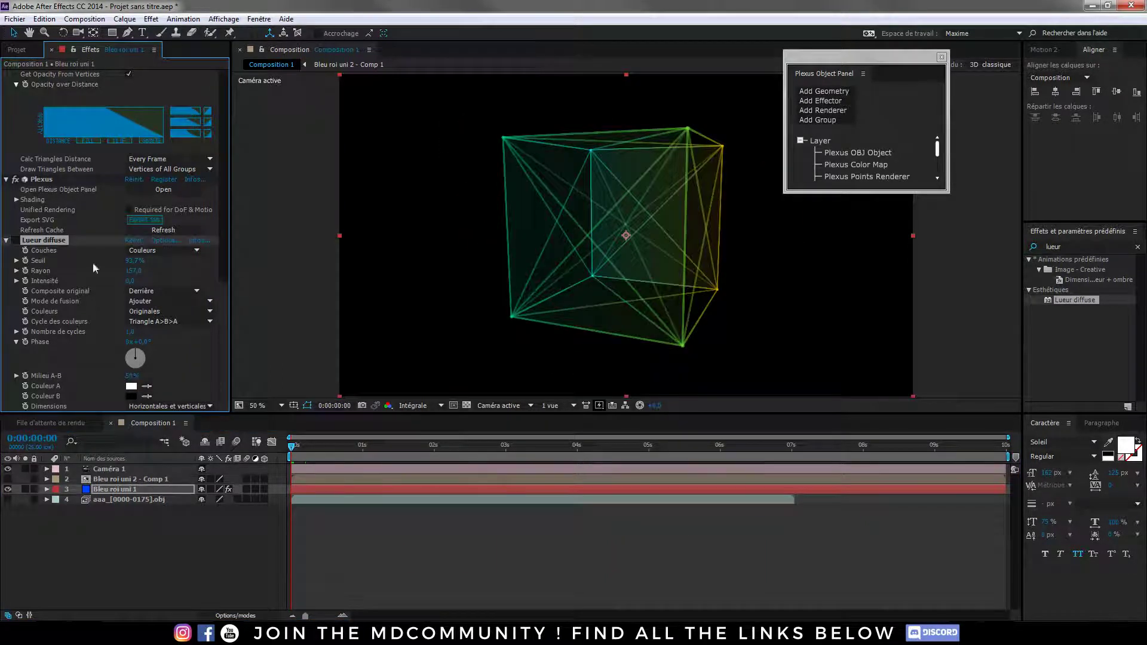
left_click(16, 239)
left_click_drag(129, 282, 138, 282)
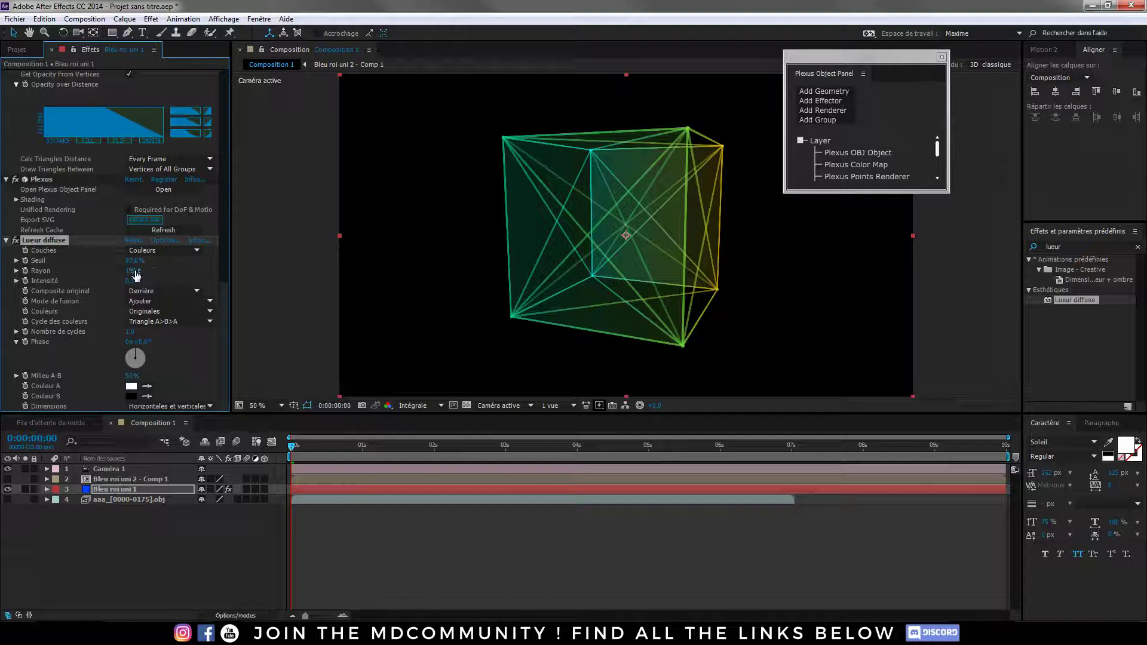
left_click(239, 552)
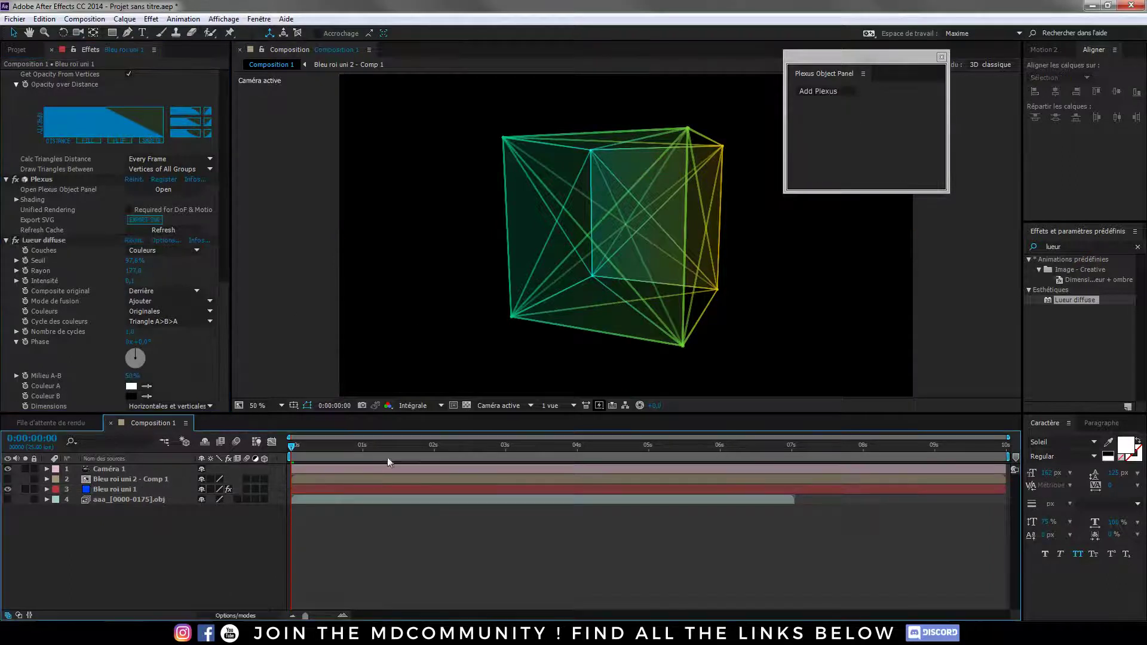
- On the Bleu roi uni 1 layer, try a lower OBJ resolution, then restore it to 100%
left_click_drag(858, 58, 1002, 109)
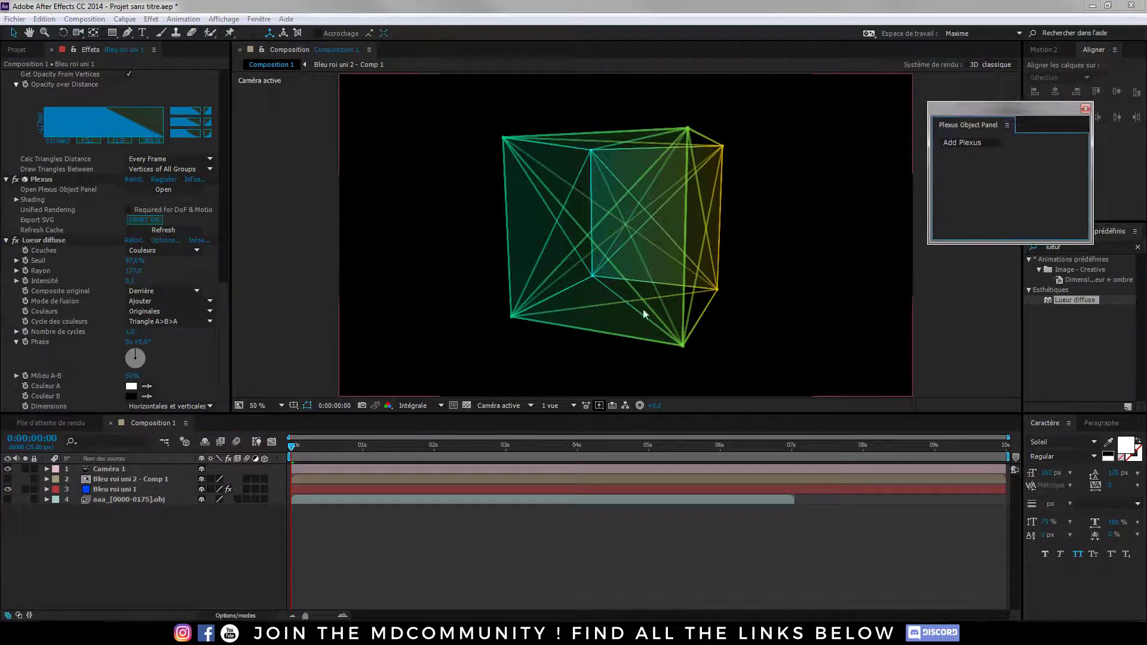
left_click(105, 489)
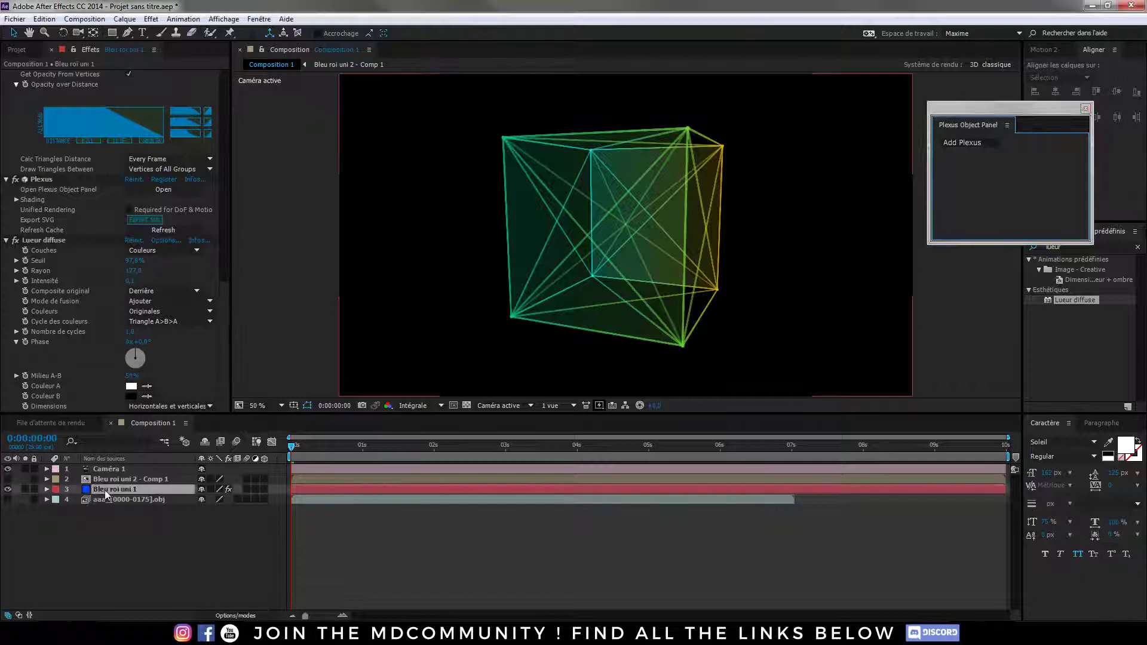
left_click_drag(222, 281, 225, 60)
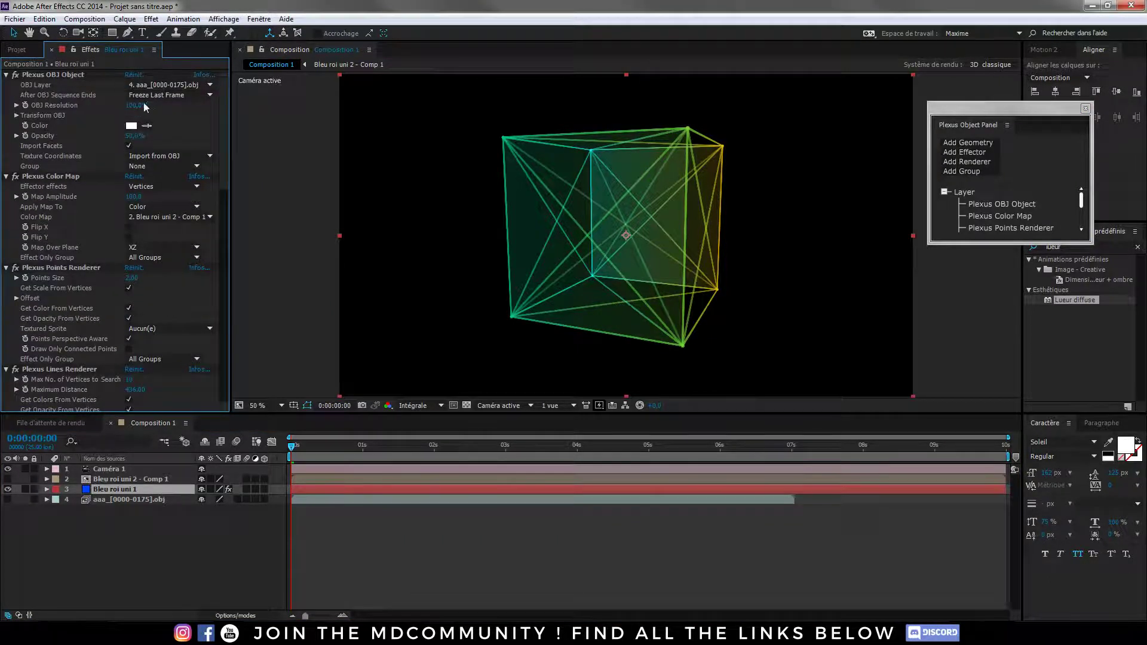
left_click_drag(135, 105, 9, 97)
key("ctrl+z")
mouse_move(82, 98)
left_mouse_down()
mouse_move(14, 100)
mouse_move(100, 100)
left_mouse_up()
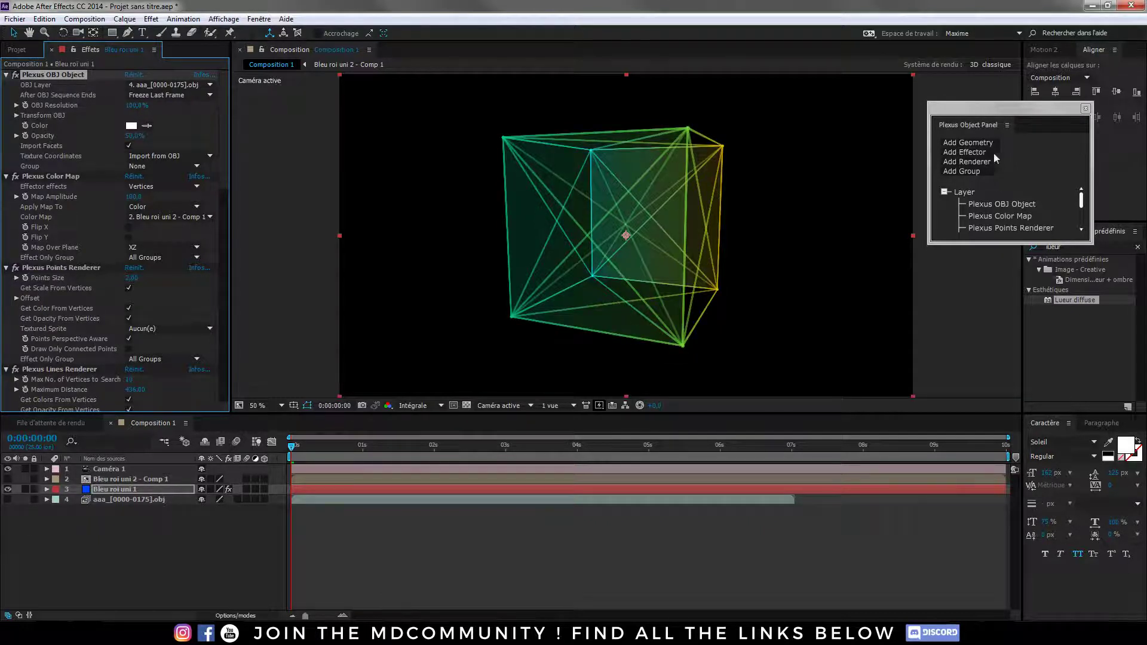
left_click(971, 151)
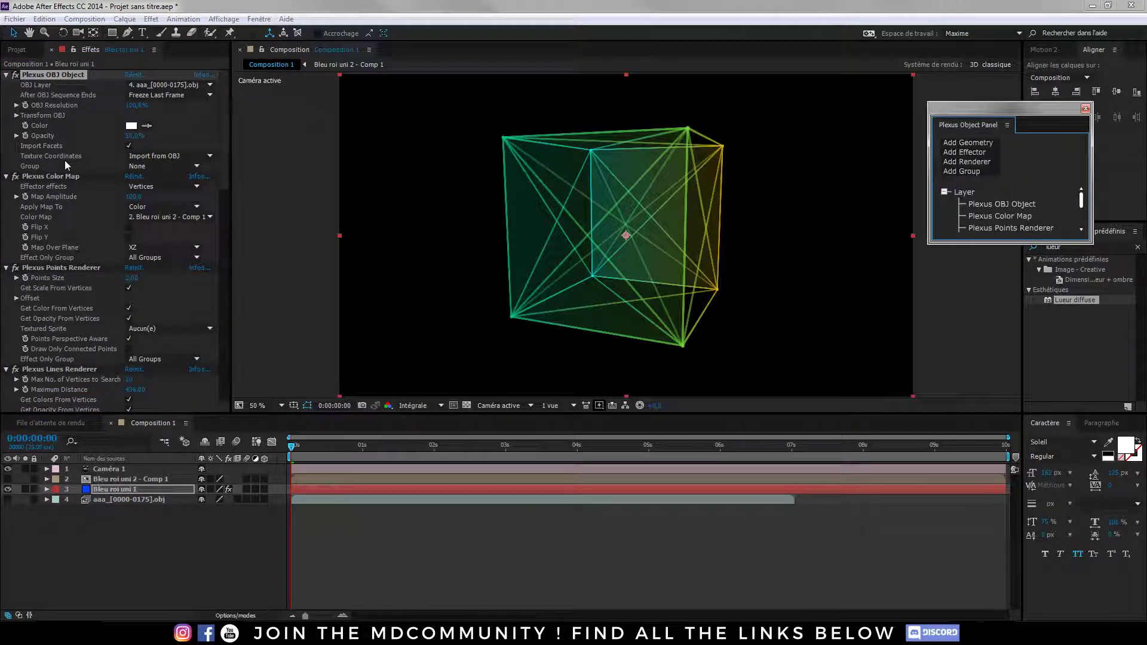
- Enlarge the Plexus cube via OBJ X Scale with Uniform Scale enabled
left_click(16, 116)
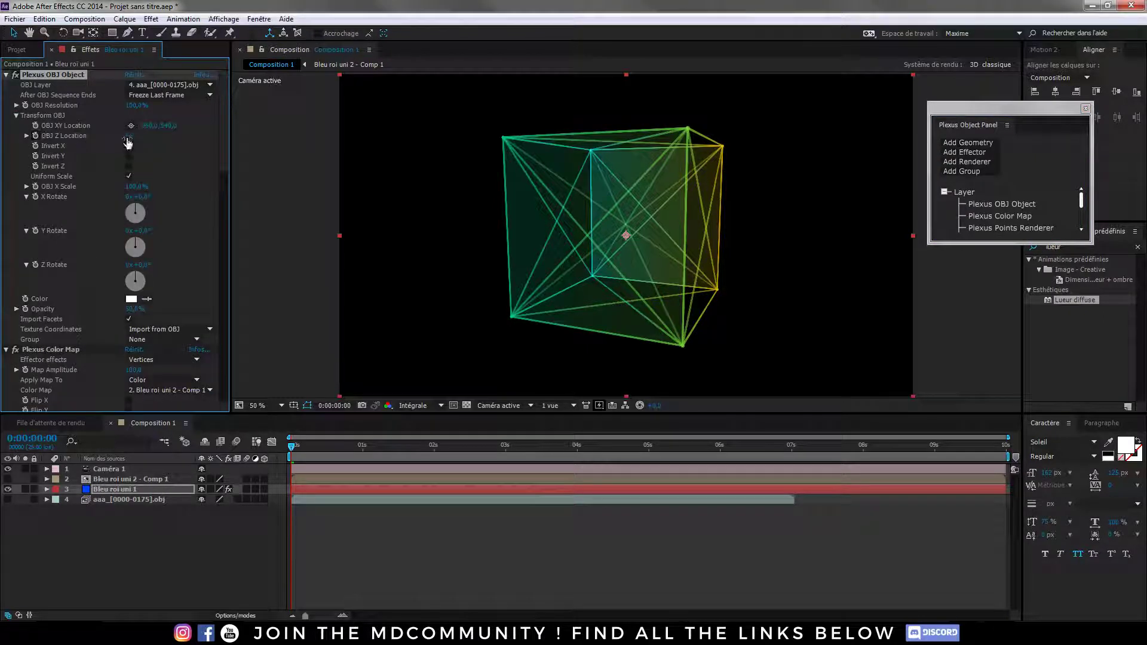
left_click_drag(137, 188, 150, 185)
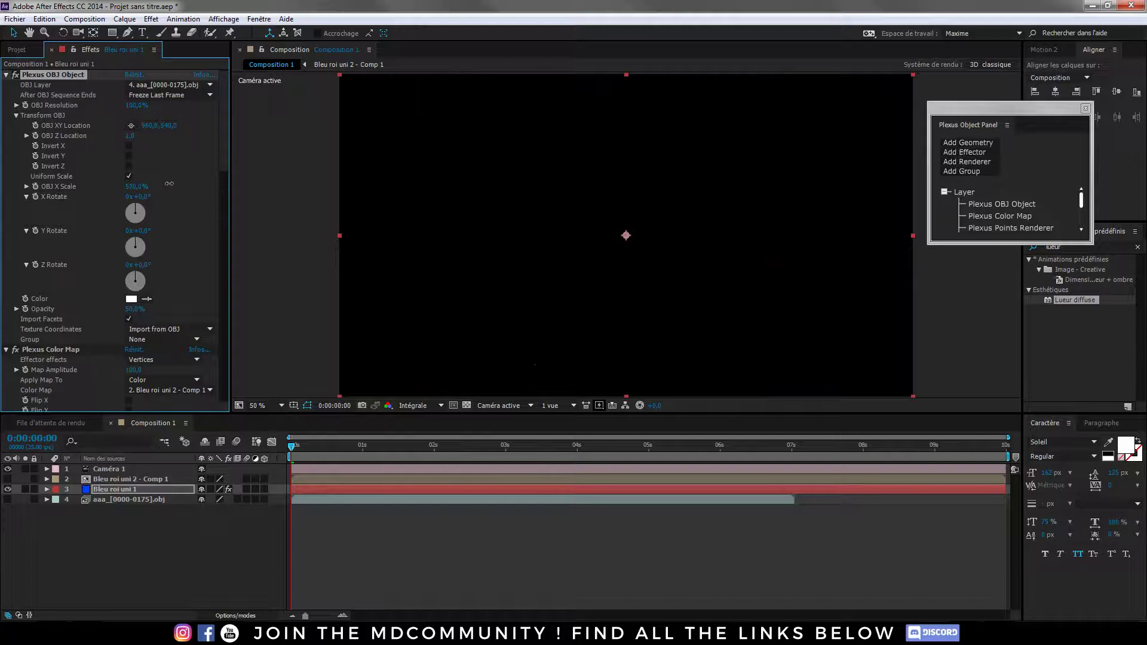
mouse_move(137, 178)
left_mouse_down()
mouse_move(122, 178)
mouse_move(153, 178)
mouse_move(137, 181)
left_mouse_up()
left_click(129, 177)
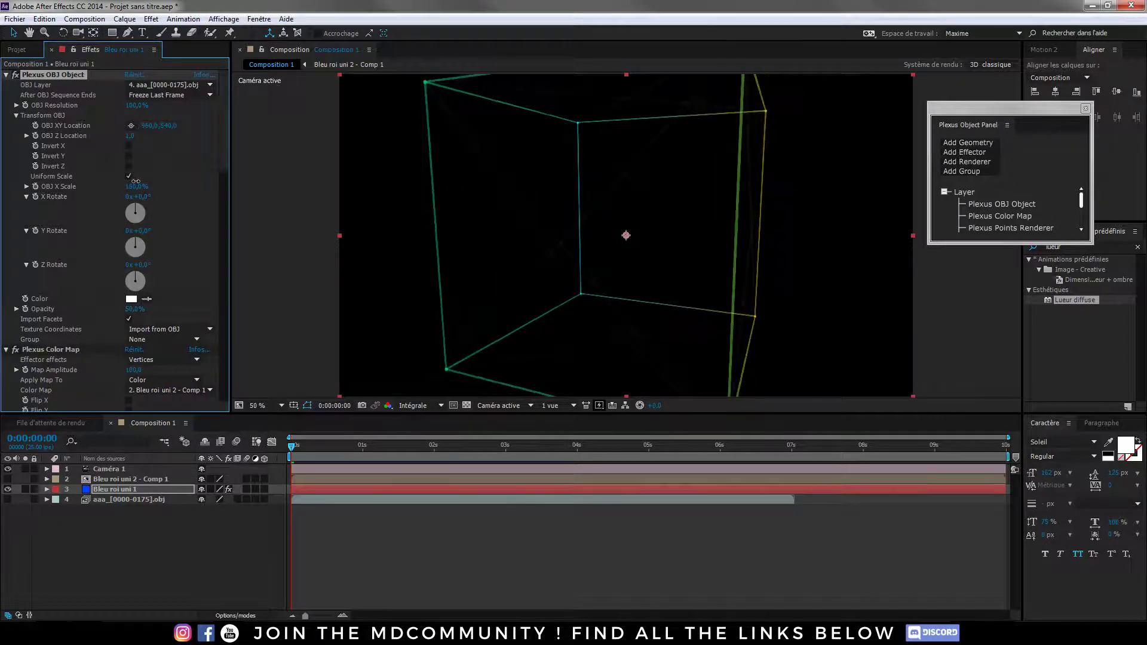
left_click(138, 490)
- Duplicate Bleu roi uni 1 and reset the copy's OBJ Scale to 100%, nesting a small cube inside
key("ctrl+d")
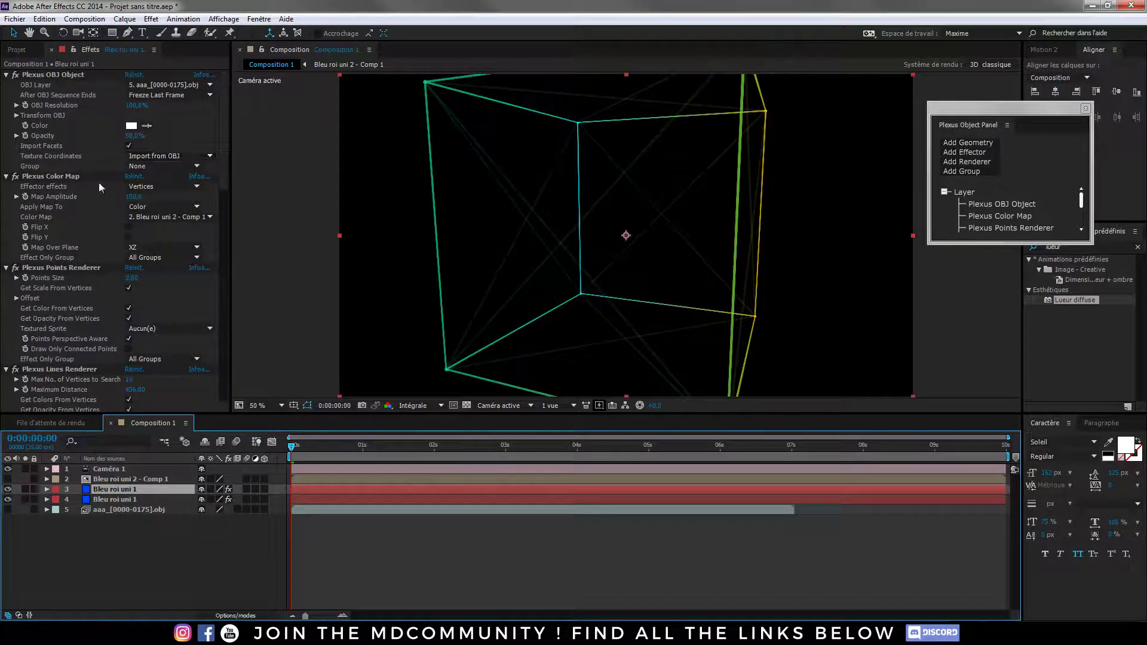
left_click(16, 115)
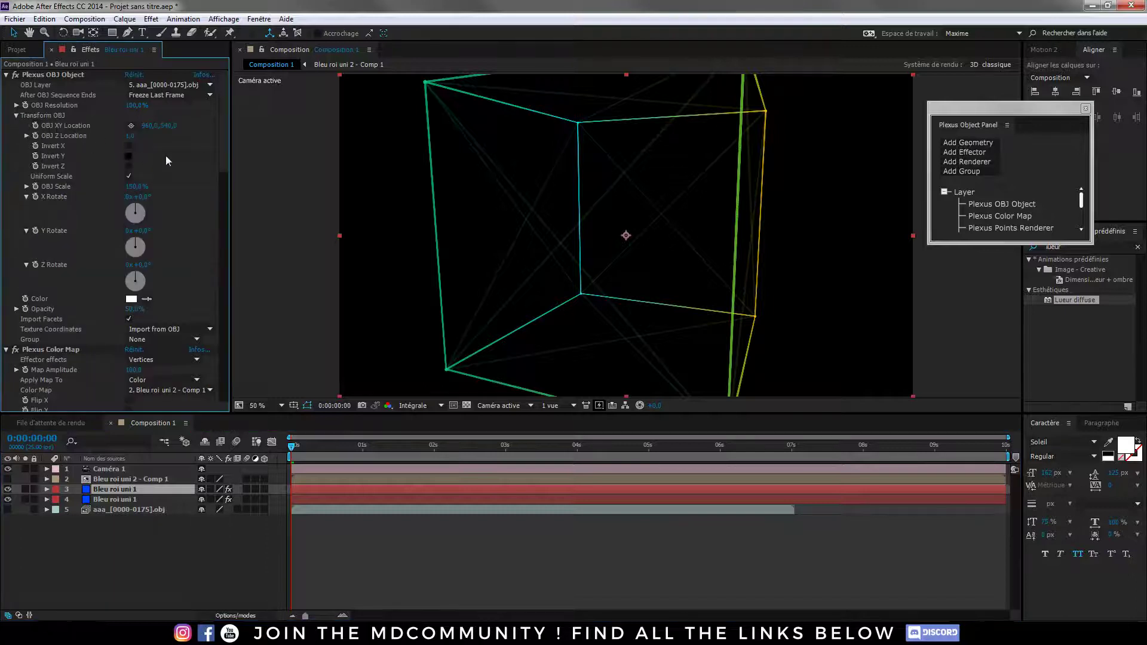
left_click(253, 212)
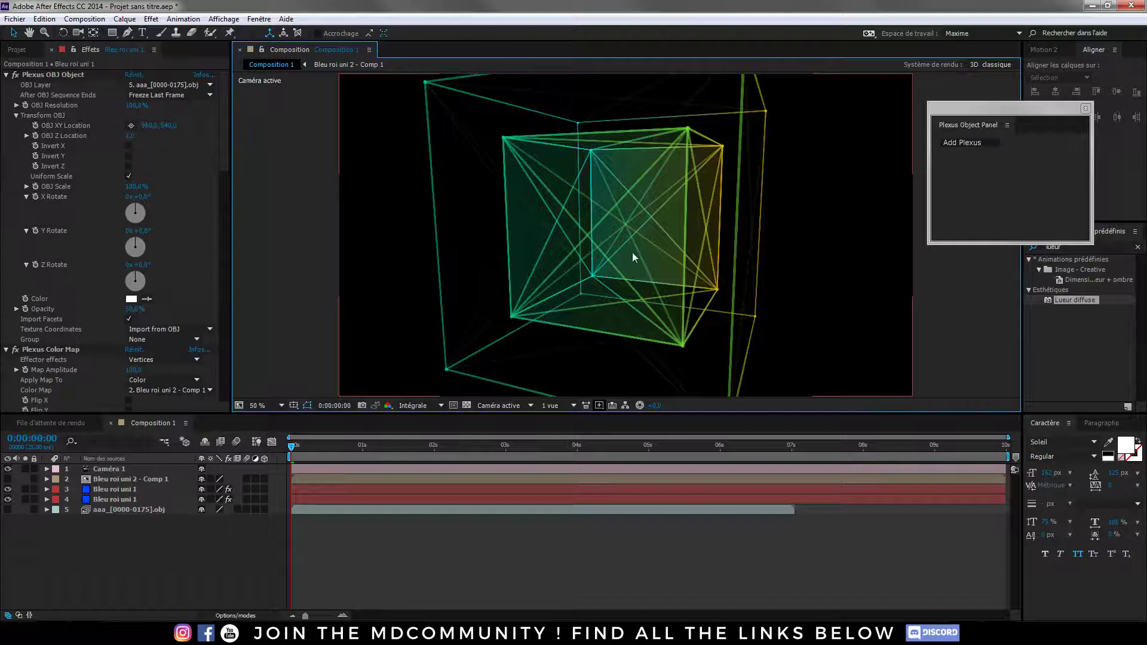
key("c")
left_click_drag(624, 239, 633, 274)
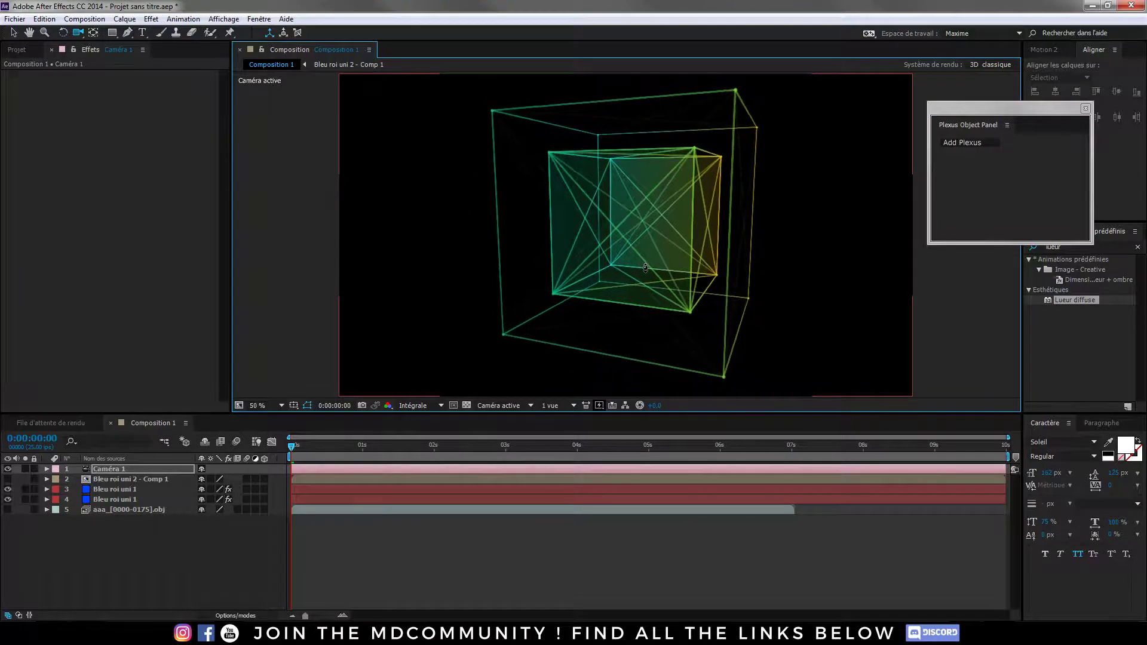
- Preview a later frame and orbit the camera slightly to reframe the nested gradient cubes
key("F2")
left_click_drag(339, 447, 266, 423)
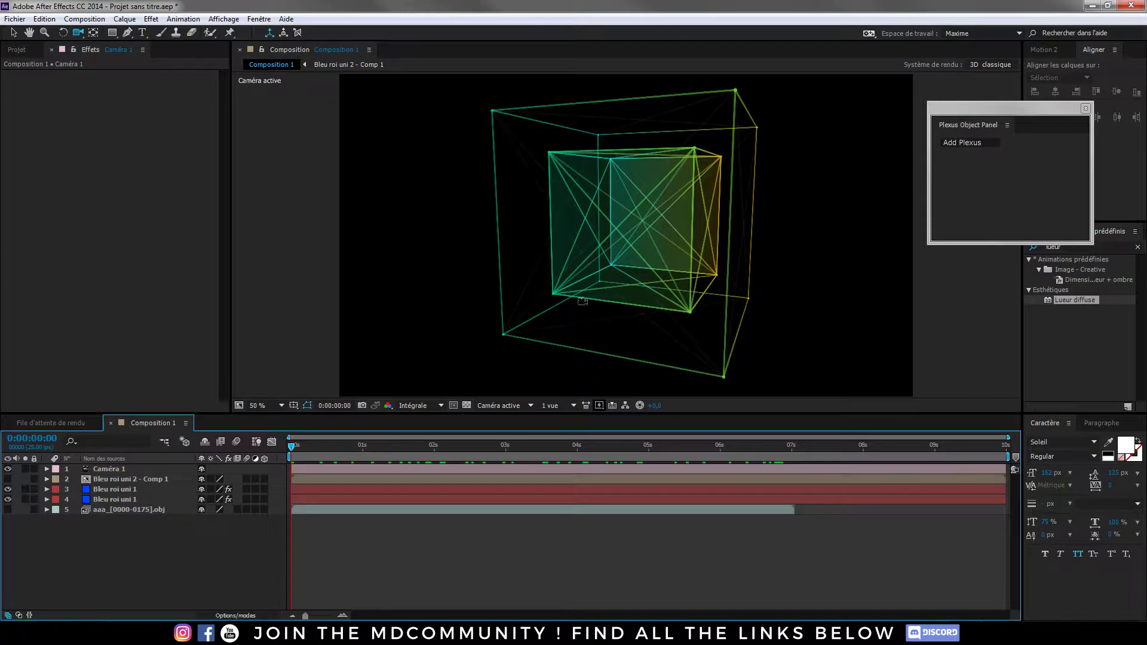
mouse_move(665, 206)
left_mouse_down()
mouse_move(665, 235)
mouse_move(665, 225)
left_mouse_up()
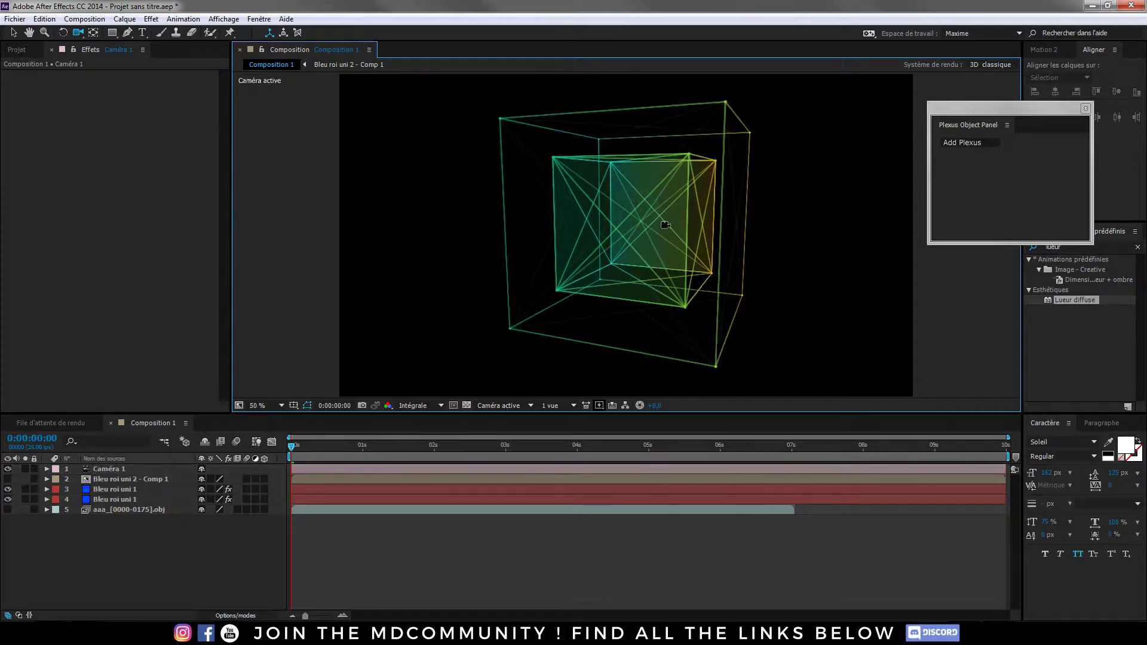